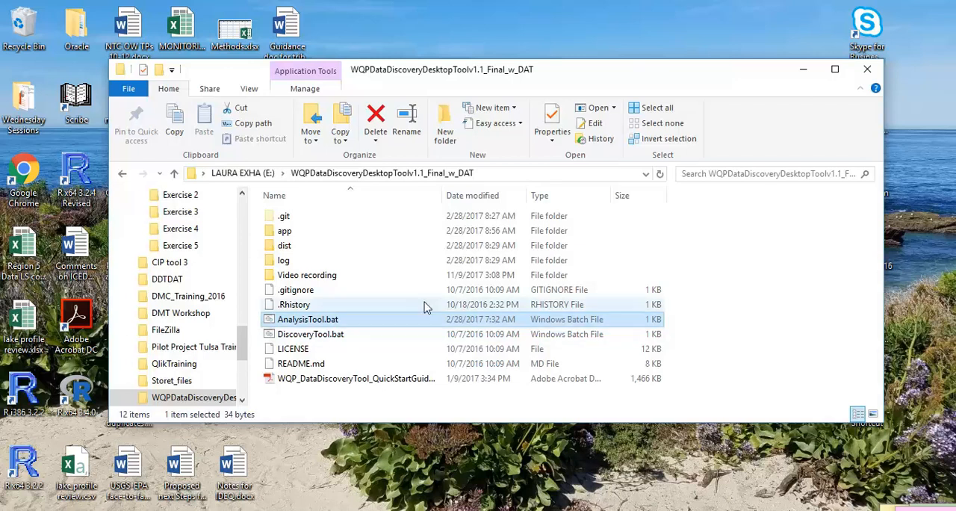
- Launch AnalysisTool.bat and upload Final filtered data.tsv from the Video recording folder as the TSV data file
{"action": "double_click", "coordinate": [366, 324]}
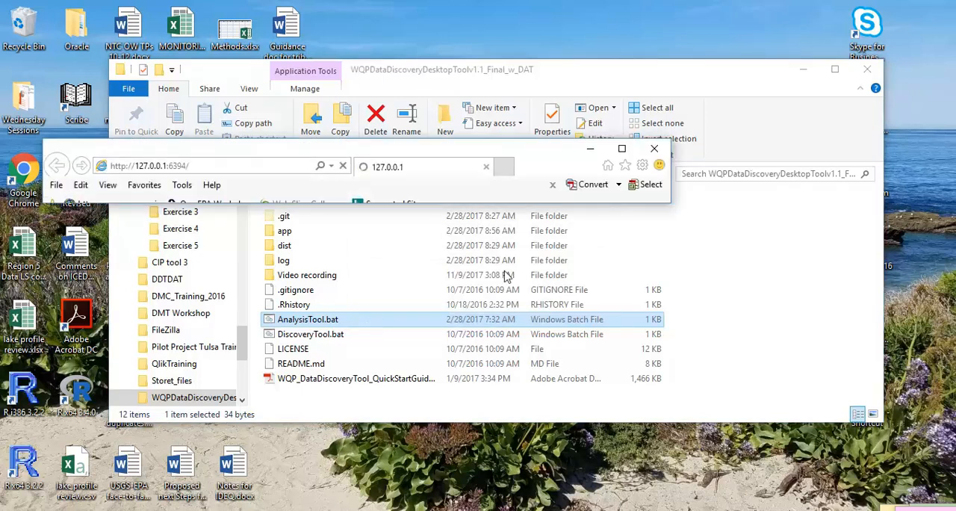
{"action": "left_click", "coordinate": [623, 150]}
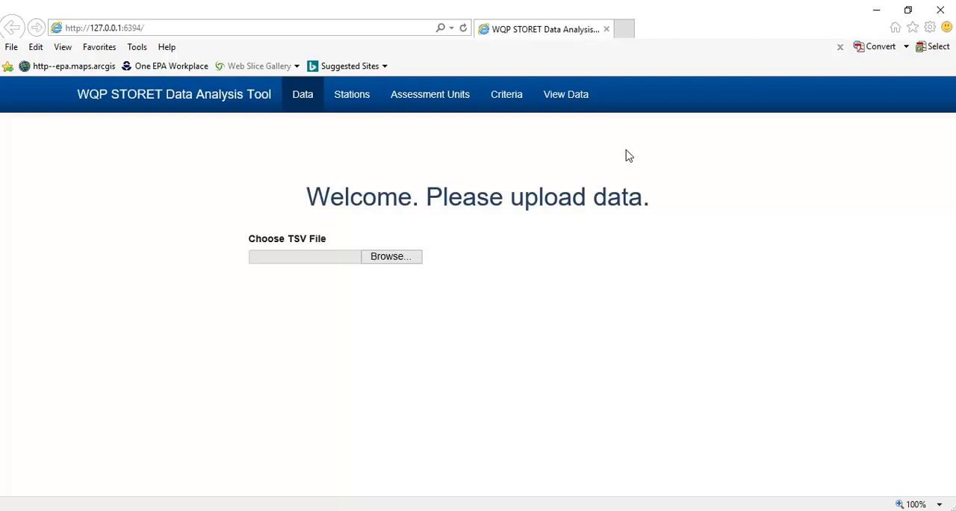
{"action": "left_click", "coordinate": [400, 256]}
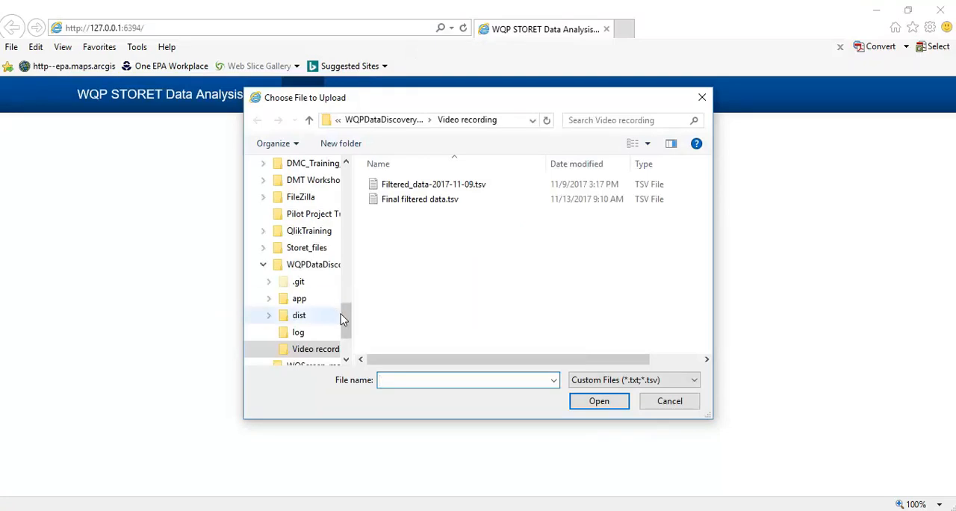
{"action": "left_click_drag", "start_coordinate": [347, 326], "coordinate": [351, 165]}
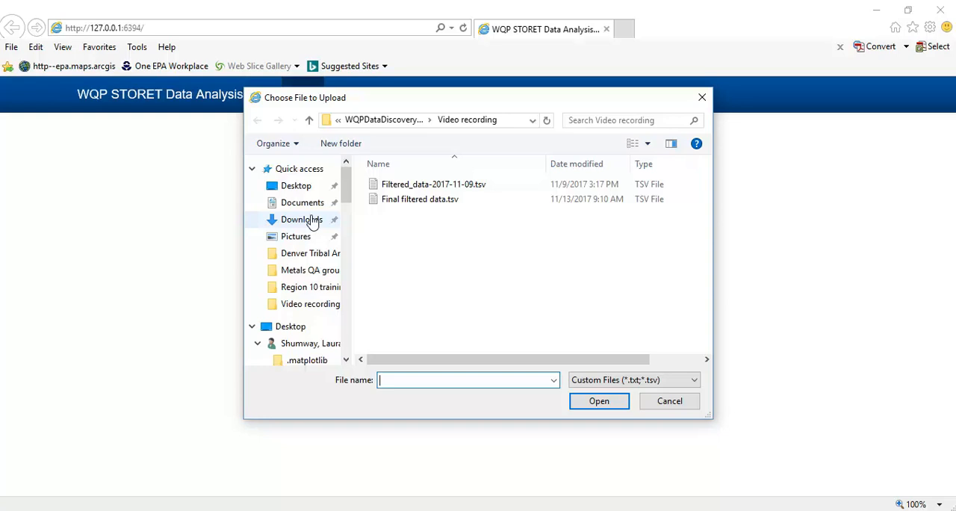
{"action": "left_click", "coordinate": [423, 200]}
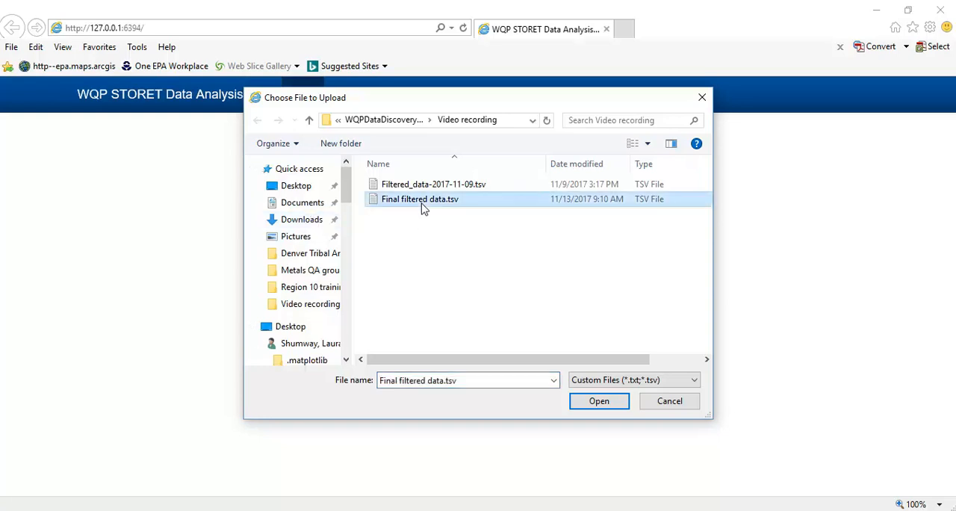
{"action": "left_click", "coordinate": [599, 401]}
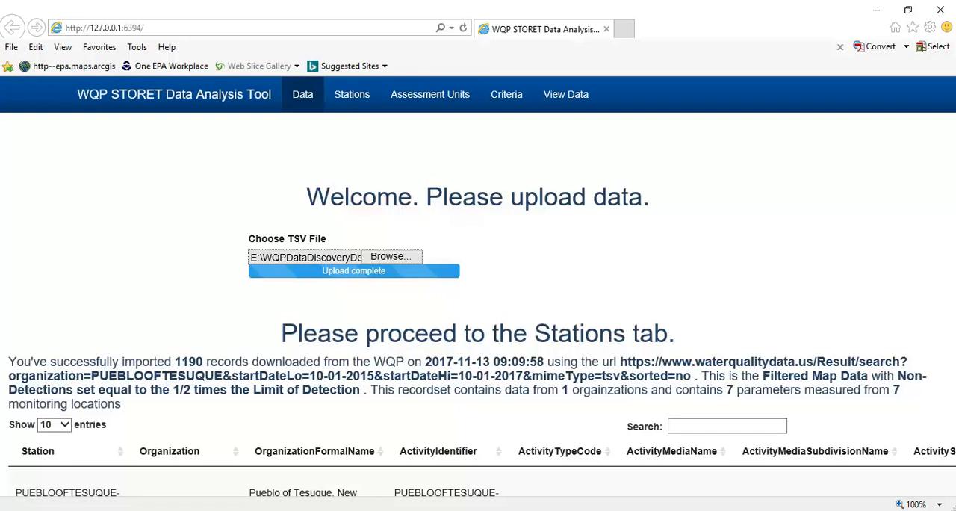
- Look over the imported records, then generate a blank station file and open the resulting Stations.csv in Excel
{"action": "scroll", "coordinate": [952, 279], "scroll_direction": "down", "scroll_amount": 4}
{"action": "scroll", "coordinate": [941, 351], "scroll_direction": "down", "scroll_amount": 4}
{"action": "left_click_drag", "start_coordinate": [952, 349], "coordinate": [954, 201]}
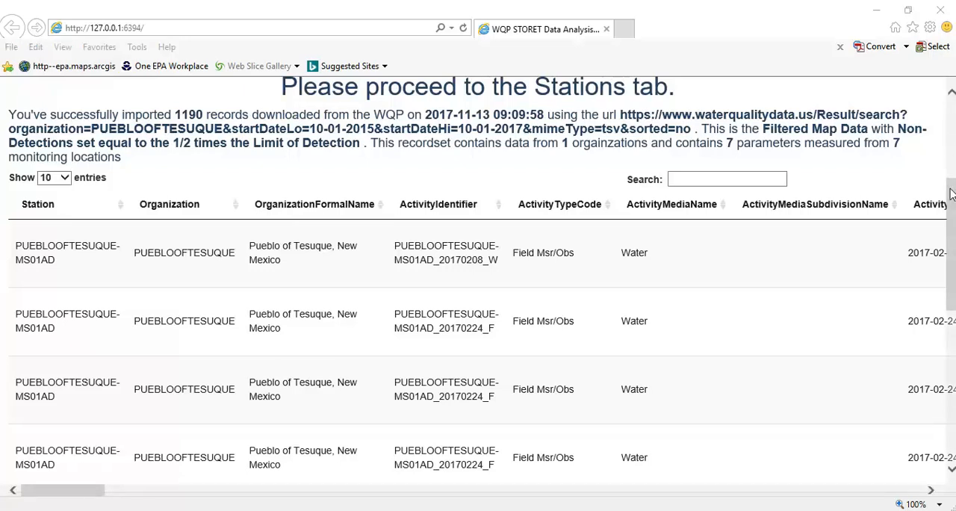
{"action": "left_click_drag", "start_coordinate": [949, 222], "coordinate": [945, 125]}
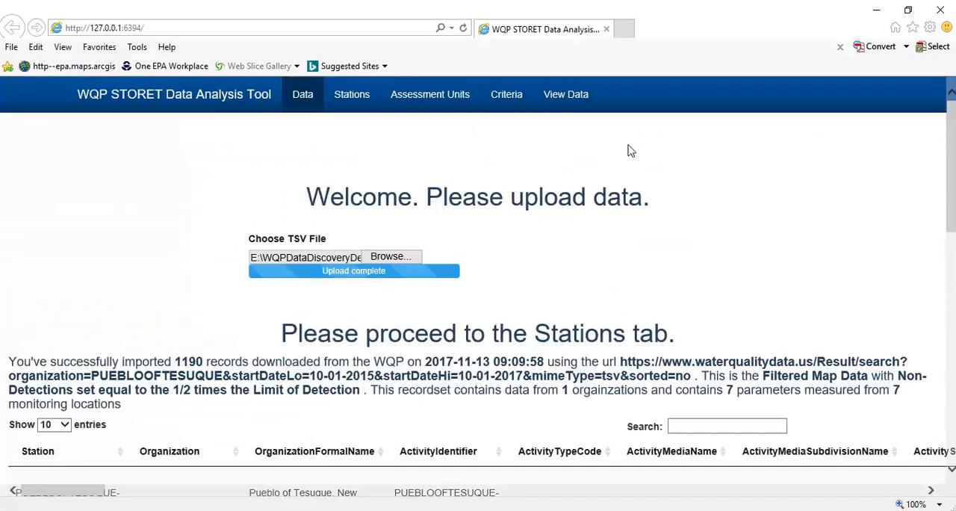
{"action": "left_click", "coordinate": [336, 111]}
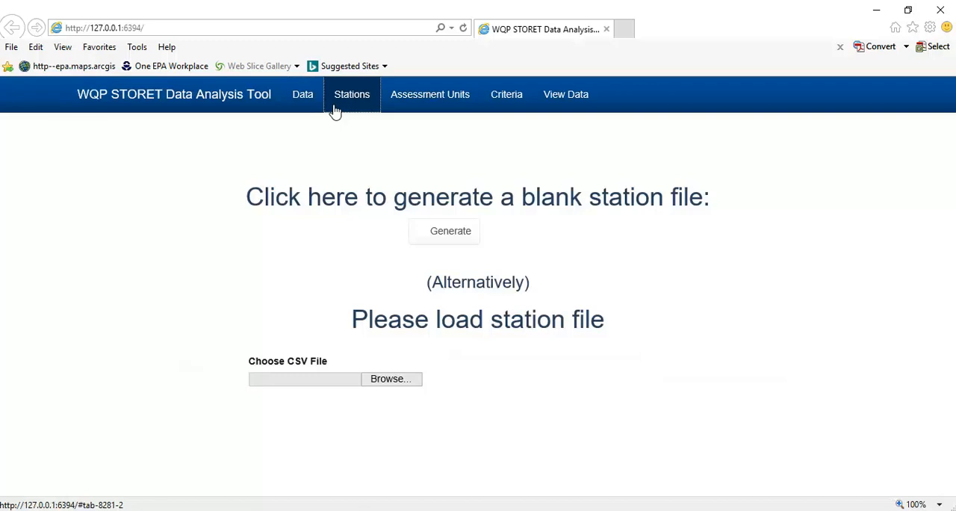
{"action": "left_click", "coordinate": [468, 245]}
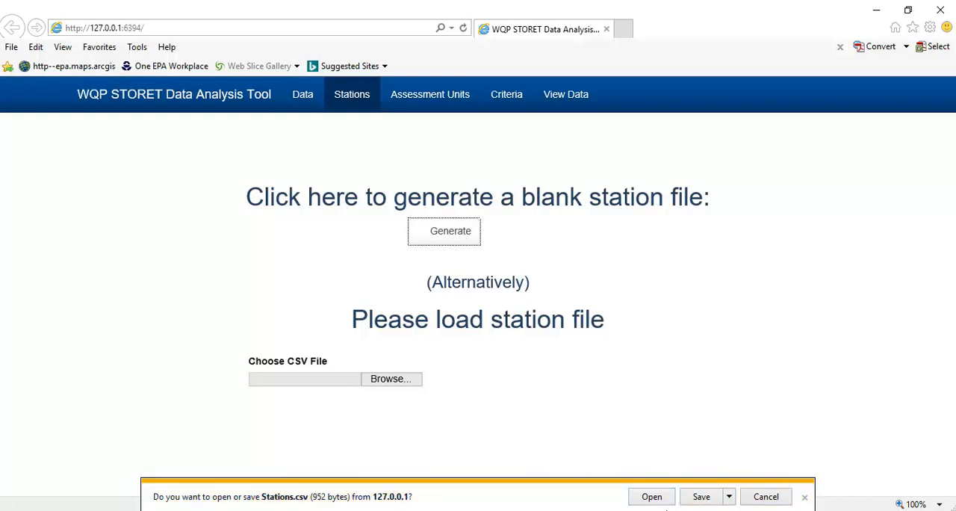
{"action": "left_click", "coordinate": [661, 498]}
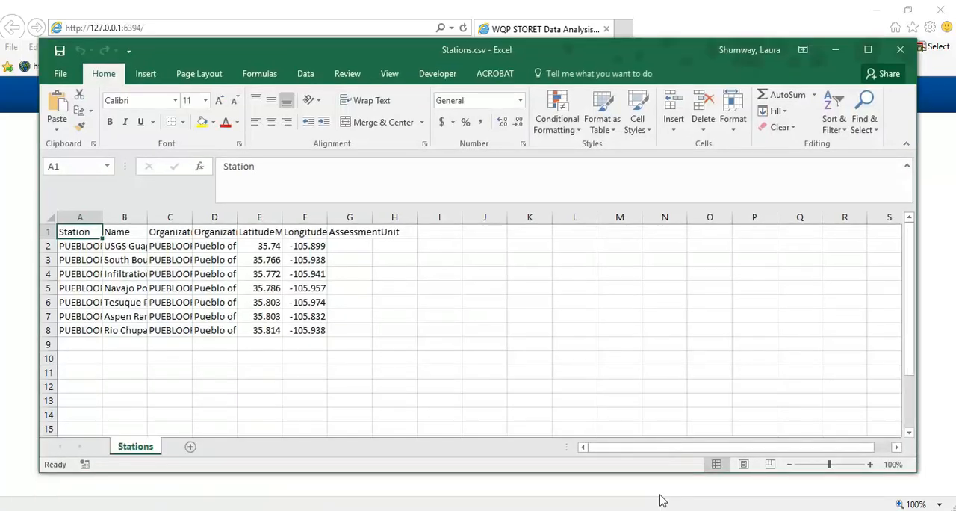
- Autofit all column widths in the Stations sheet so the full cell contents can be read
{"action": "left_click", "coordinate": [50, 215]}
{"action": "double_click", "coordinate": [104, 216]}
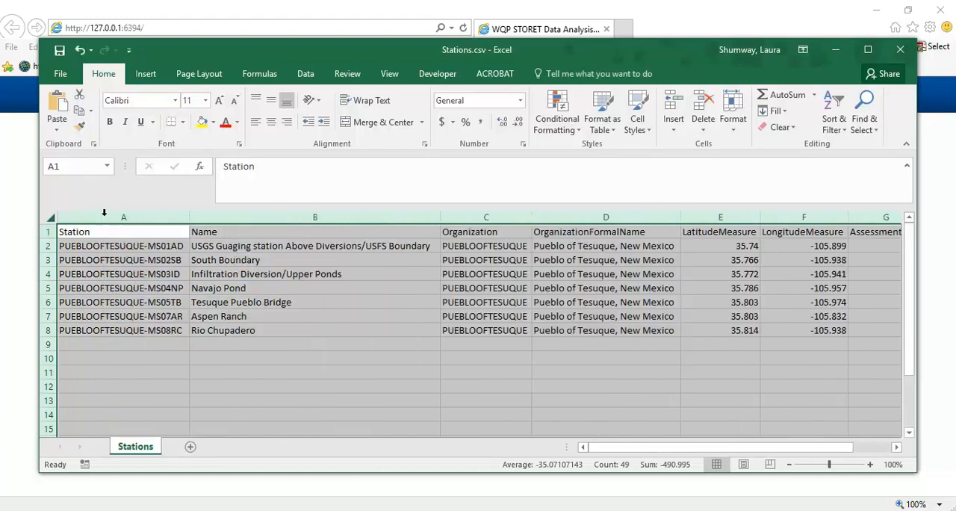
{"action": "left_click", "coordinate": [215, 343]}
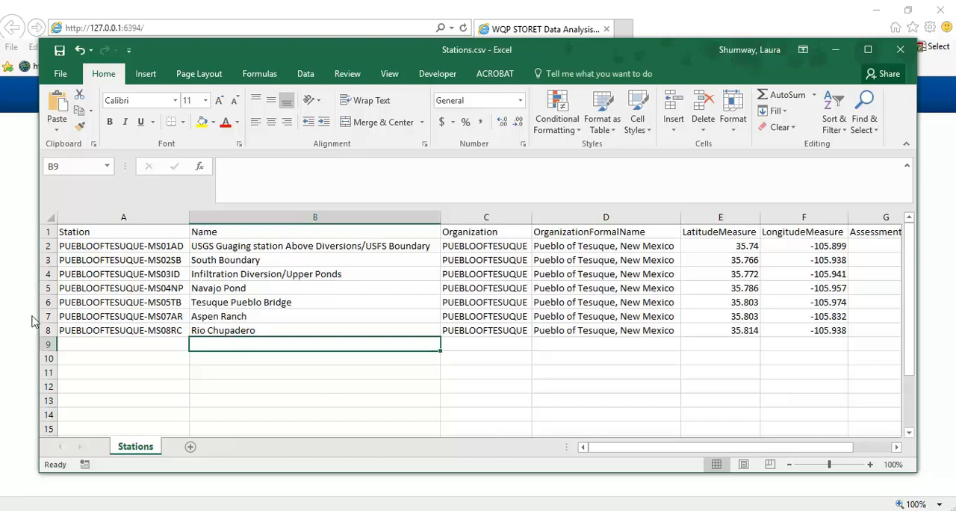
- Examine the blank AssessmentUnit column and the site code at the end of the first station's ID
{"action": "left_click", "coordinate": [127, 249]}
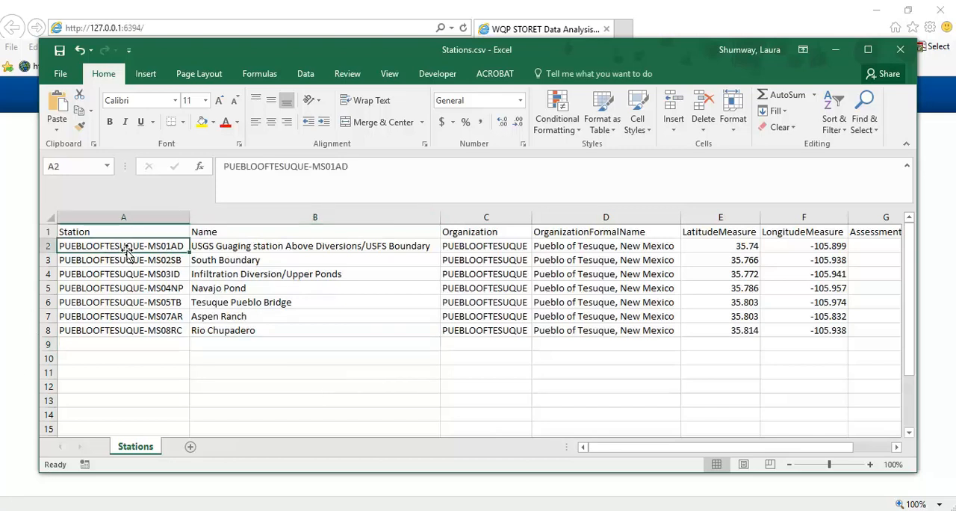
{"action": "left_click", "coordinate": [895, 447]}
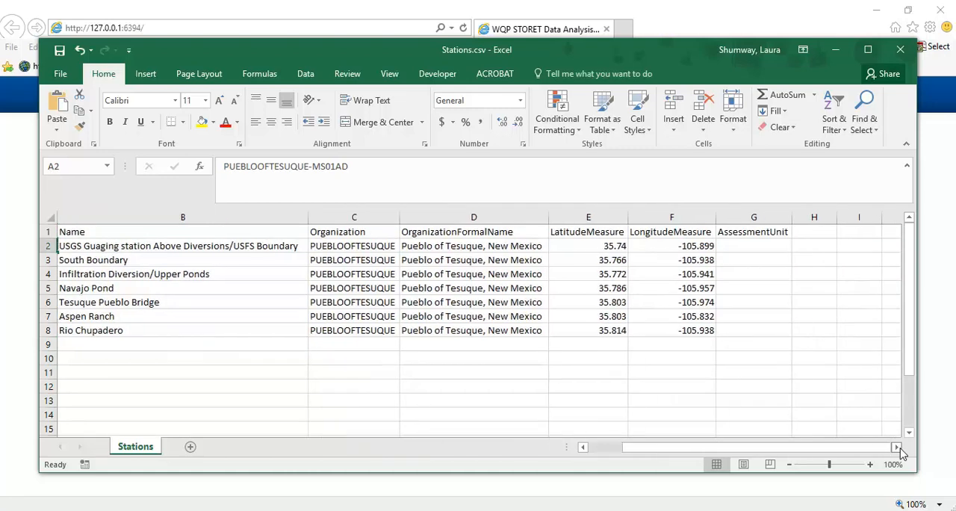
{"action": "left_click_drag", "start_coordinate": [831, 448], "coordinate": [798, 448]}
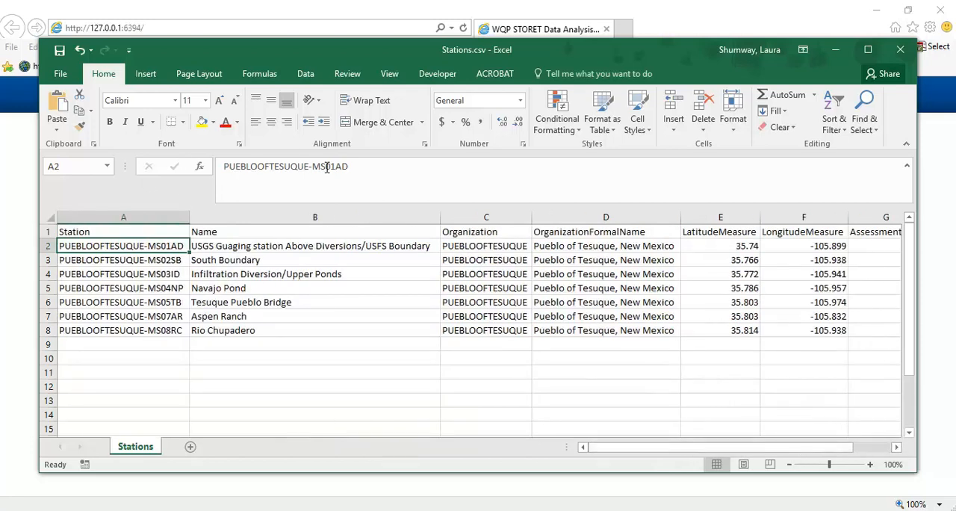
{"action": "left_click_drag", "start_coordinate": [313, 166], "coordinate": [357, 166]}
{"action": "left_click", "coordinate": [356, 166]}
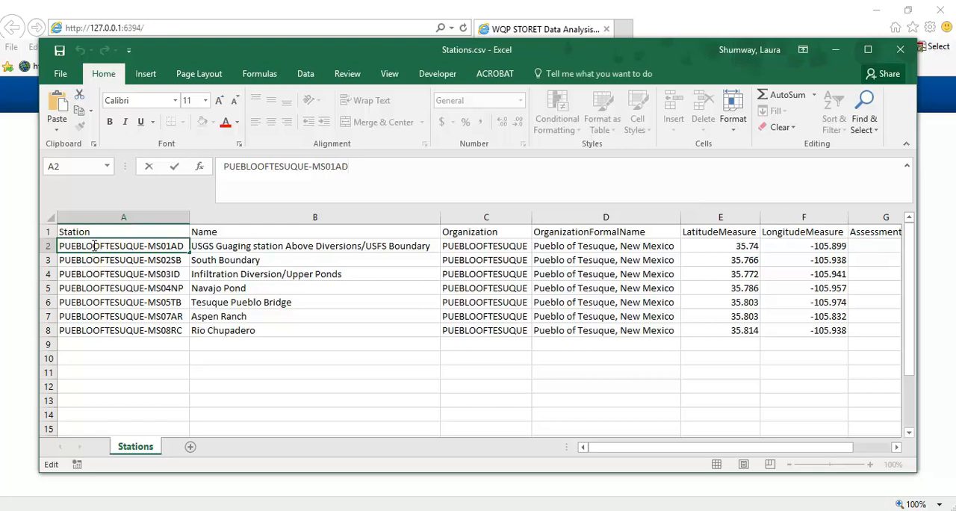
{"action": "left_click", "coordinate": [121, 374]}
- Copy the station IDs from A2:A8 into the AssessmentUnit column, starting at G2
{"action": "left_click_drag", "start_coordinate": [116, 246], "coordinate": [104, 329]}
{"action": "key", "text": "ctrl+c"}
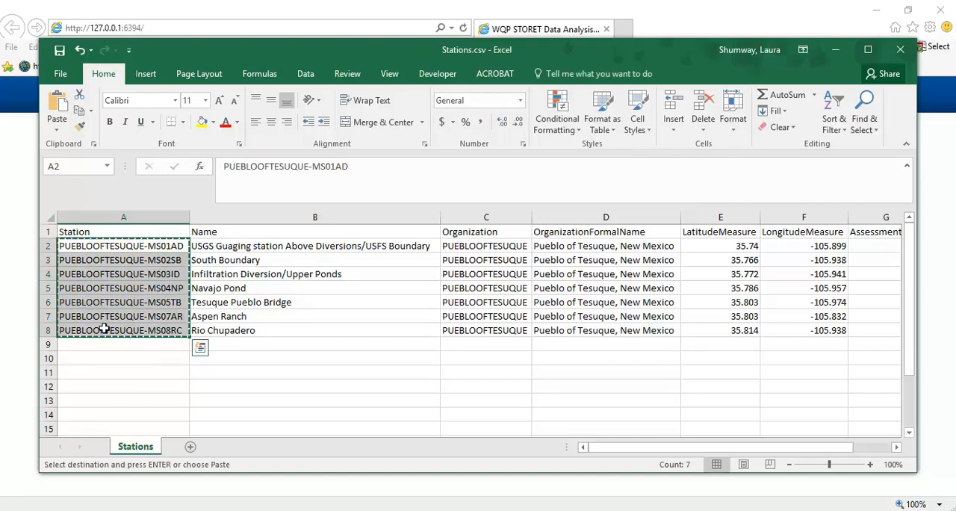
{"action": "left_click_drag", "start_coordinate": [600, 448], "coordinate": [725, 447]}
{"action": "left_click", "coordinate": [751, 245]}
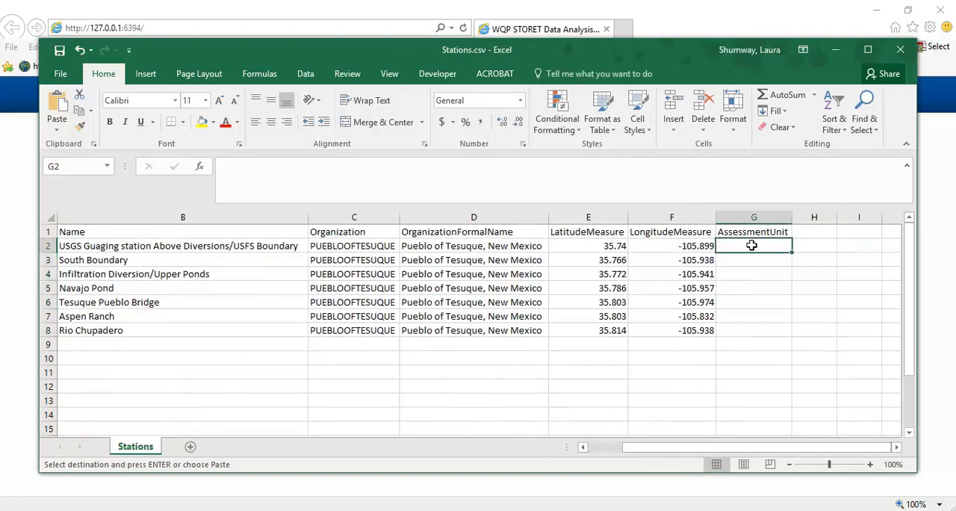
{"action": "key", "text": "ctrl+v"}
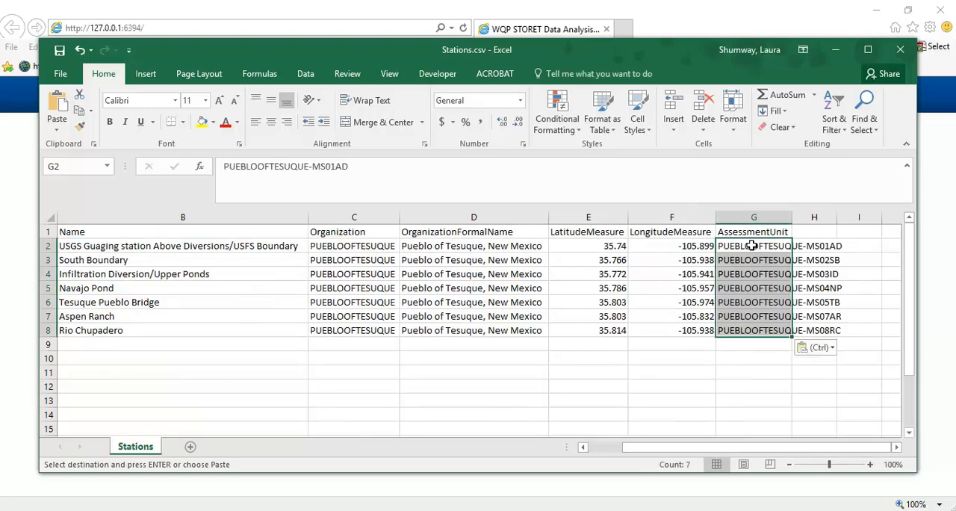
- Remove the PUEBLOOFTESUQUE- prefix from G2:G5, leaving assessment units MS01AD, MS02SB, MS03ID and MS04NP
{"action": "left_click", "coordinate": [752, 245]}
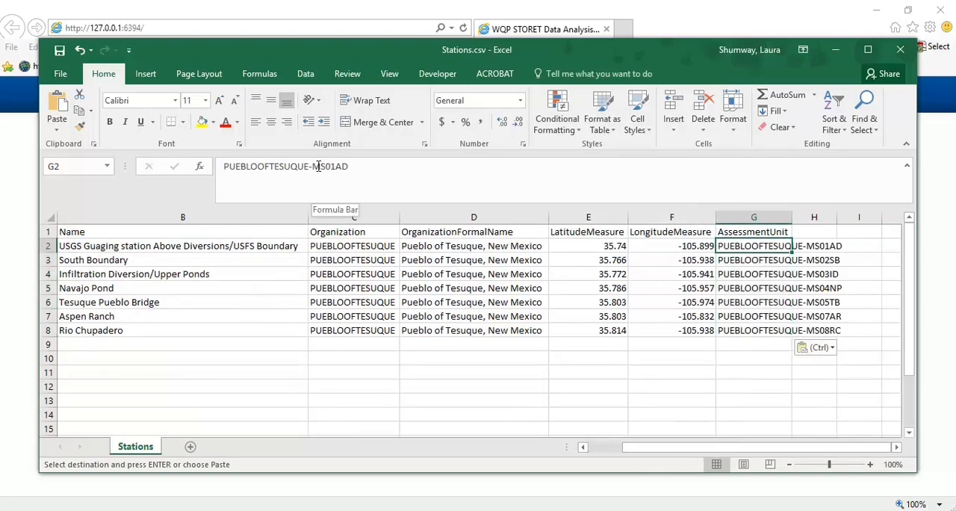
{"action": "left_click_drag", "start_coordinate": [313, 165], "coordinate": [218, 166]}
{"action": "key", "text": "Delete"}
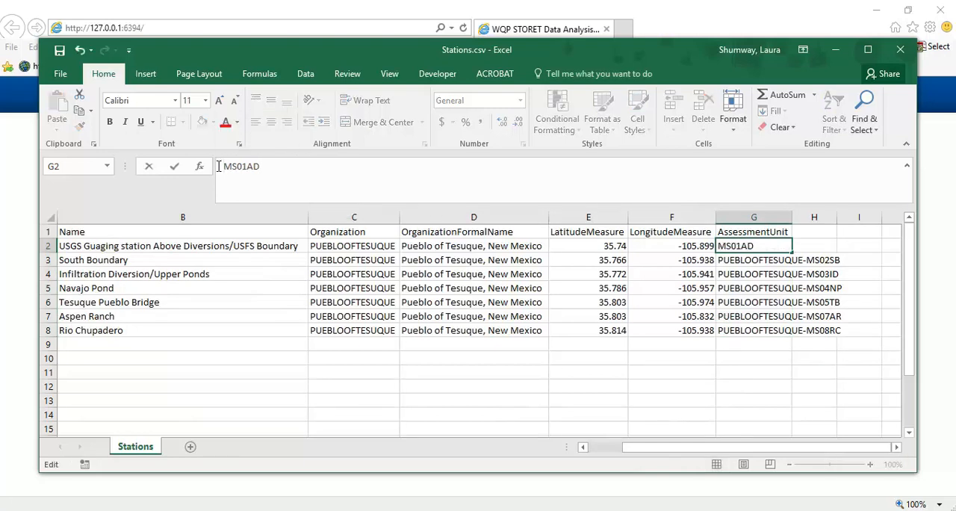
{"action": "left_click", "coordinate": [751, 262]}
{"action": "mouse_move", "coordinate": [311, 166]}
{"action": "left_mouse_down"}
{"action": "mouse_move", "coordinate": [200, 185]}
{"action": "mouse_move", "coordinate": [224, 165]}
{"action": "mouse_move", "coordinate": [312, 166]}
{"action": "left_mouse_up"}
{"action": "key", "text": "Delete"}
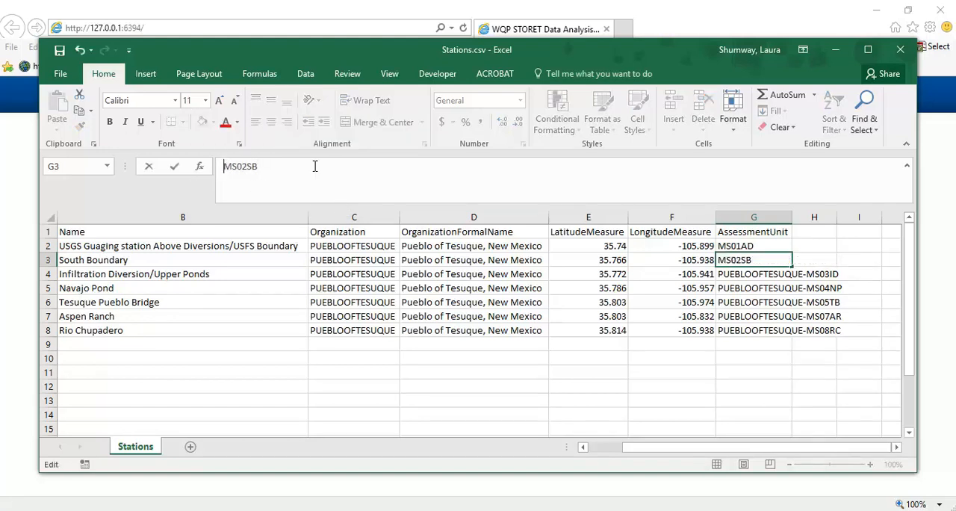
{"action": "left_click", "coordinate": [773, 274]}
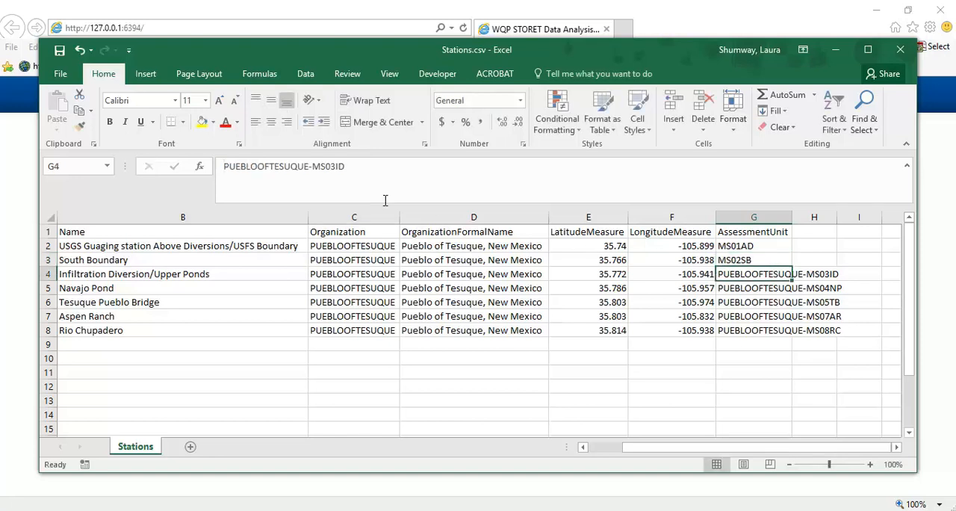
{"action": "left_click_drag", "start_coordinate": [223, 166], "coordinate": [314, 165]}
{"action": "key", "text": "Delete"}
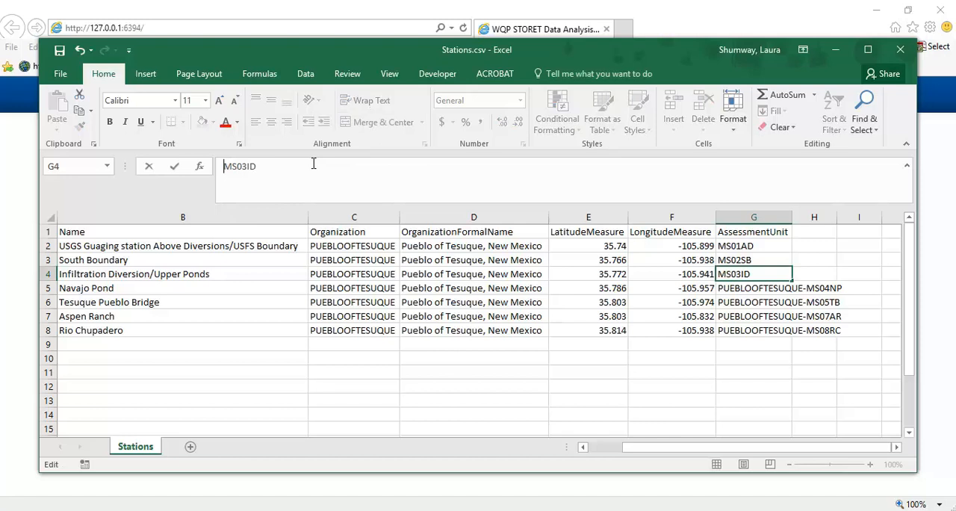
{"action": "left_click", "coordinate": [741, 288]}
{"action": "left_click_drag", "start_coordinate": [223, 165], "coordinate": [312, 165]}
{"action": "key", "text": "Delete"}
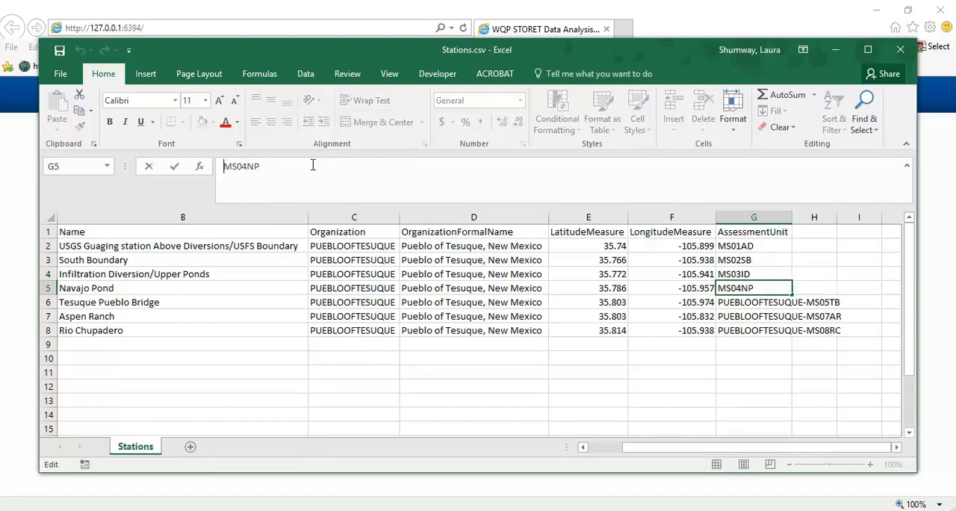
- Strip the PUEBLOOFTESUQUE- prefix from G6:G8, leaving assessment units MS05TB, MS07AR and MS08RC
{"action": "left_click", "coordinate": [765, 302]}
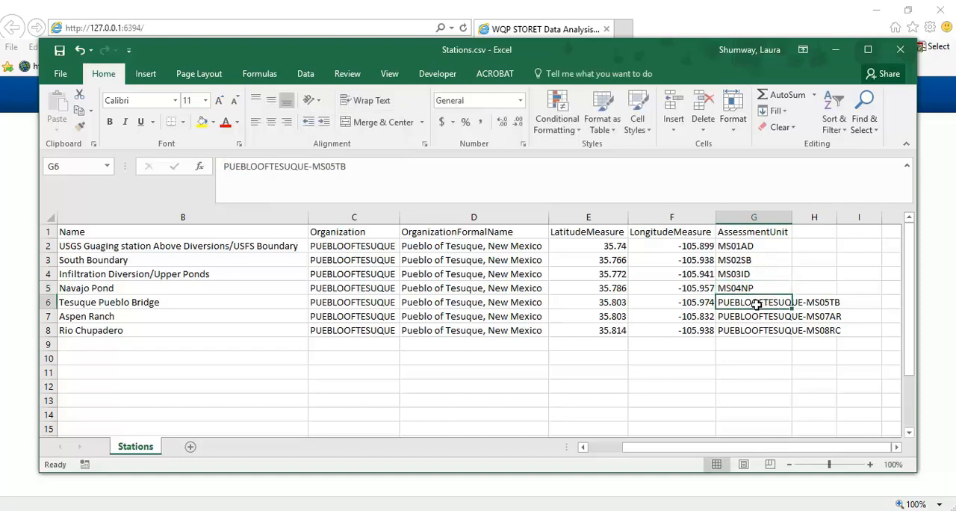
{"action": "left_click_drag", "start_coordinate": [224, 166], "coordinate": [313, 165]}
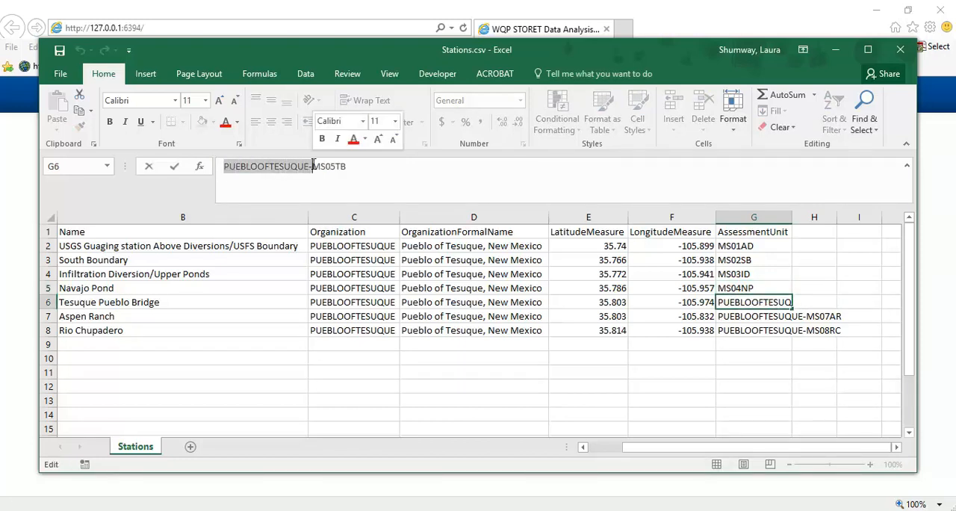
{"action": "key", "text": "Delete"}
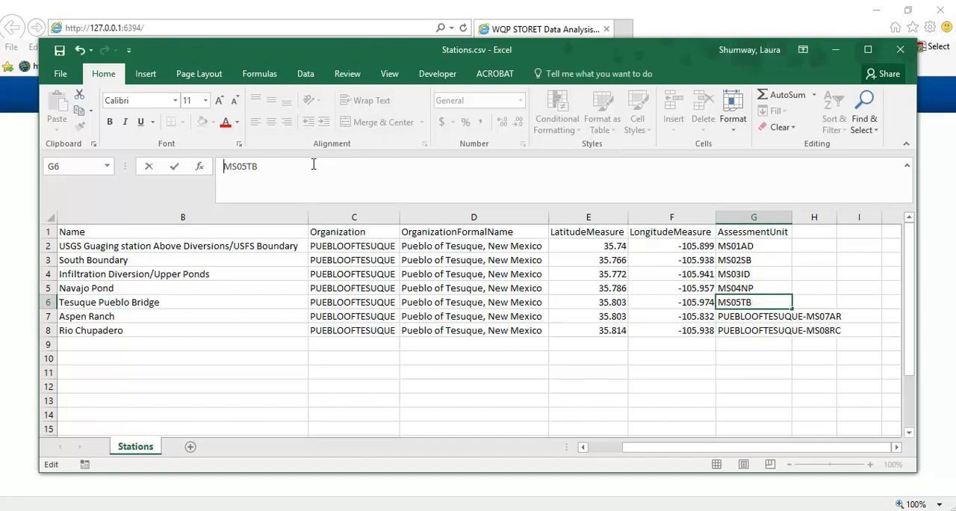
{"action": "left_click", "coordinate": [736, 317]}
{"action": "left_click_drag", "start_coordinate": [224, 166], "coordinate": [313, 166]}
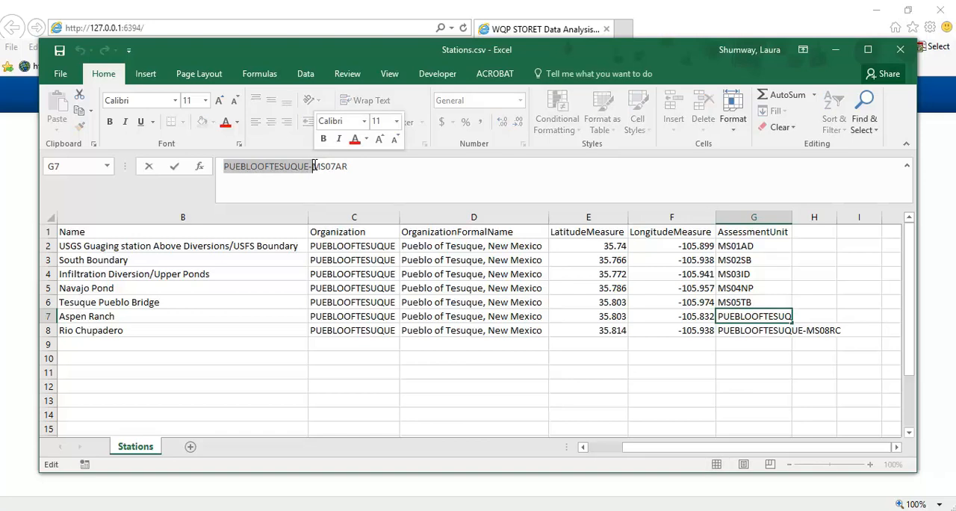
{"action": "key", "text": "Delete"}
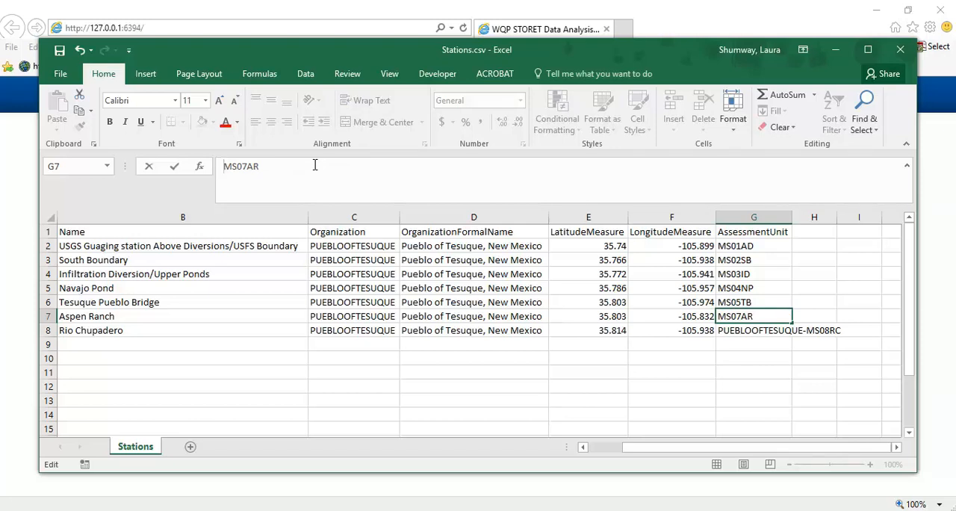
{"action": "left_click", "coordinate": [734, 331]}
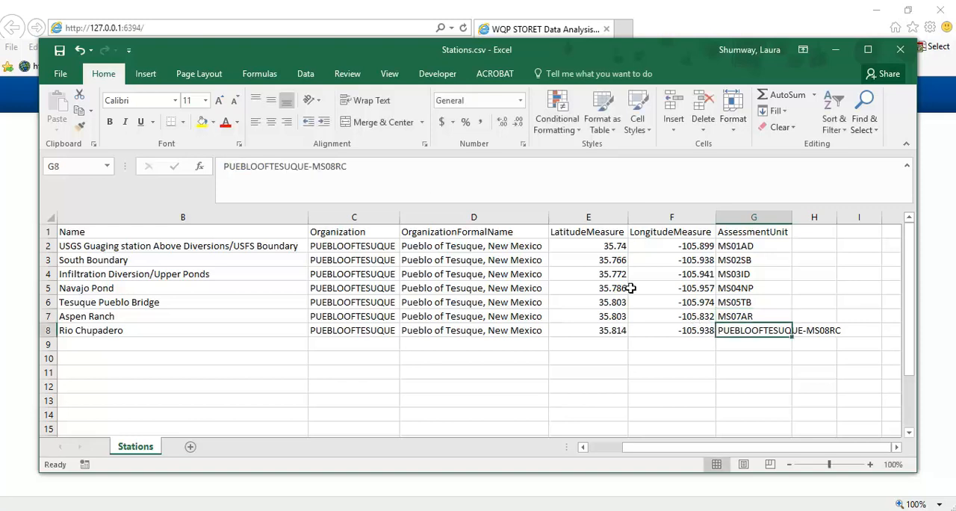
{"action": "left_click_drag", "start_coordinate": [222, 166], "coordinate": [310, 166]}
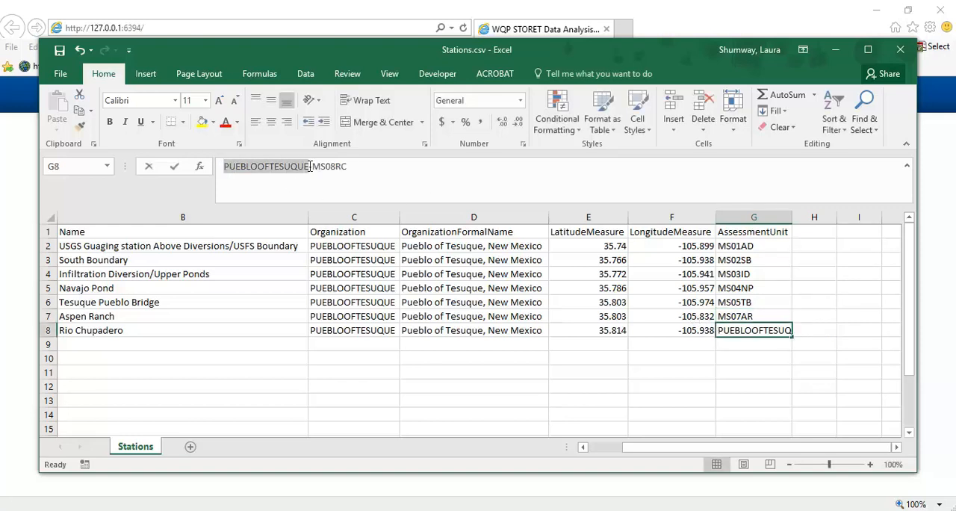
{"action": "key", "text": "BackSpace"}
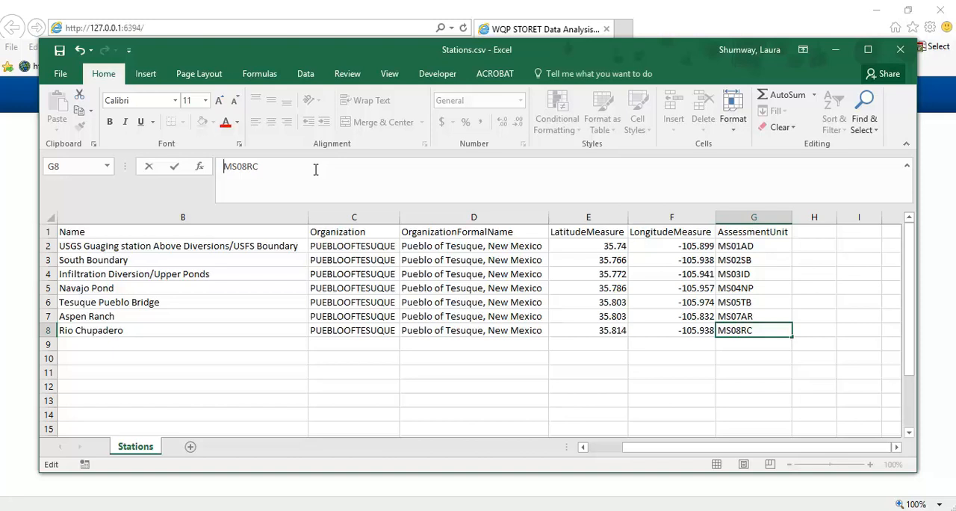
{"action": "left_click", "coordinate": [762, 235]}
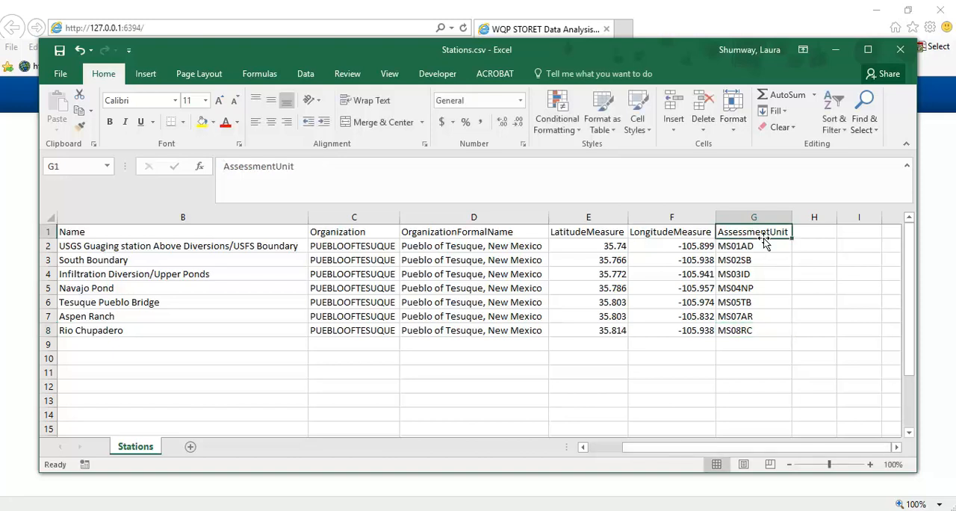
- Start saving a copy of the station file in the Video recording folder inside the WQPDataDiscoveryDesktopTool folder on the E: drive
{"action": "left_click", "coordinate": [761, 247]}
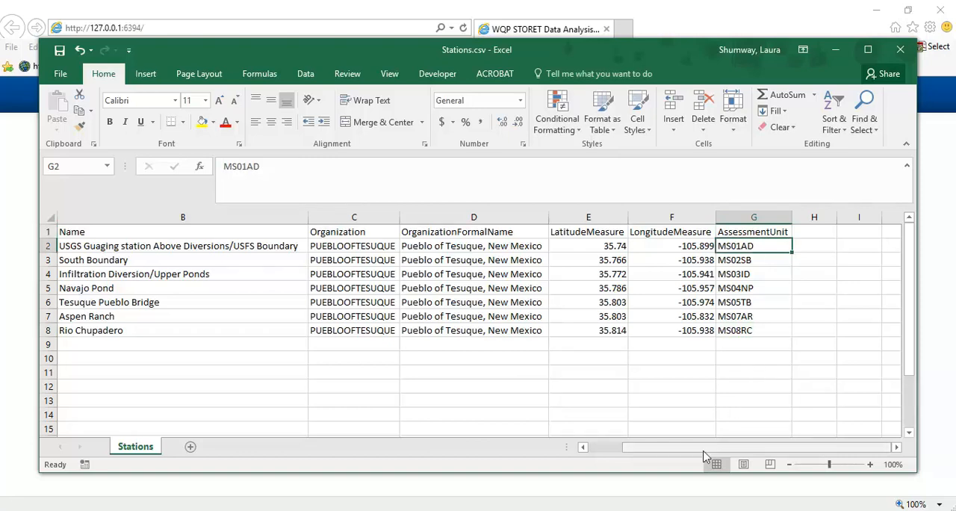
{"action": "left_click_drag", "start_coordinate": [670, 447], "coordinate": [635, 446]}
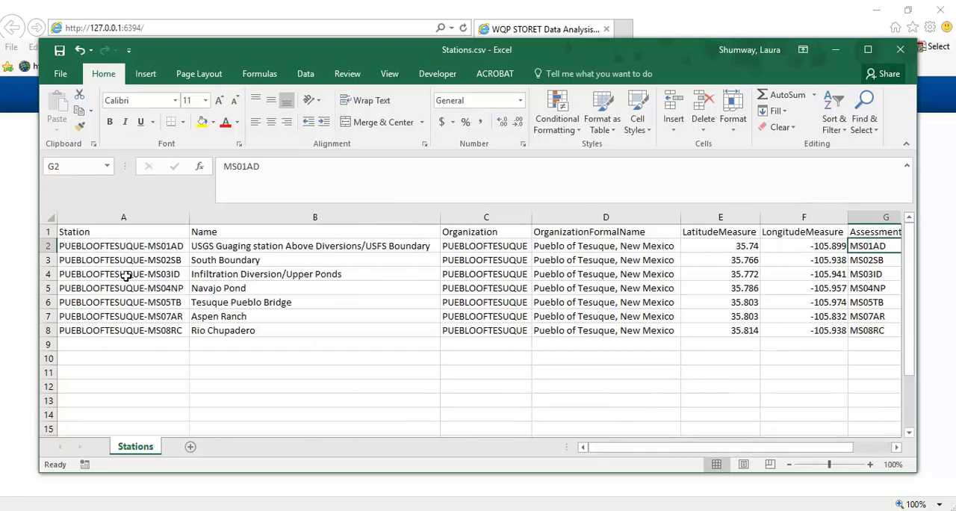
{"action": "left_click", "coordinate": [157, 249]}
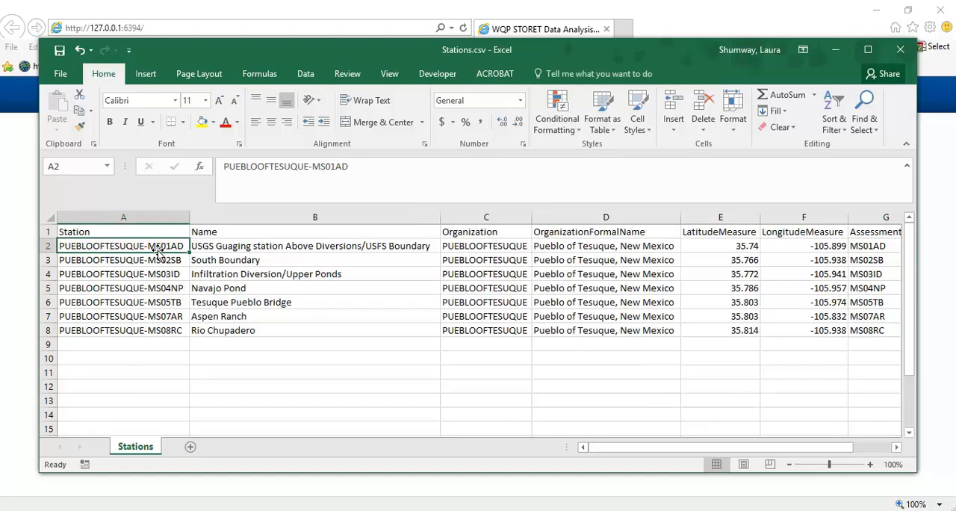
{"action": "left_click", "coordinate": [60, 74]}
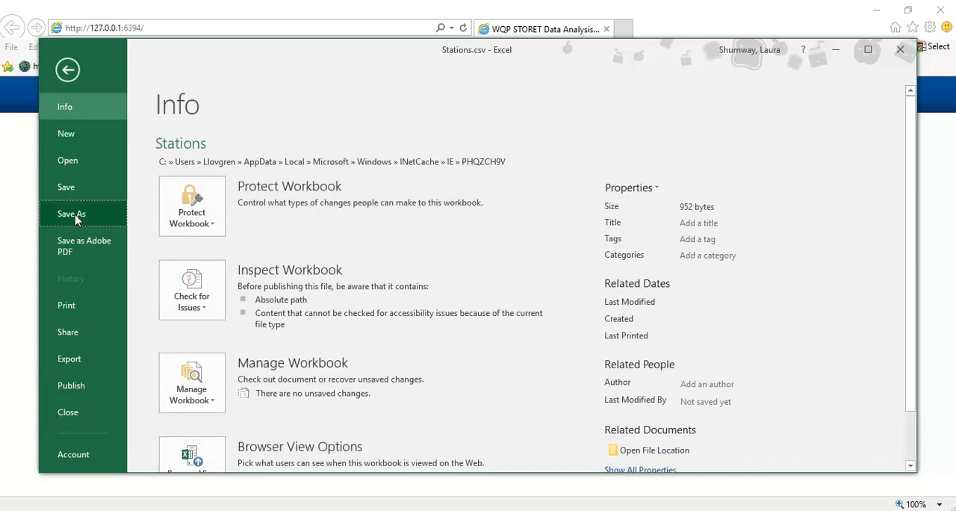
{"action": "left_click", "coordinate": [75, 219]}
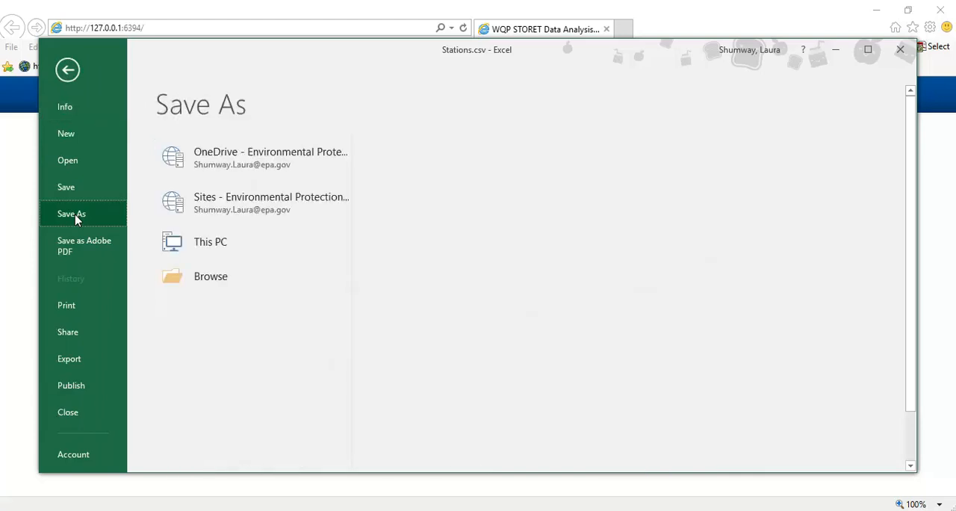
{"action": "left_click", "coordinate": [241, 346]}
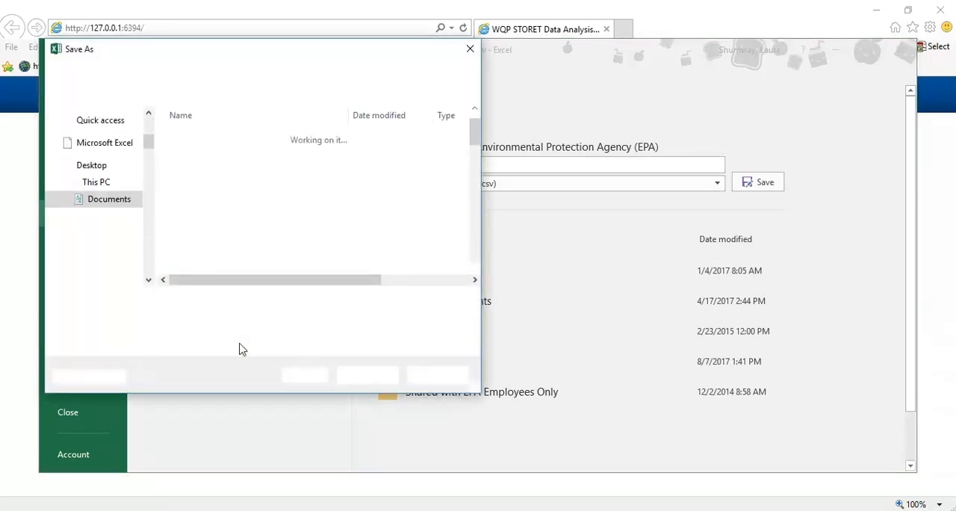
{"action": "left_click_drag", "start_coordinate": [148, 164], "coordinate": [151, 257]}
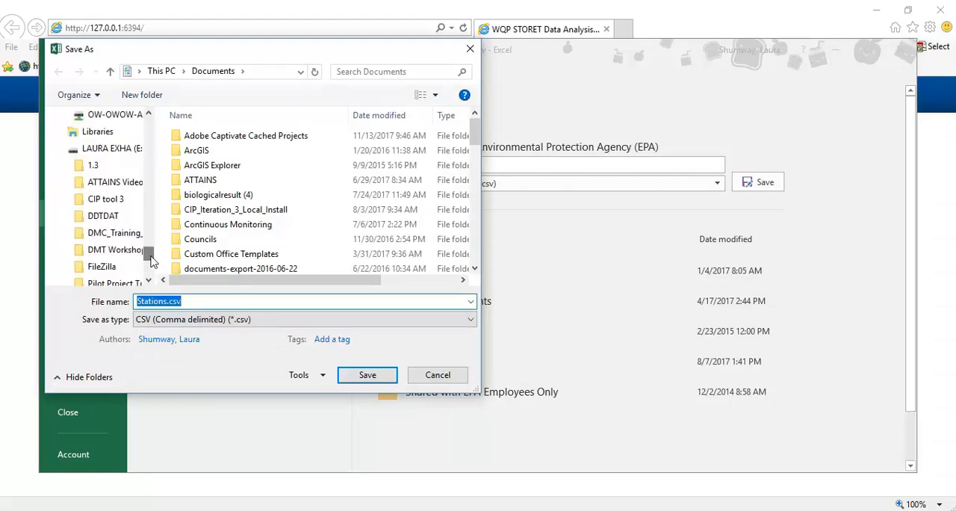
{"action": "left_click", "coordinate": [111, 147]}
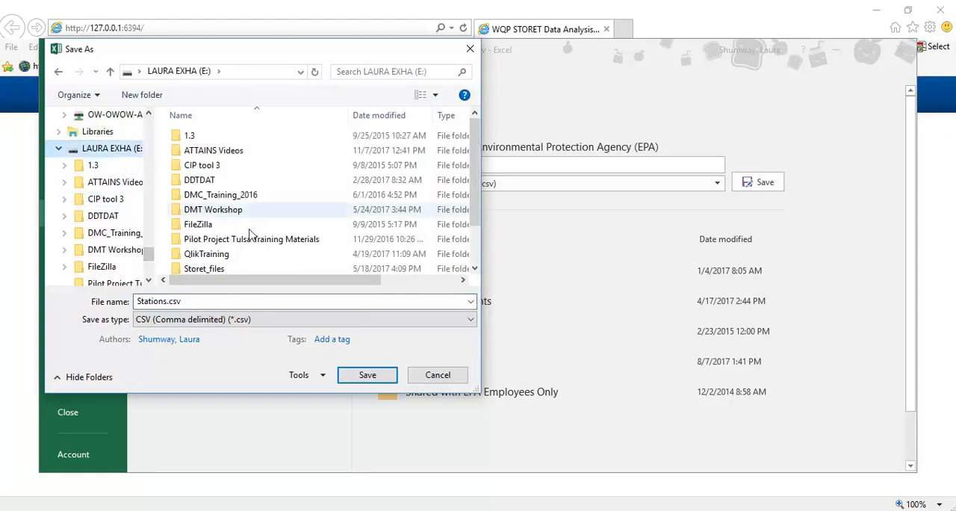
{"action": "left_click_drag", "start_coordinate": [470, 187], "coordinate": [471, 241]}
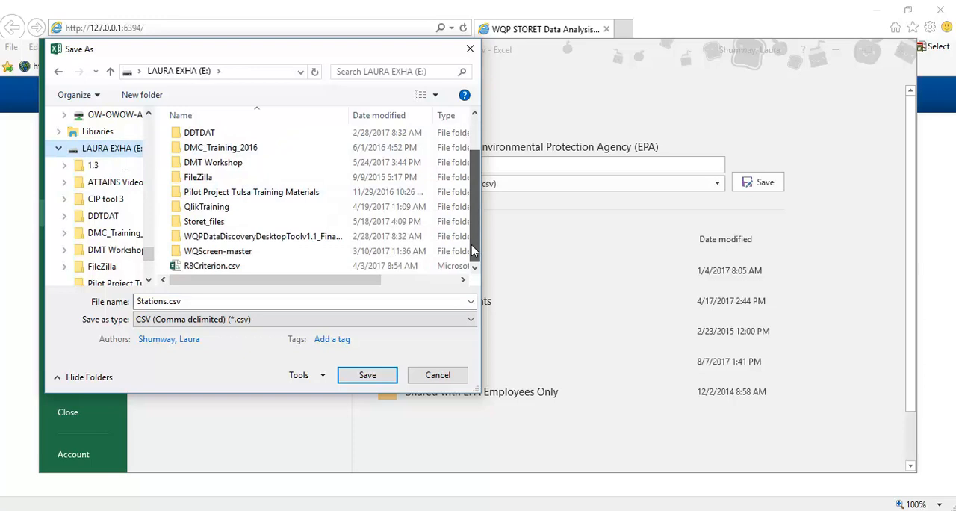
{"action": "double_click", "coordinate": [336, 240]}
{"action": "double_click", "coordinate": [217, 195]}
- Save the station file as Stations Final.csv, keeping the CSV format, and close the workbook without saving again
{"action": "left_click", "coordinate": [169, 301]}
{"action": "double_click", "coordinate": [169, 301]}
{"action": "left_click", "coordinate": [167, 301]}
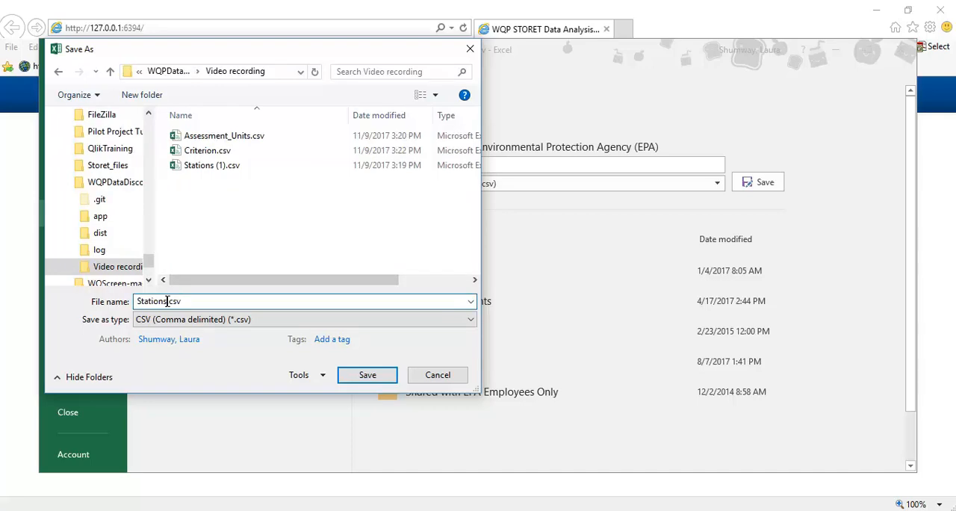
{"action": "type", "text": "Final"}
{"action": "left_click", "coordinate": [367, 376]}
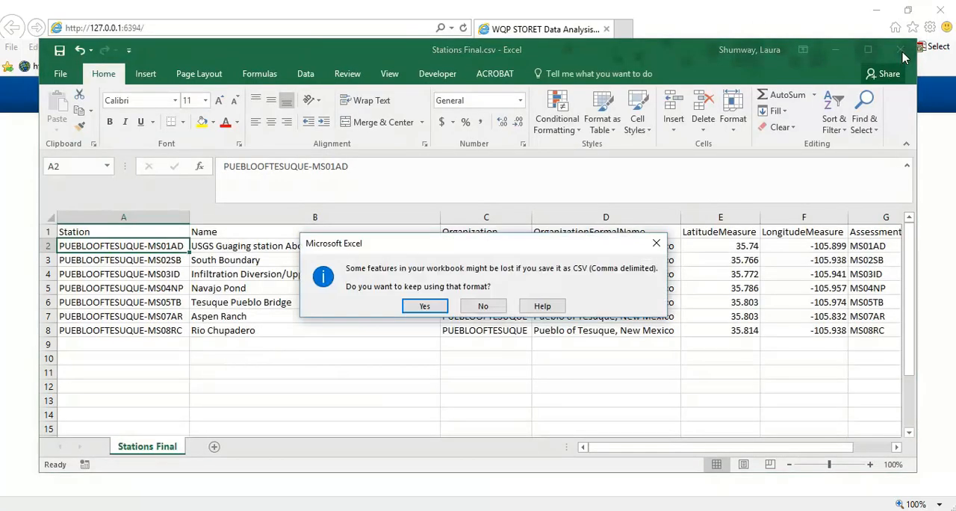
{"action": "left_click", "coordinate": [427, 304]}
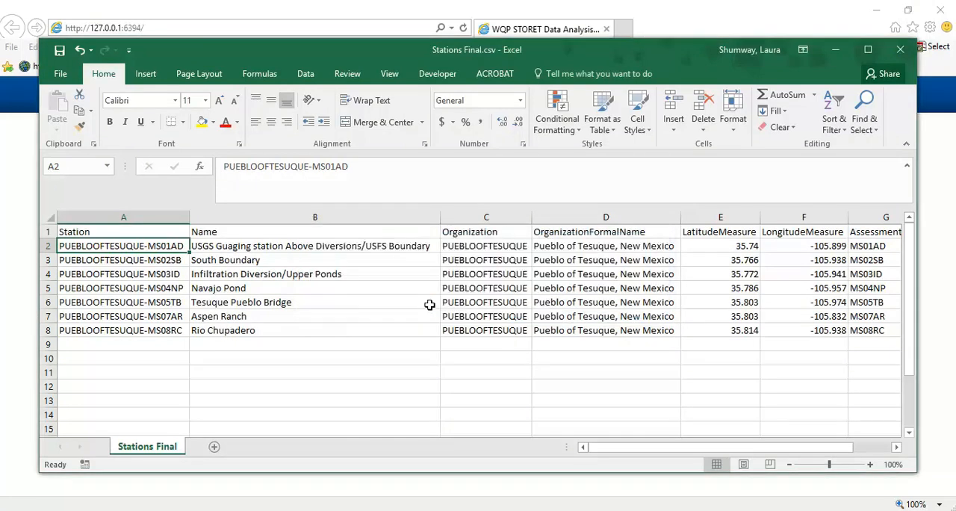
{"action": "left_click", "coordinate": [900, 49]}
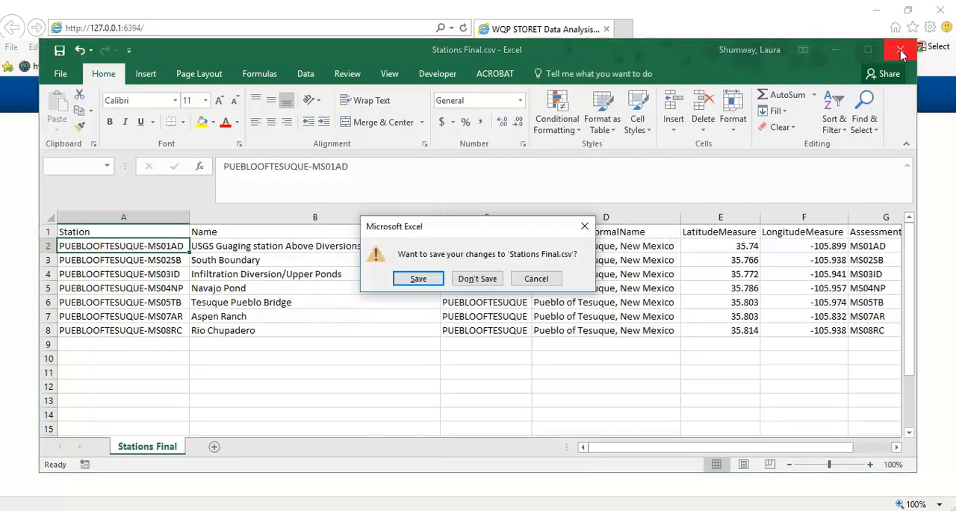
{"action": "left_click", "coordinate": [478, 278]}
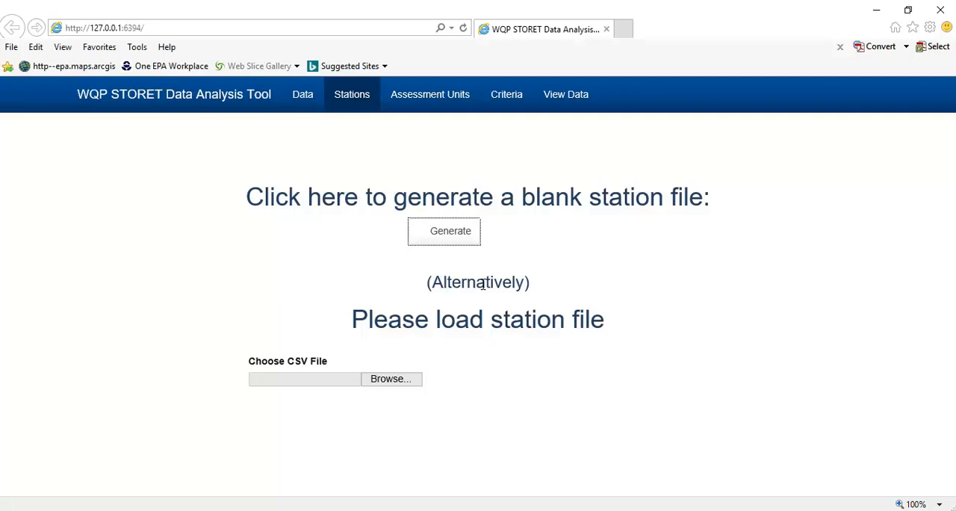
- Load Stations Final.csv as the station file in the WQP STORET Data Analysis Tool and review the imported stations table
{"action": "left_click", "coordinate": [401, 383]}
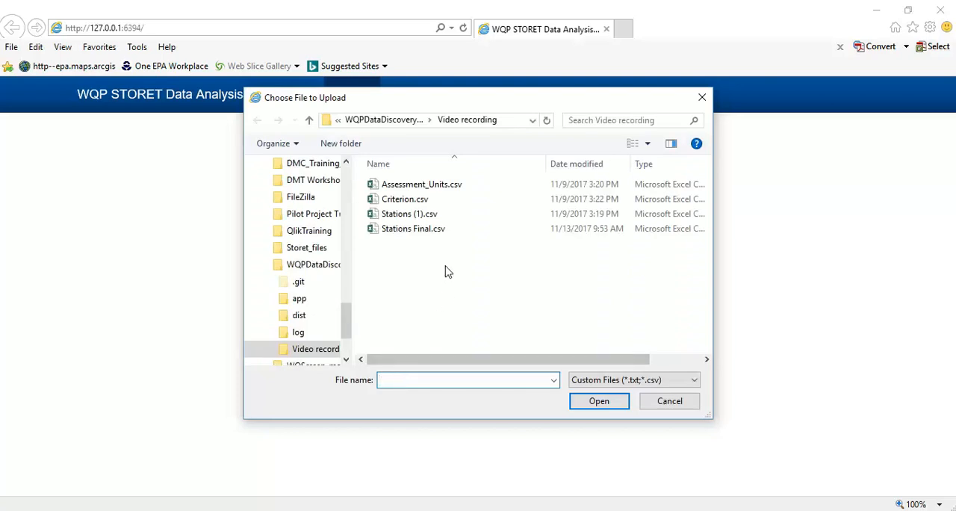
{"action": "left_click", "coordinate": [440, 231]}
{"action": "left_click", "coordinate": [599, 401]}
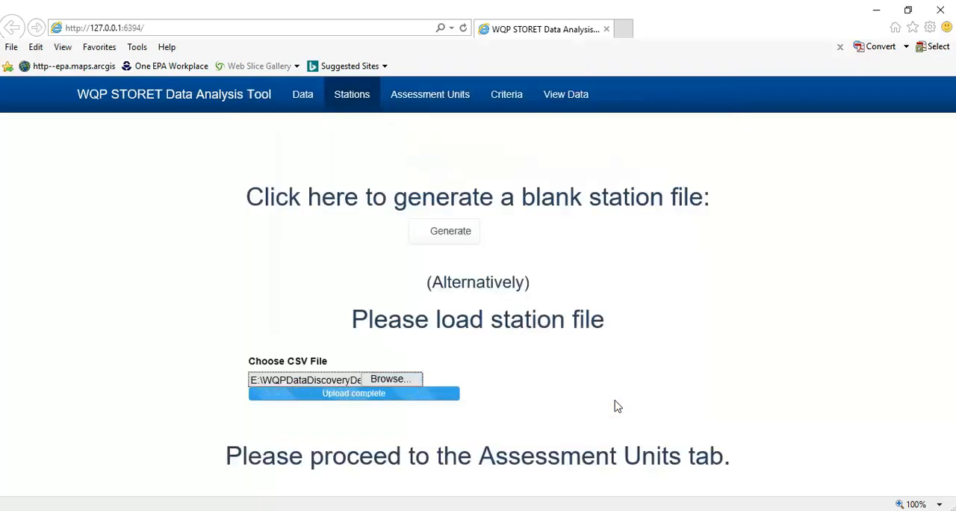
{"action": "left_click_drag", "start_coordinate": [951, 127], "coordinate": [942, 275]}
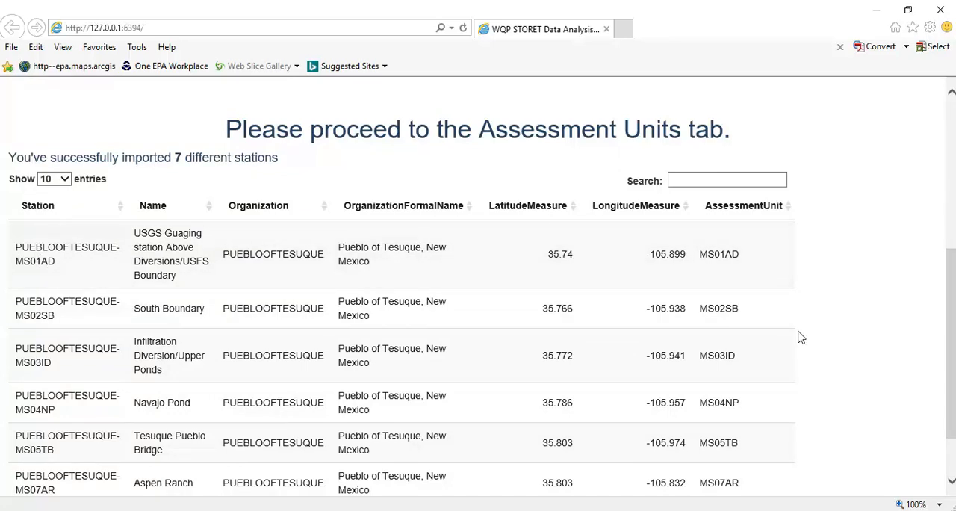
{"action": "left_click_drag", "start_coordinate": [952, 335], "coordinate": [952, 193]}
- Generate a blank assessment unit file for the loaded stations and open it in Excel
{"action": "left_click", "coordinate": [463, 100]}
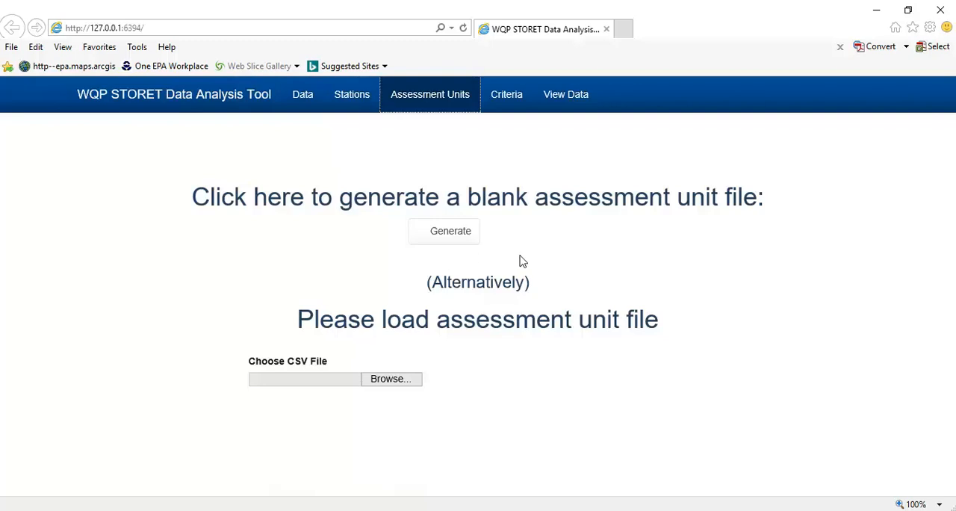
{"action": "left_click", "coordinate": [351, 96]}
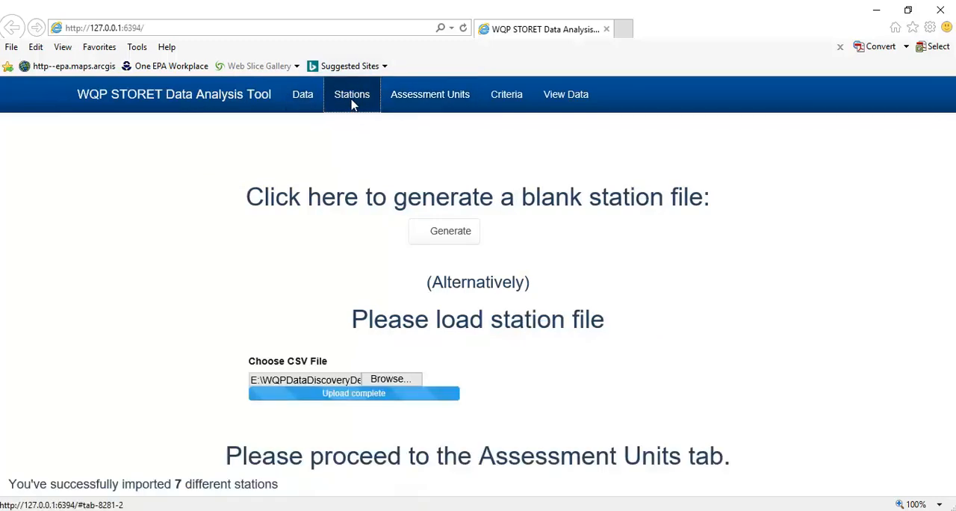
{"action": "left_click", "coordinate": [423, 108]}
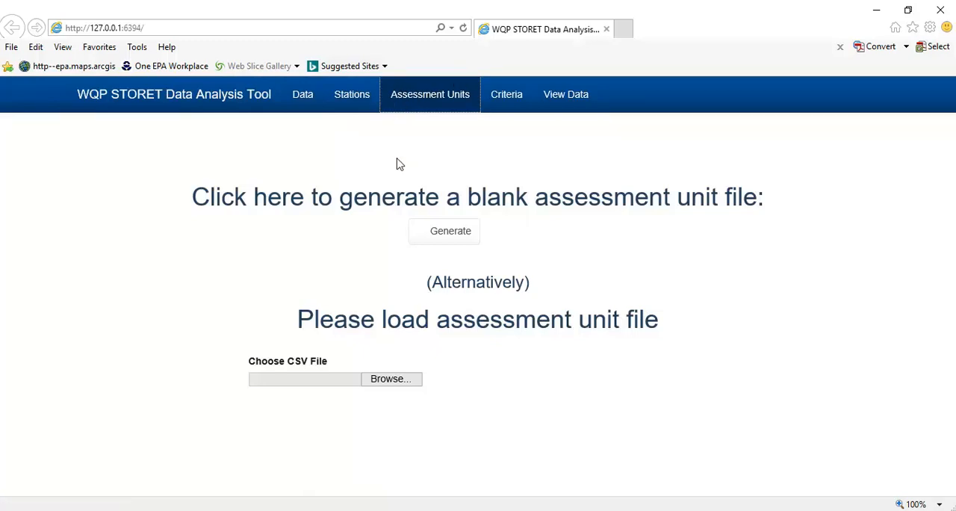
{"action": "left_click", "coordinate": [350, 103]}
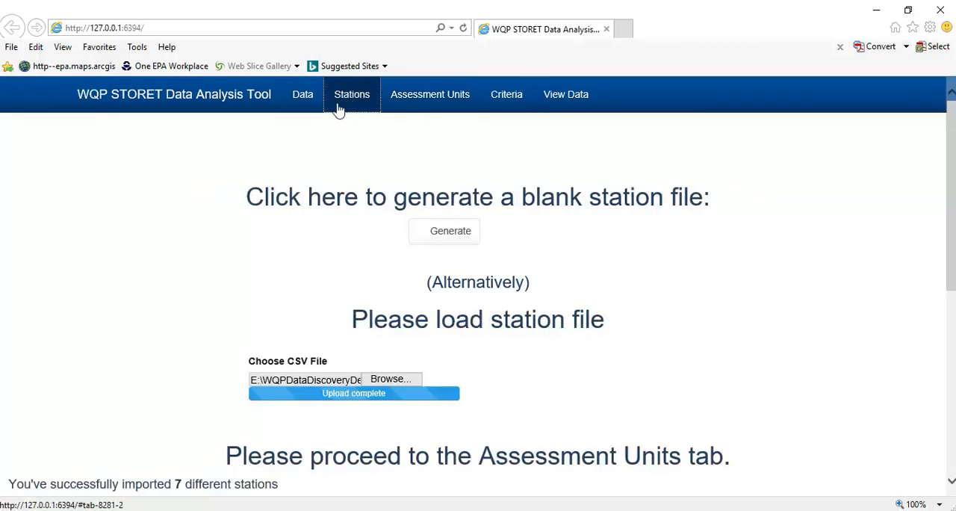
{"action": "left_click", "coordinate": [405, 97]}
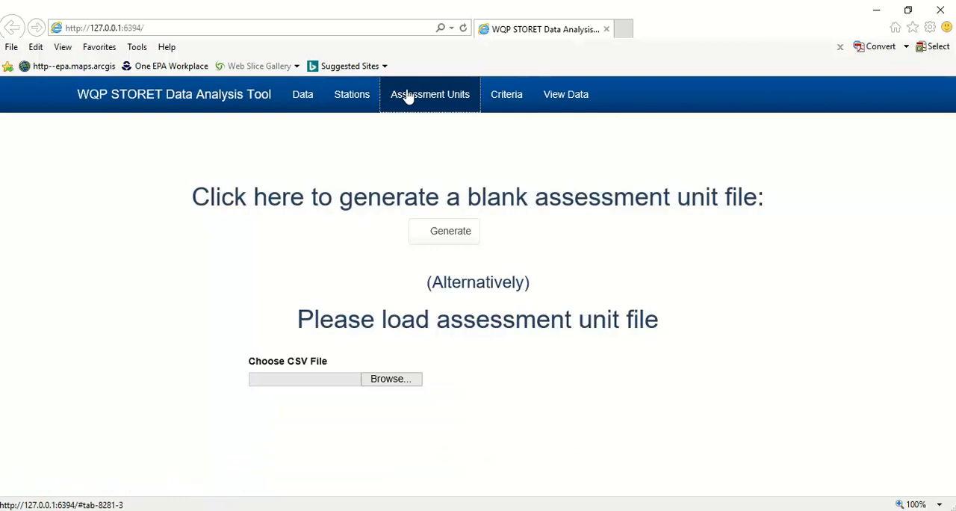
{"action": "left_click", "coordinate": [455, 247]}
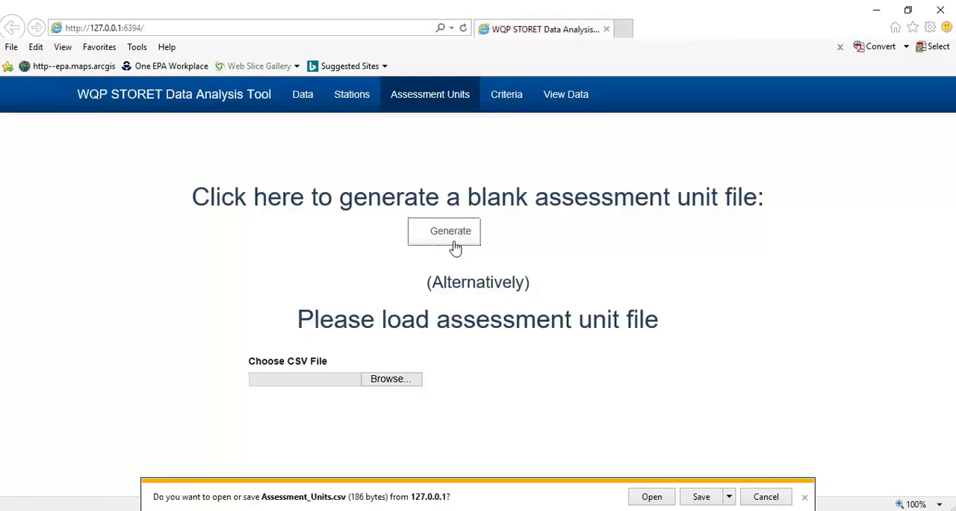
{"action": "left_click", "coordinate": [651, 496]}
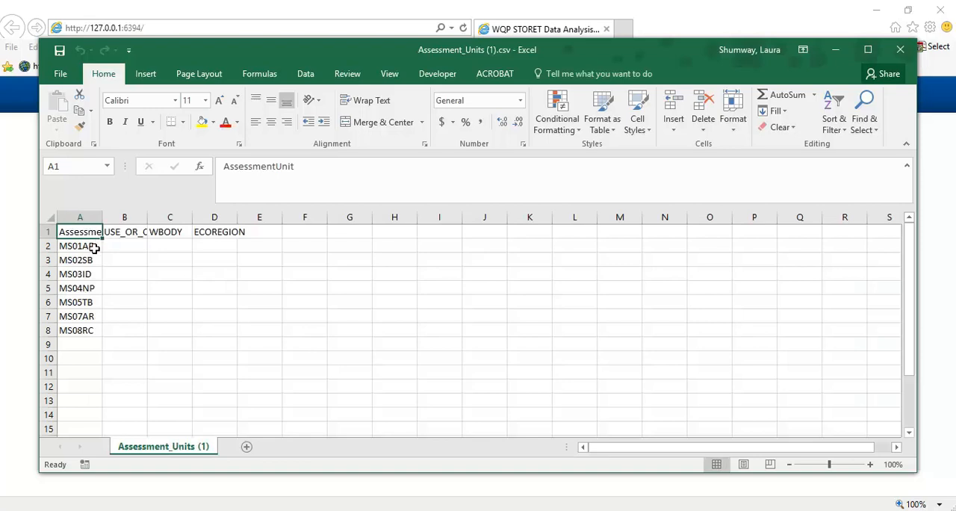
- Fit the widths of all columns in the assessment unit sheet to their contents
{"action": "left_click", "coordinate": [50, 216]}
{"action": "double_click", "coordinate": [103, 217]}
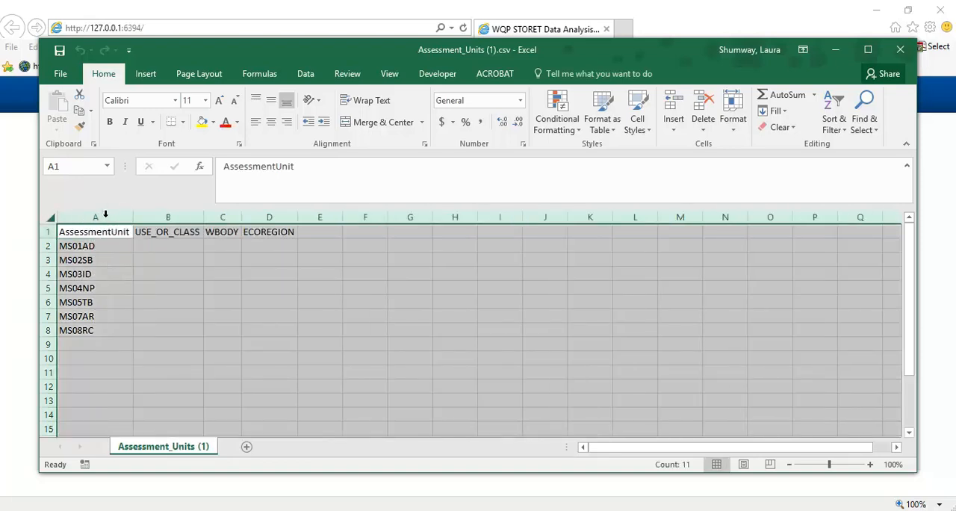
{"action": "left_click", "coordinate": [208, 300]}
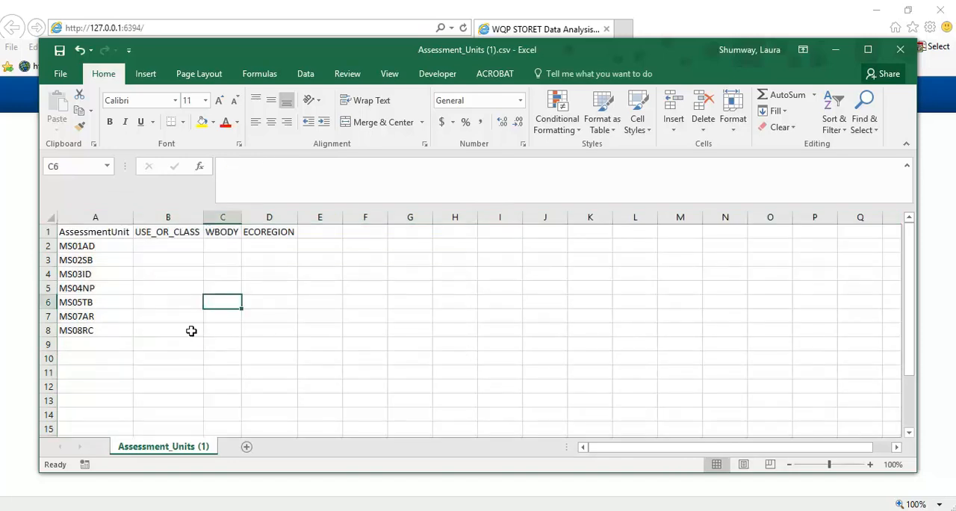
{"action": "left_click", "coordinate": [191, 331]}
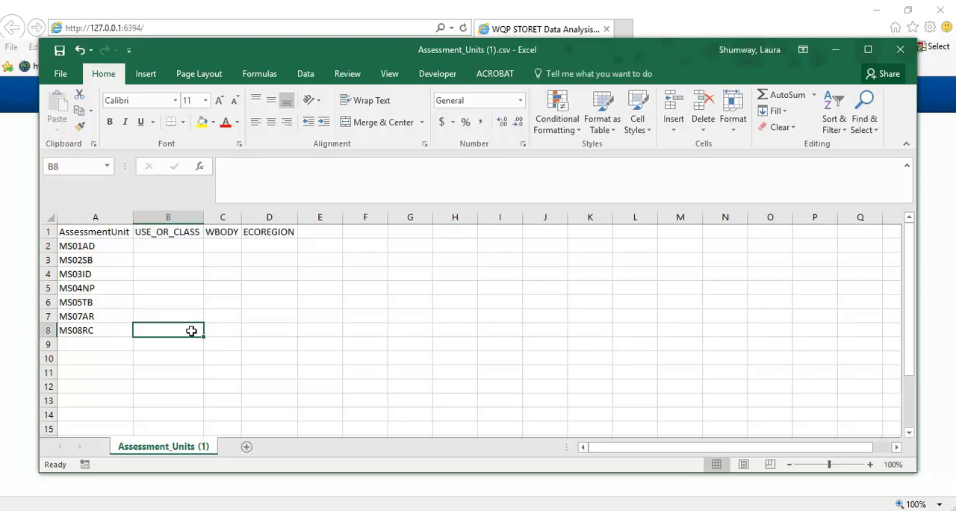
- Enter PCR as the USE_OR_CLASS value in B2 and fill it down to B8 for all seven assessment units
{"action": "left_click", "coordinate": [172, 244]}
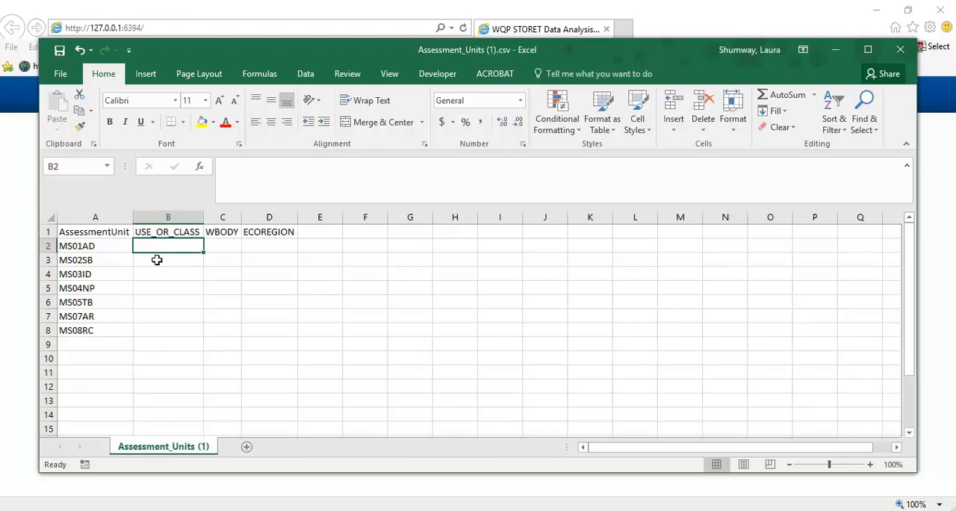
{"action": "type", "text": "PCR"}
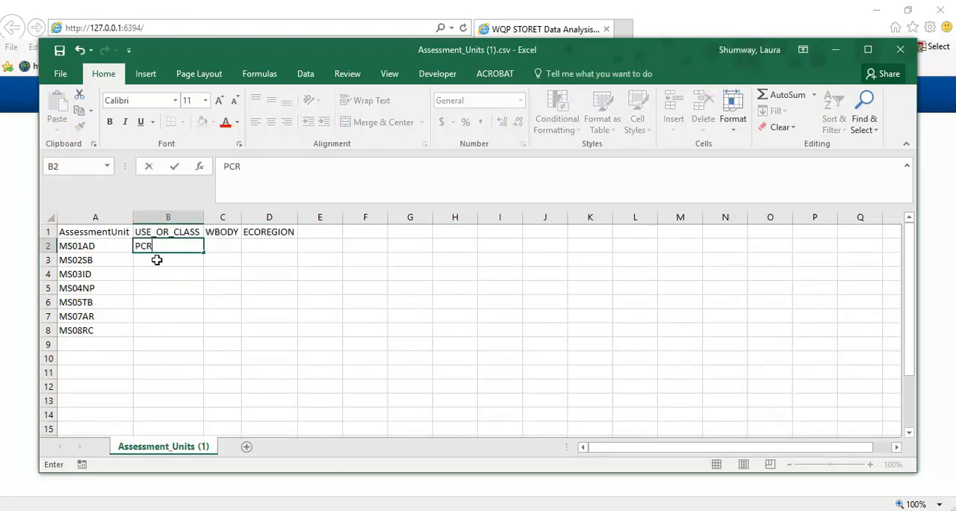
{"action": "left_click_drag", "start_coordinate": [203, 253], "coordinate": [182, 332]}
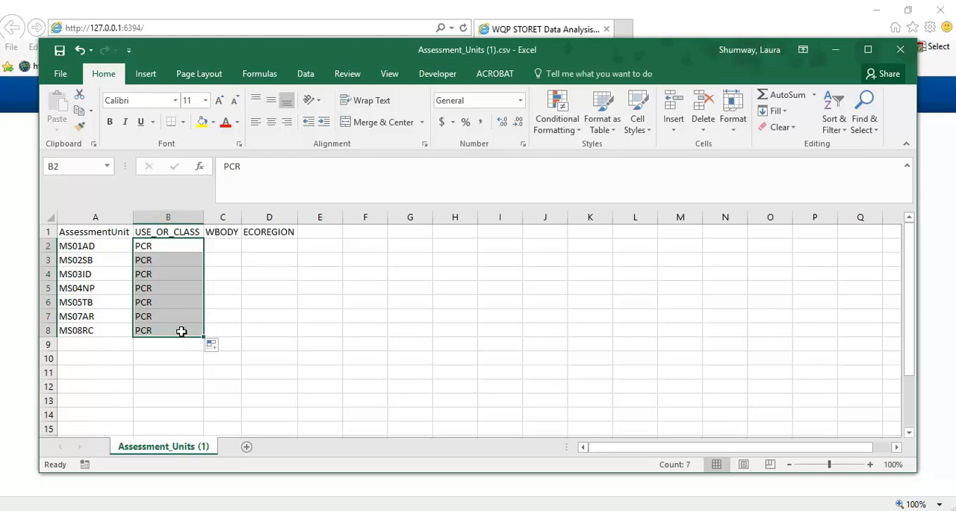
{"action": "left_click", "coordinate": [233, 304]}
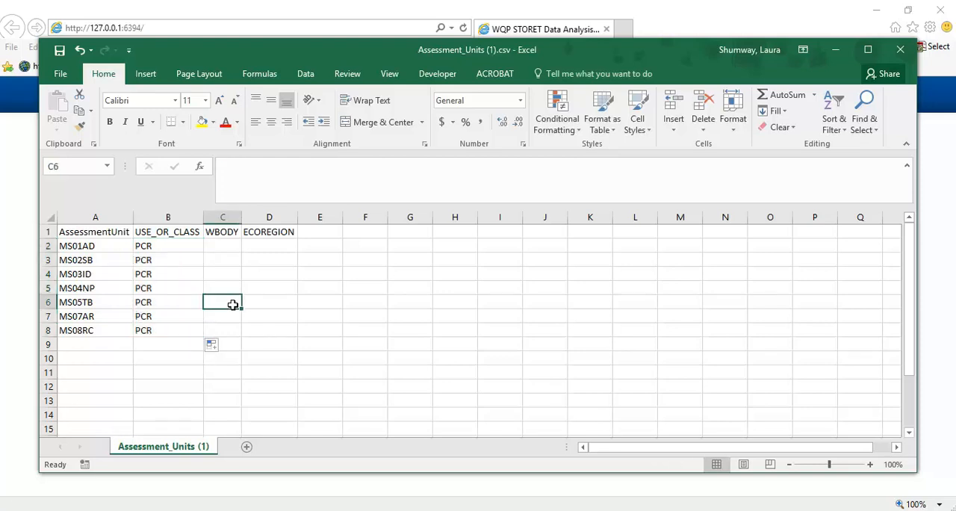
- Duplicate the assessment unit codes from A2:A8 into A9:A15, below the existing list
{"action": "left_click_drag", "start_coordinate": [97, 248], "coordinate": [102, 330]}
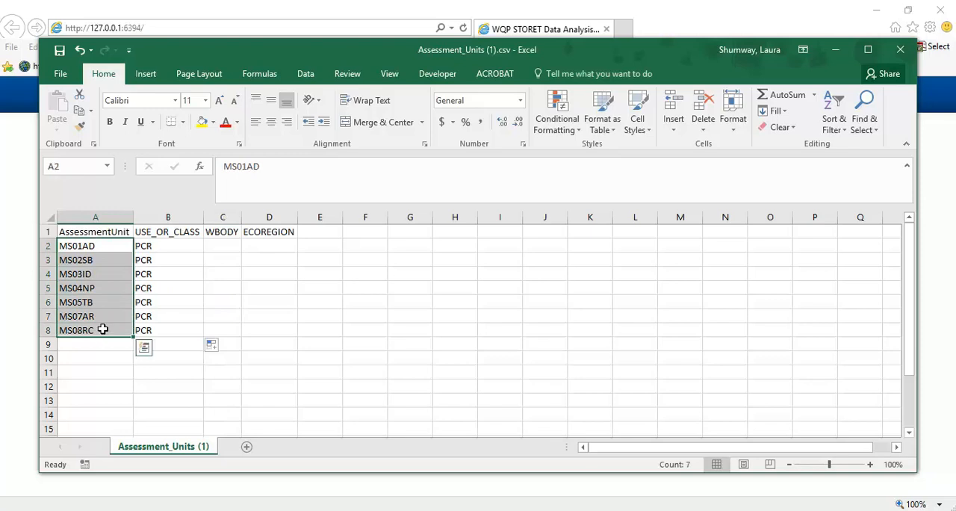
{"action": "key", "text": "ctrl+c"}
{"action": "left_click", "coordinate": [88, 347]}
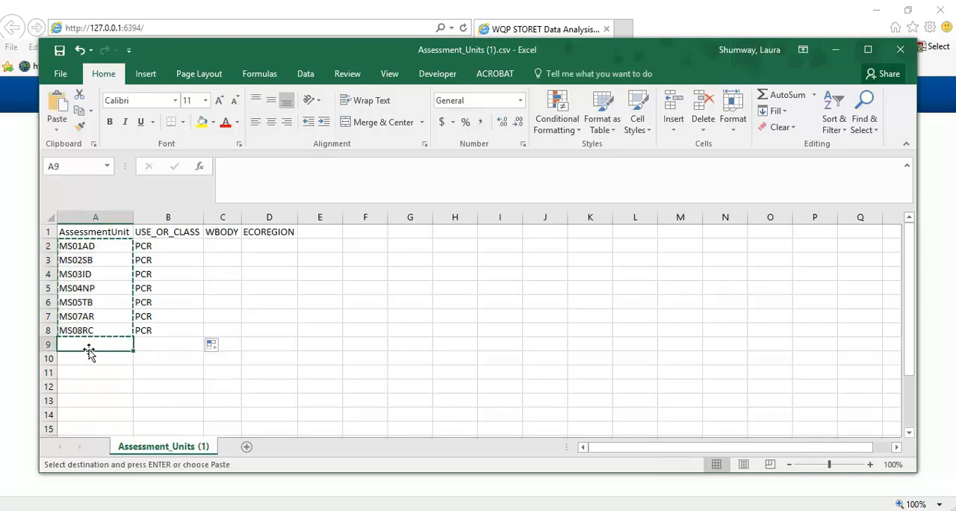
{"action": "key", "text": "ctrl+v"}
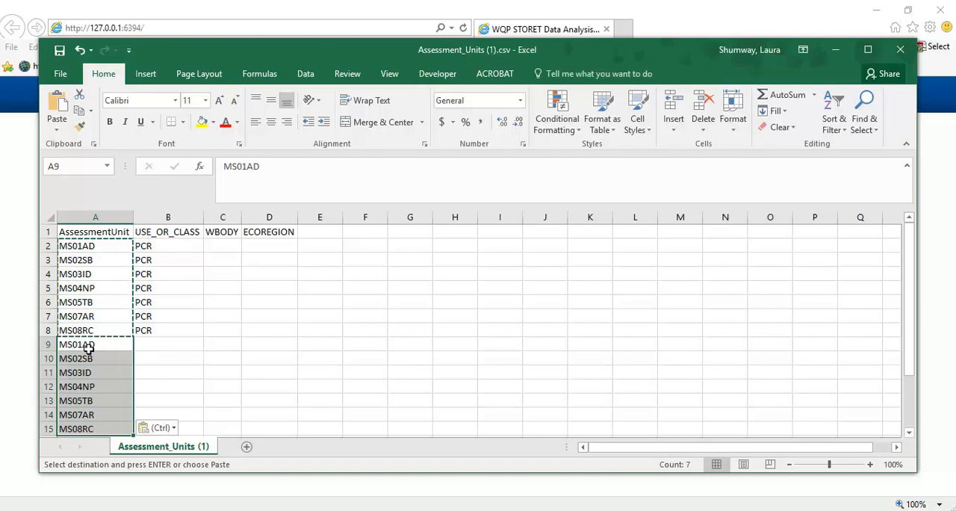
{"action": "left_click", "coordinate": [167, 344]}
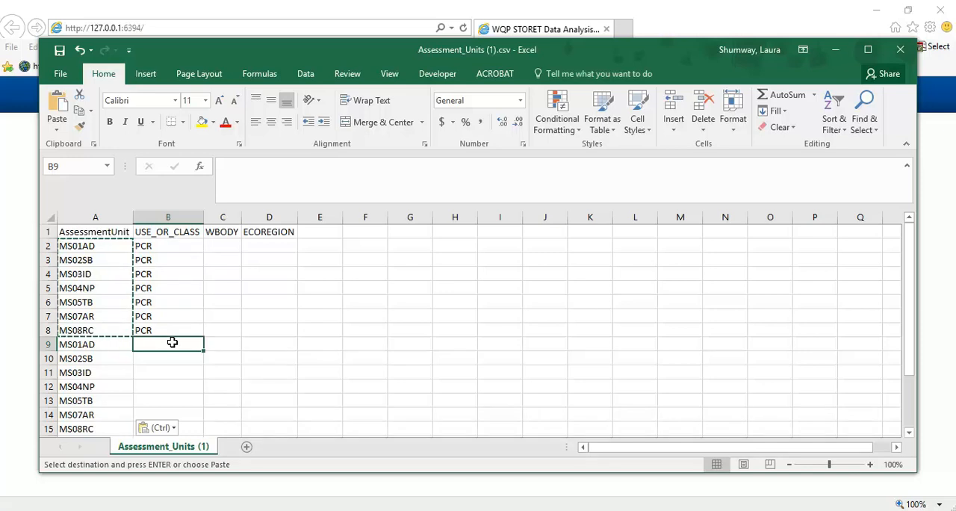
- Enter ALWW as the USE_OR_CLASS value in B9 and fill it down to B15 for the duplicated assessment units
{"action": "type", "text": "ALEE"}
{"action": "key", "text": "BackSpace"}
{"action": "key", "text": "BackSpace"}
{"action": "type", "text": "WW"}
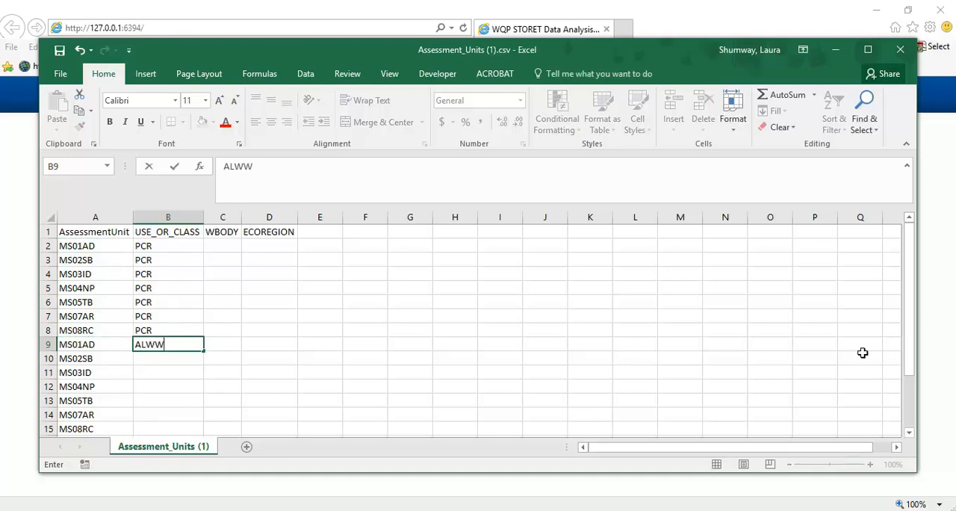
{"action": "left_click_drag", "start_coordinate": [913, 353], "coordinate": [912, 369]}
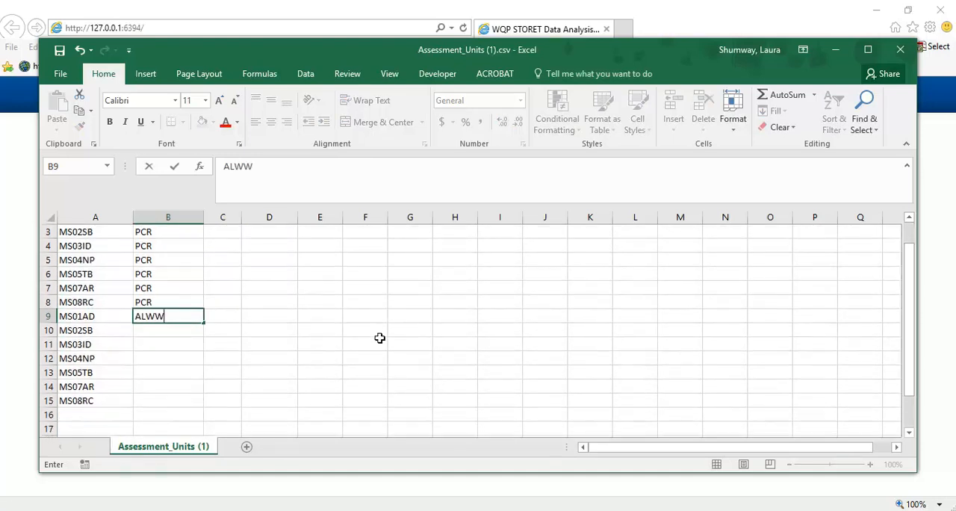
{"action": "left_click", "coordinate": [204, 324]}
{"action": "left_click_drag", "start_coordinate": [205, 323], "coordinate": [200, 406]}
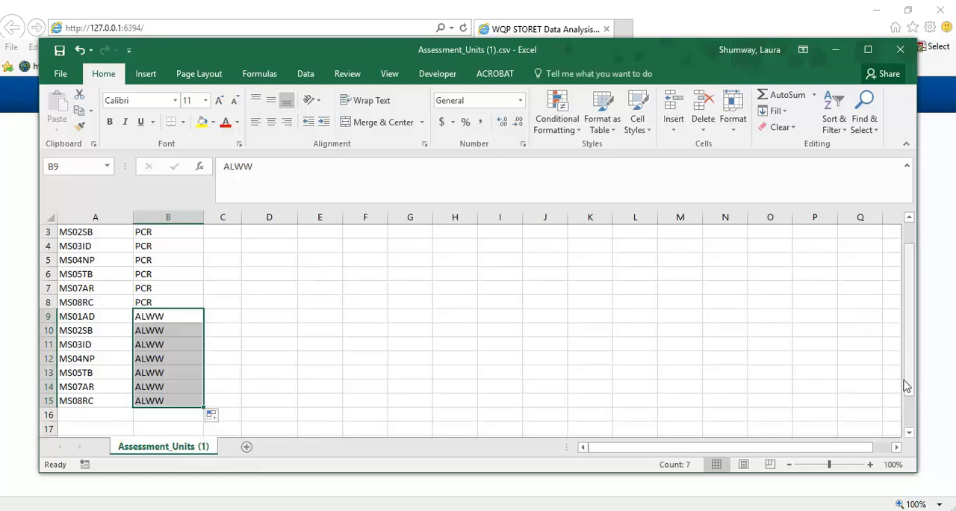
- Copy the assessment unit code MS07AR into A16 and enter AG as its USE_OR_CLASS value in B16
{"action": "left_click_drag", "start_coordinate": [909, 369], "coordinate": [911, 372]}
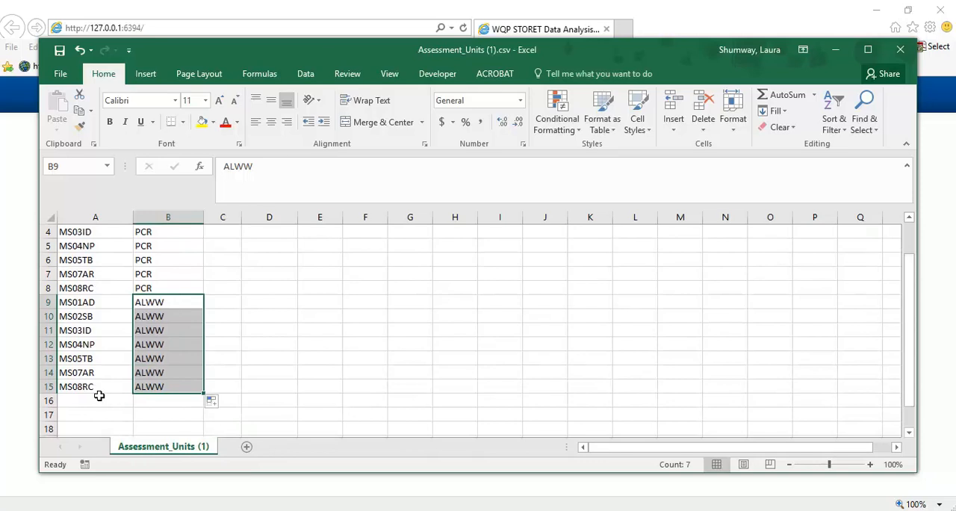
{"action": "left_click", "coordinate": [87, 369]}
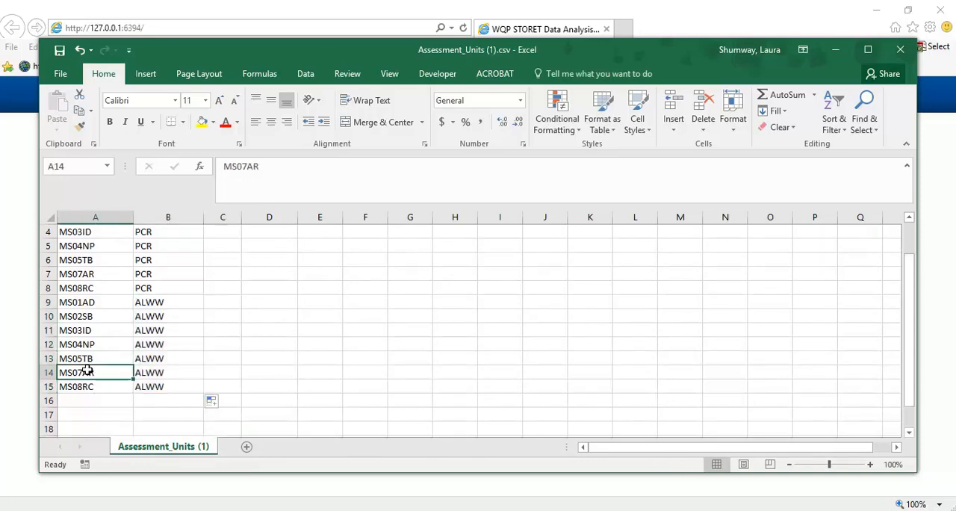
{"action": "key", "text": "ctrl+c"}
{"action": "left_click", "coordinate": [80, 402]}
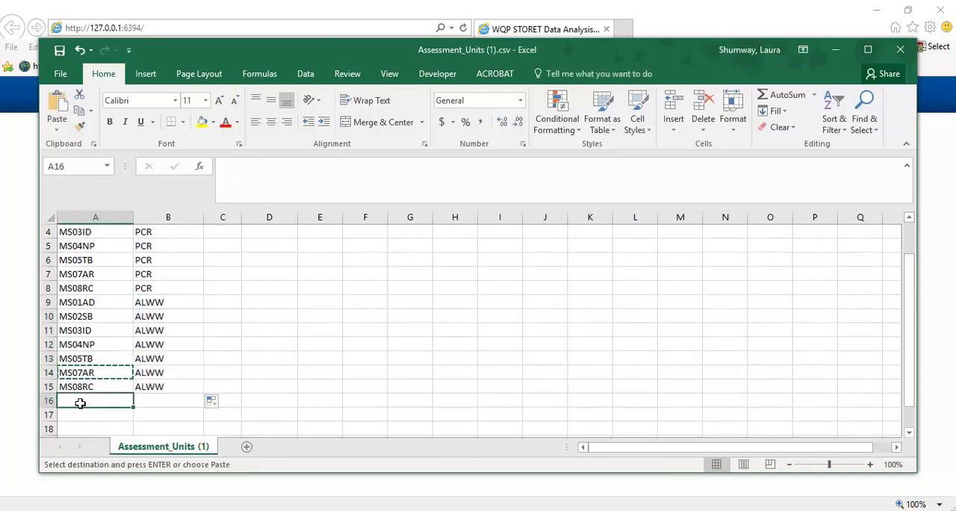
{"action": "key", "text": "ctrl+v"}
{"action": "left_click", "coordinate": [160, 401]}
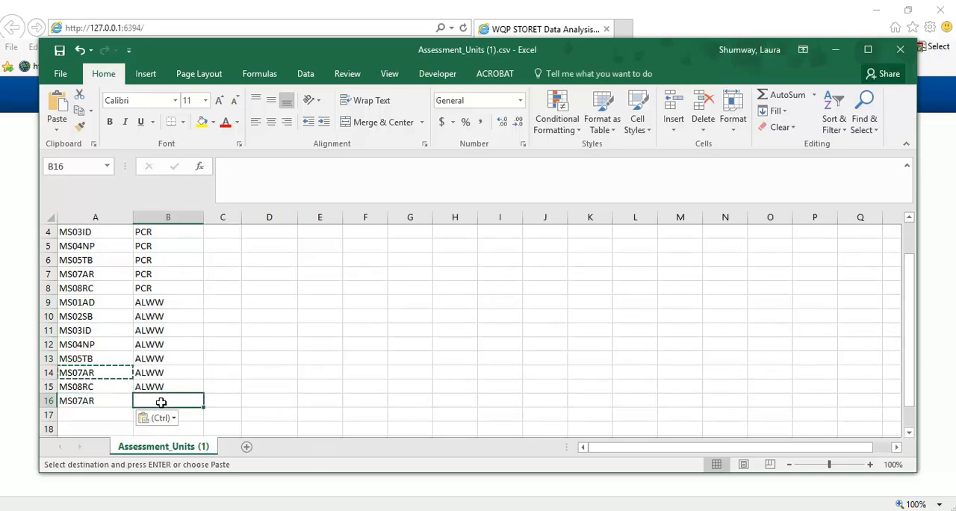
{"action": "type", "text": "AG"}
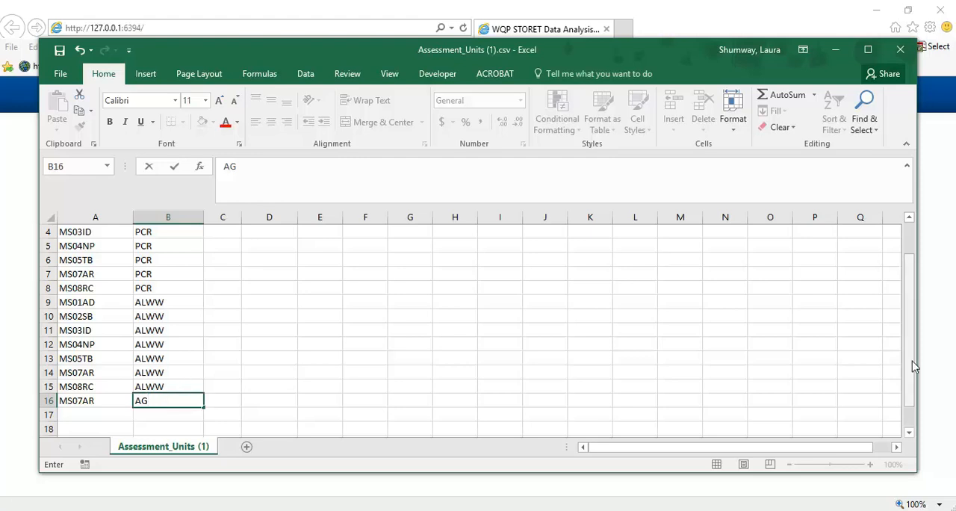
- Enter Lake as the WBODY value in C2 and River in C3, filling River down to C8
{"action": "left_click_drag", "start_coordinate": [912, 361], "coordinate": [912, 329]}
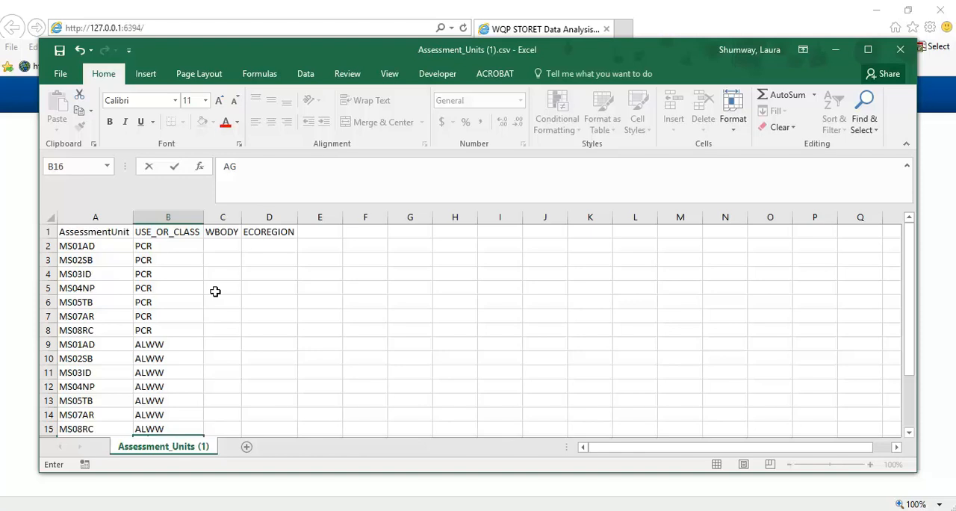
{"action": "left_click", "coordinate": [86, 246]}
{"action": "left_click", "coordinate": [216, 246]}
{"action": "type", "text": "Lake"}
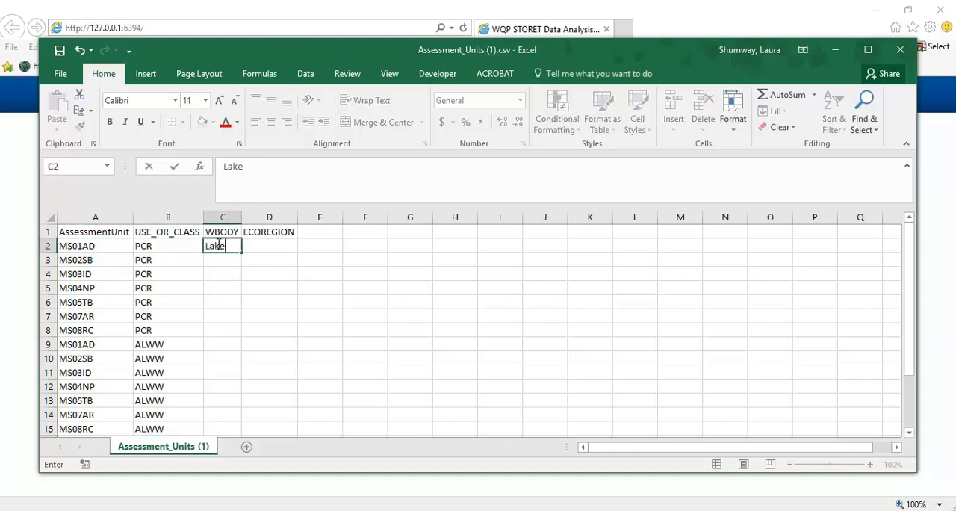
{"action": "left_click", "coordinate": [217, 259]}
{"action": "type", "text": "River"}
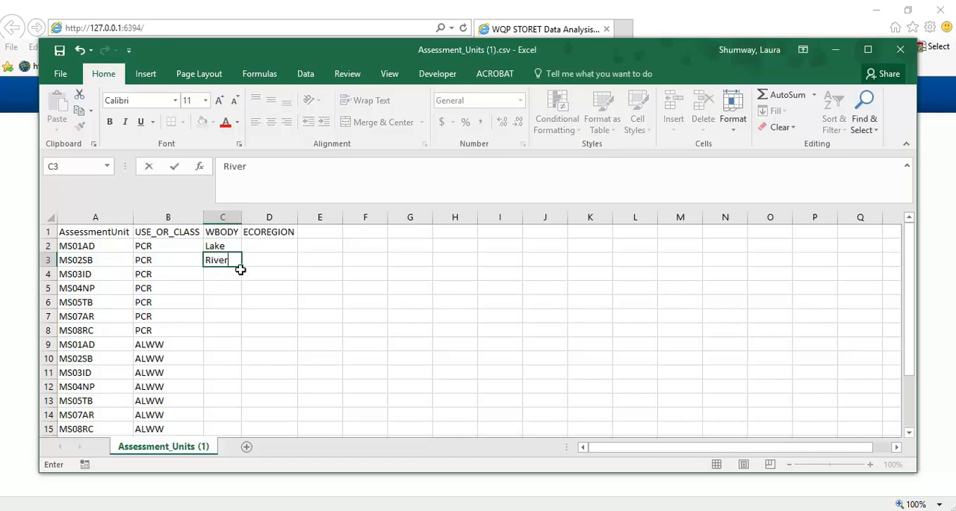
{"action": "left_click_drag", "start_coordinate": [242, 266], "coordinate": [249, 333]}
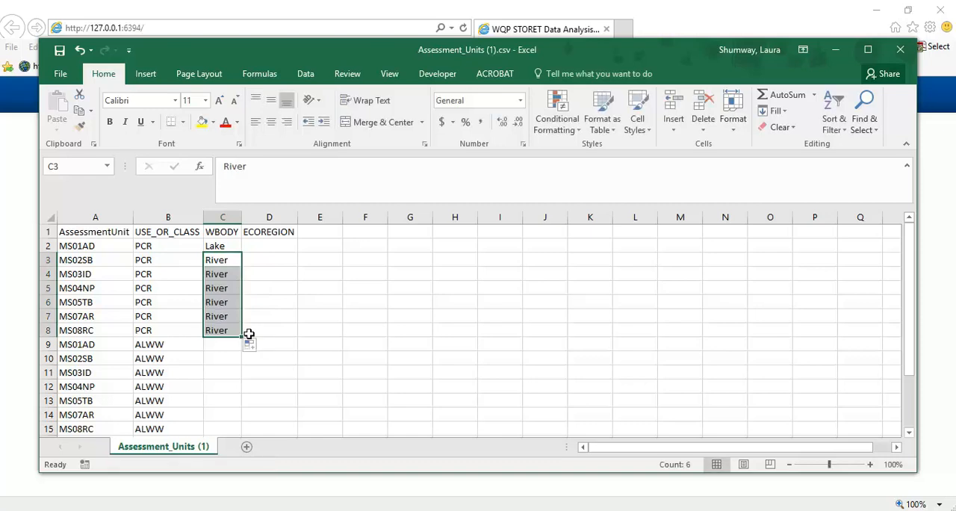
- Clear the contents of the WBODY cells C2:C9
{"action": "left_click", "coordinate": [225, 247]}
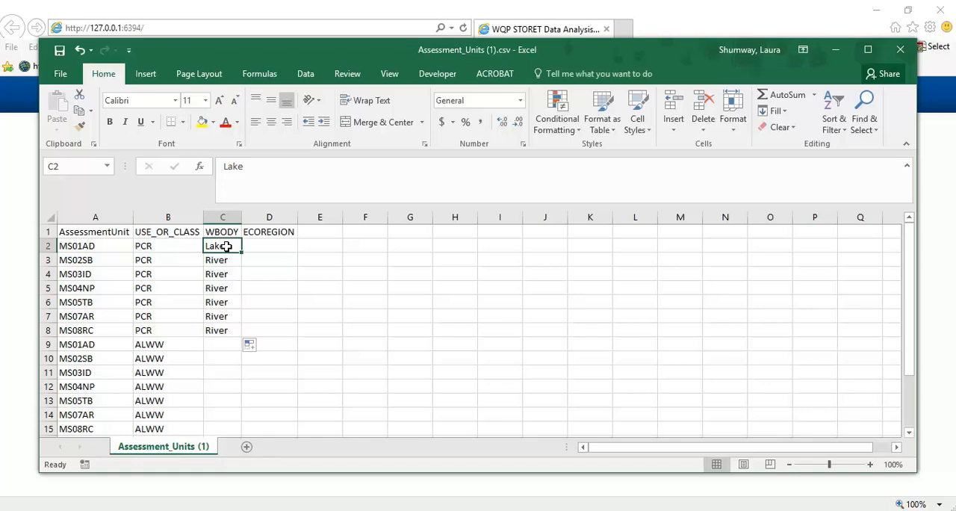
{"action": "left_click_drag", "start_coordinate": [226, 246], "coordinate": [225, 337]}
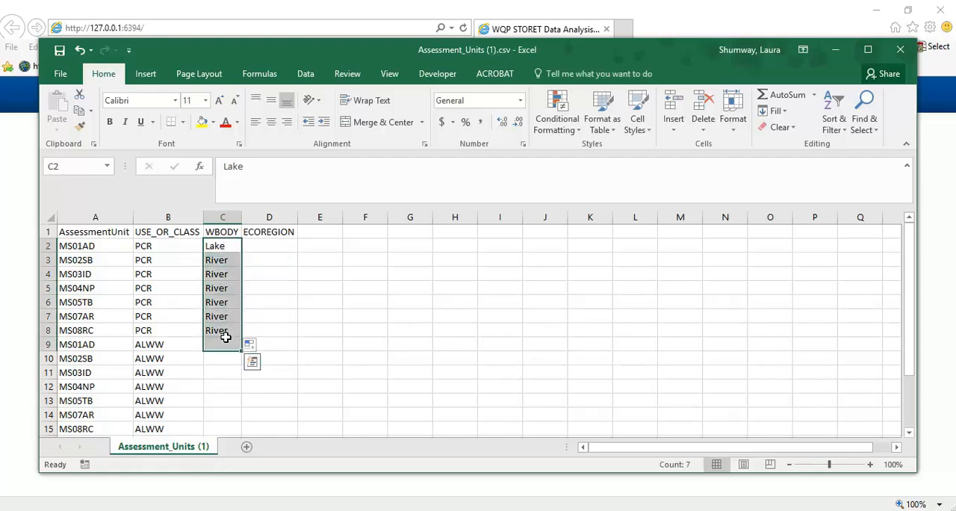
{"action": "right_click", "coordinate": [225, 337]}
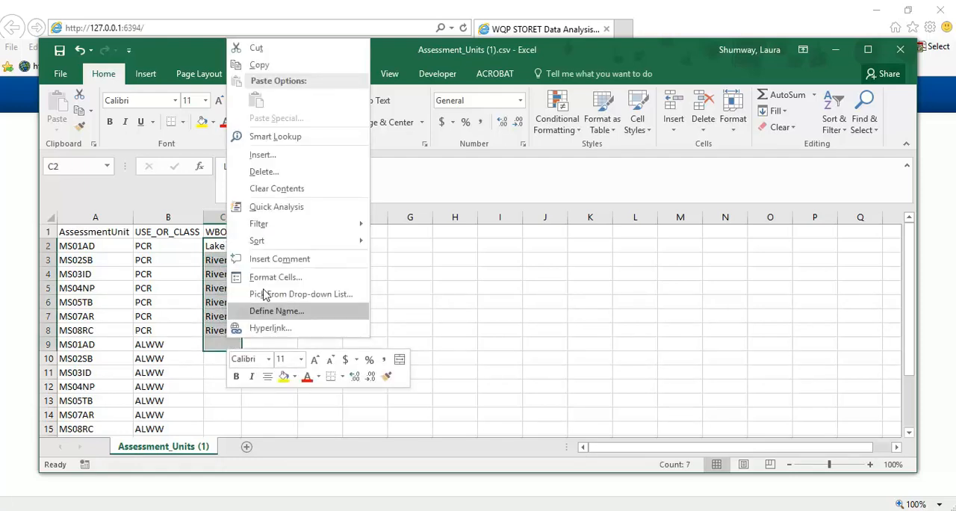
{"action": "left_click", "coordinate": [296, 189]}
{"action": "left_click", "coordinate": [272, 240]}
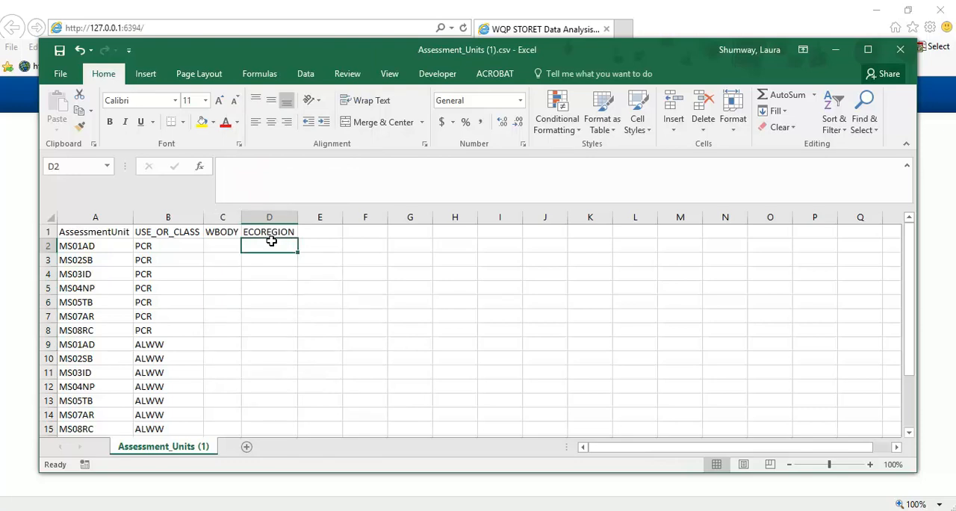
{"action": "left_click", "coordinate": [105, 248]}
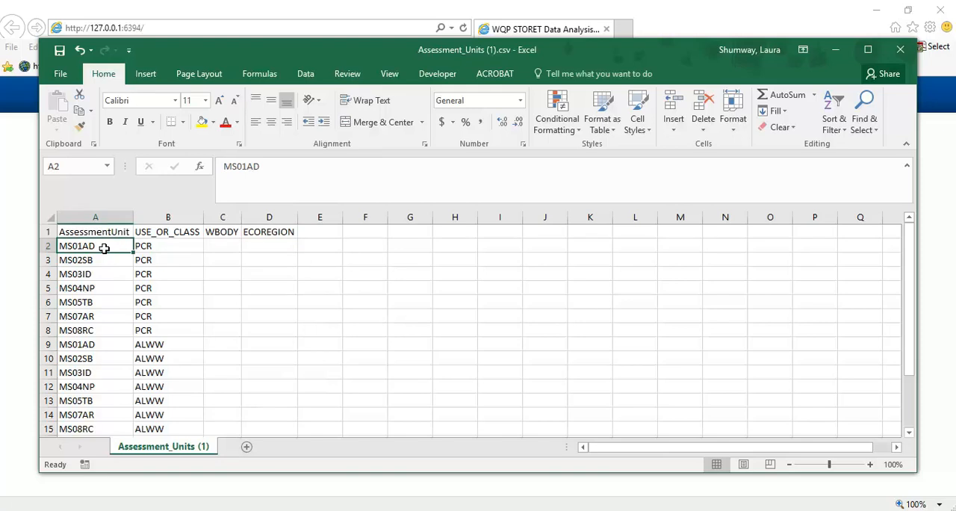
{"action": "left_click", "coordinate": [104, 260]}
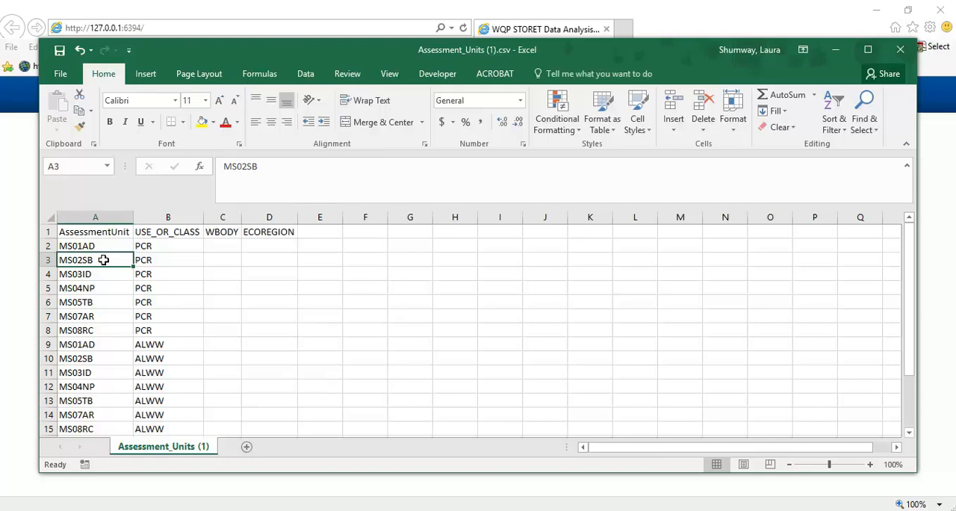
{"action": "left_click", "coordinate": [187, 246]}
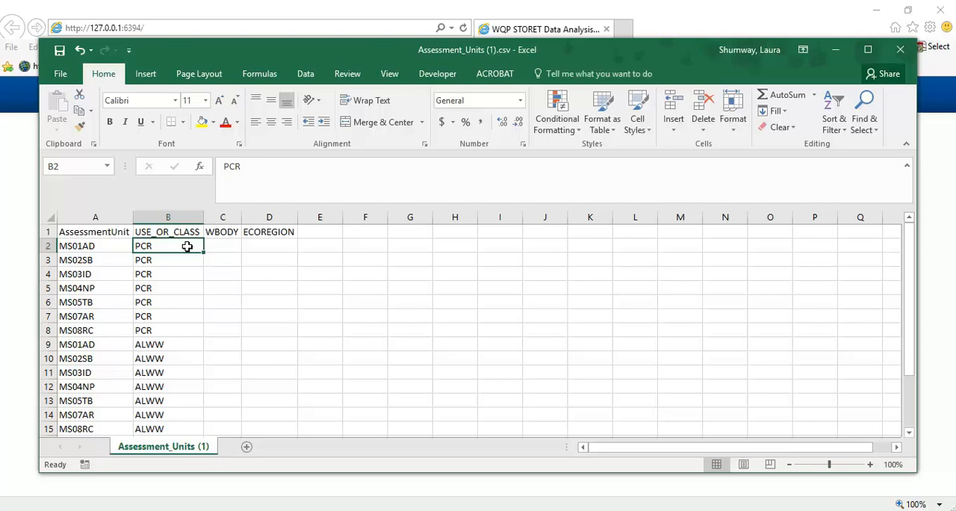
{"action": "left_click", "coordinate": [179, 343]}
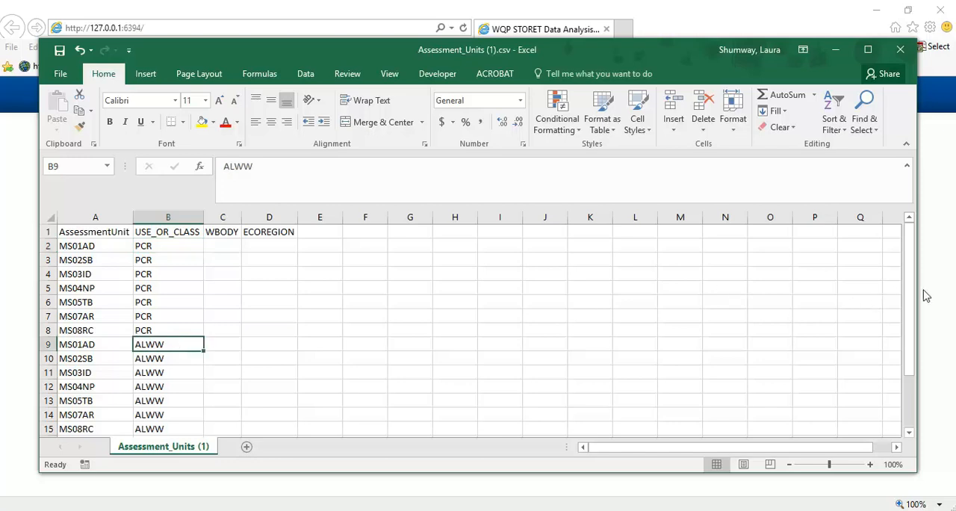
{"action": "left_click_drag", "start_coordinate": [909, 295], "coordinate": [909, 257]}
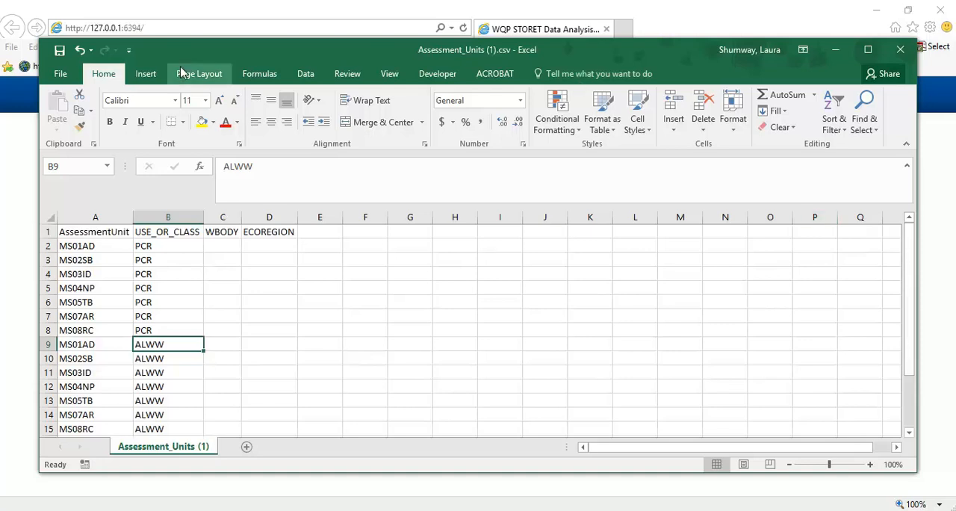
- Start saving a copy of the workbook and go to the Video recording folder inside WQPDataDiscoveryDesktopToolv1.1_Final_w_DAT
{"action": "left_click", "coordinate": [59, 74]}
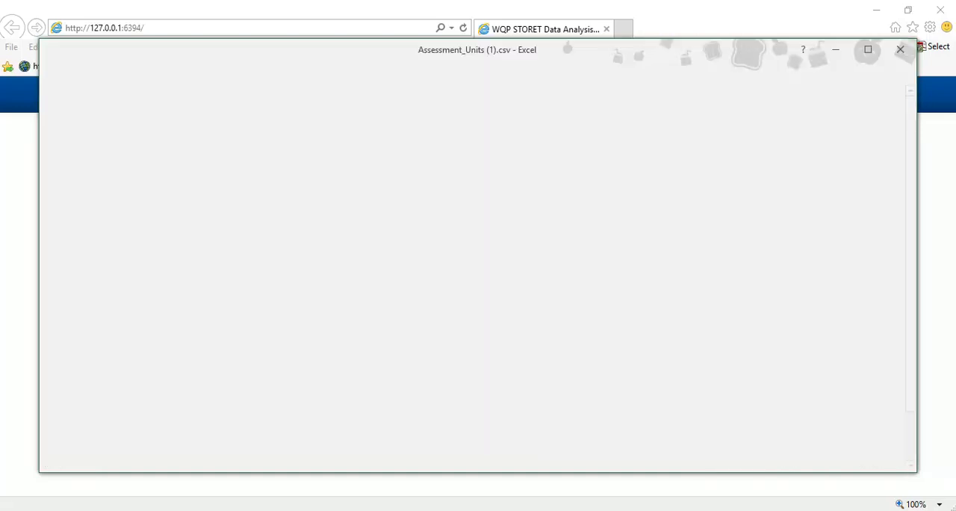
{"action": "left_click", "coordinate": [69, 217]}
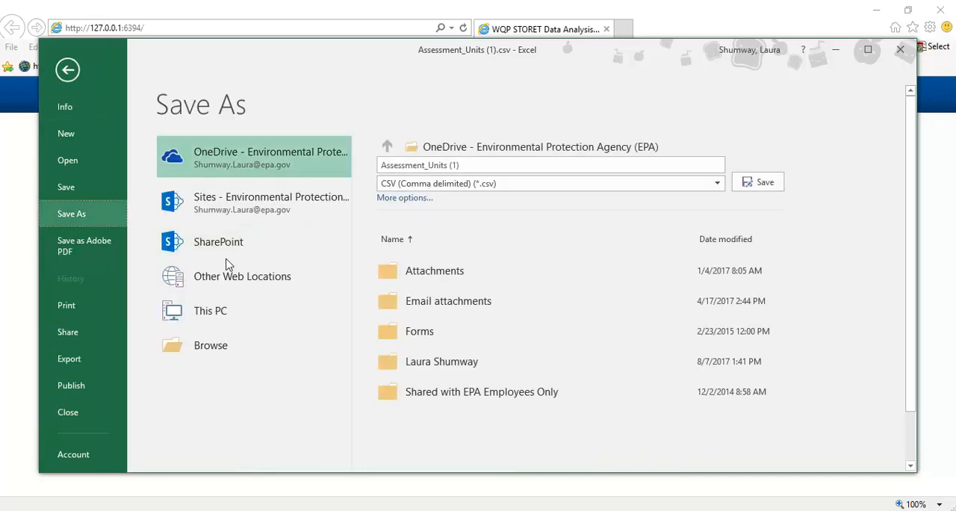
{"action": "left_click", "coordinate": [213, 348]}
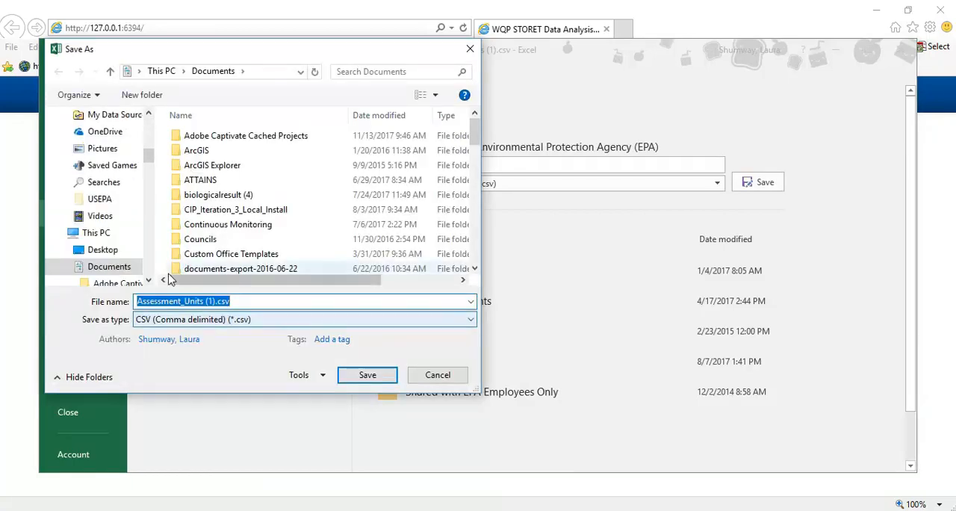
{"action": "left_click_drag", "start_coordinate": [146, 165], "coordinate": [157, 279]}
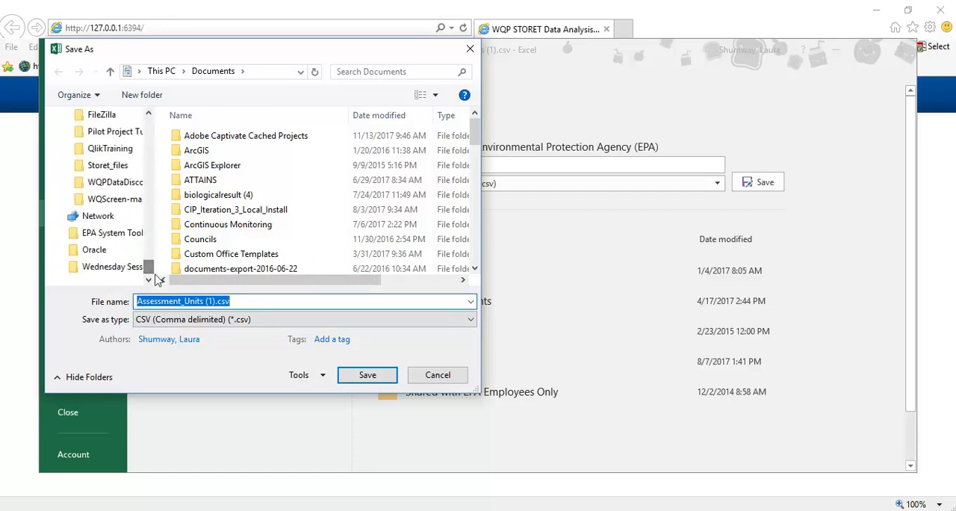
{"action": "left_click", "coordinate": [118, 183]}
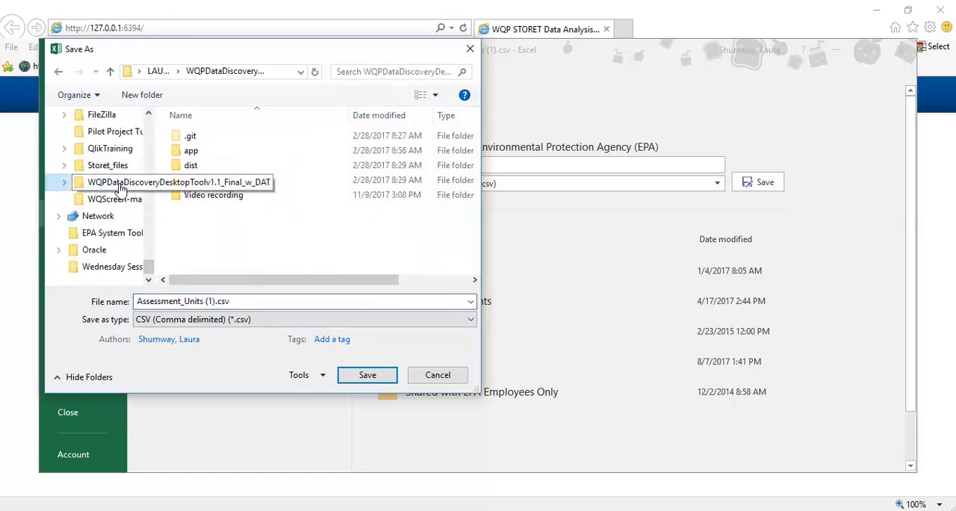
{"action": "left_click", "coordinate": [232, 199]}
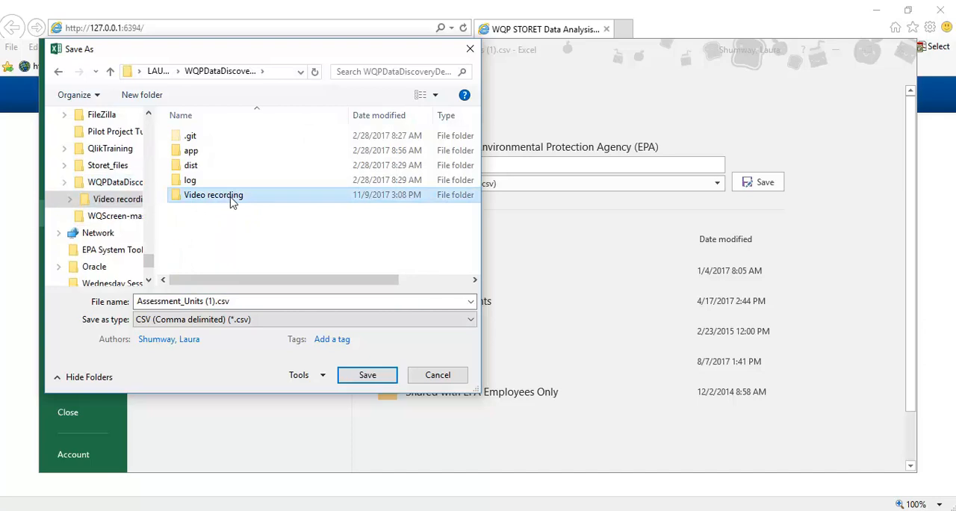
{"action": "double_click", "coordinate": [232, 199]}
- Remove the (1) from the file name, save the copy as Assessment_Units .csv in CSV format, and close the workbook
{"action": "left_click", "coordinate": [217, 301]}
{"action": "left_click", "coordinate": [217, 301]}
{"action": "key", "text": "BackSpace"}
{"action": "key", "text": "BackSpace"}
{"action": "key", "text": "BackSpace"}
{"action": "key", "text": "Return"}
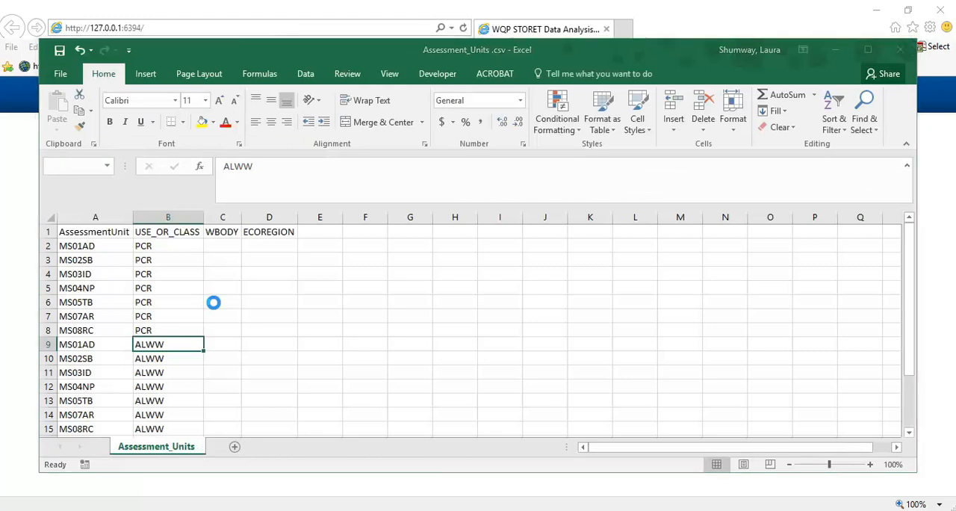
{"action": "left_click", "coordinate": [423, 307]}
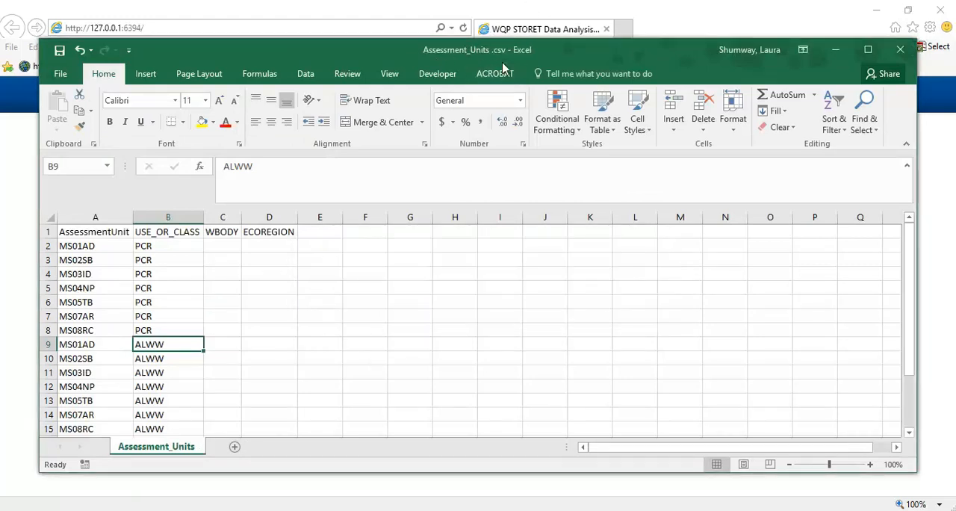
{"action": "left_click", "coordinate": [900, 49]}
{"action": "left_click", "coordinate": [476, 279]}
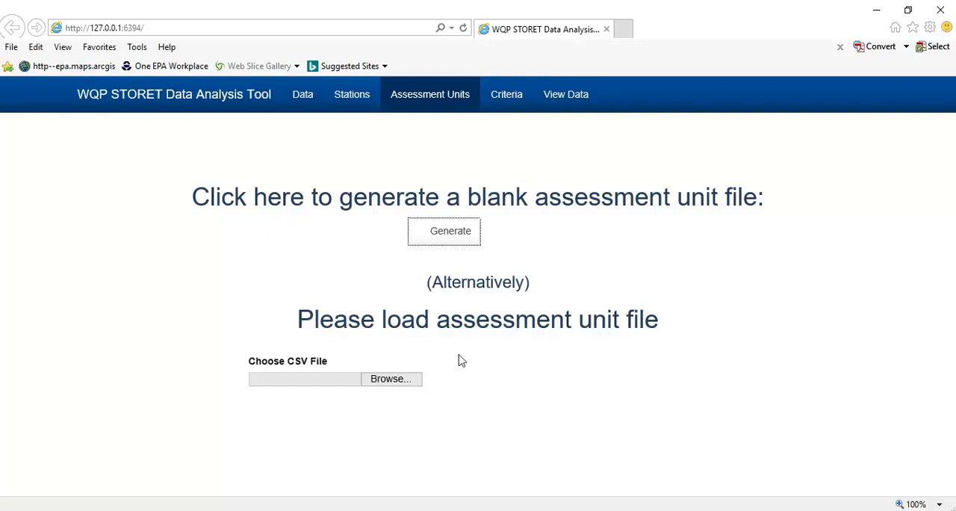
- Load the newly saved Assessment_Units .csv into the WQP STORET Data Analysis Tool and check both pages of the imported table
{"action": "left_click", "coordinate": [386, 383]}
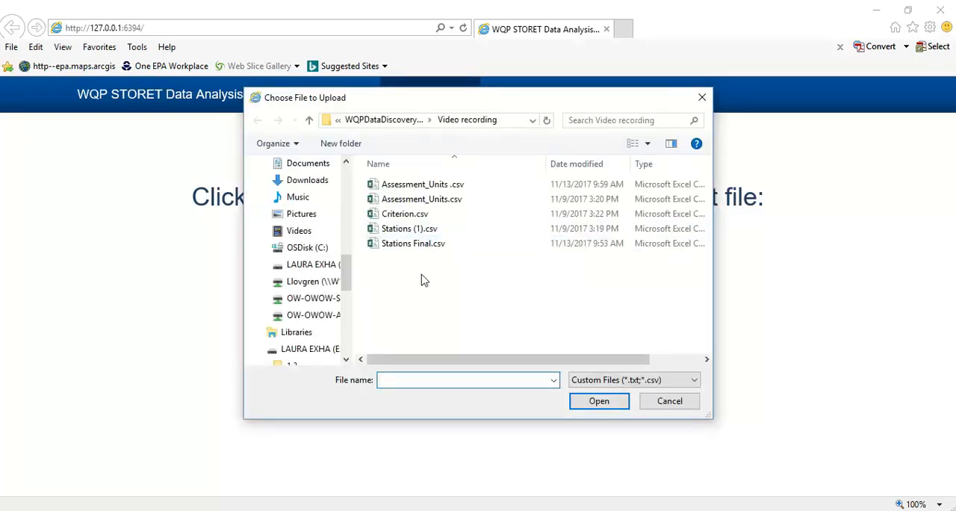
{"action": "left_click", "coordinate": [483, 192]}
{"action": "left_click", "coordinate": [599, 401]}
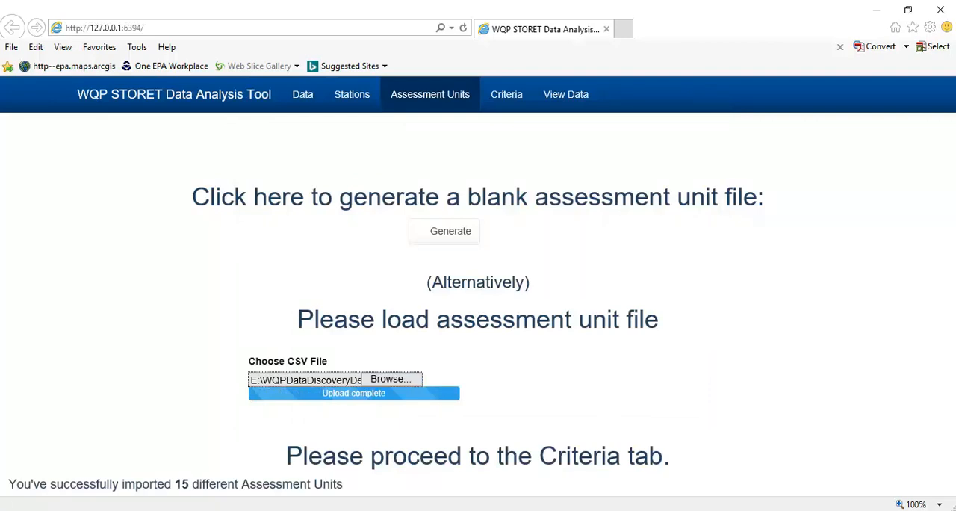
{"action": "scroll", "coordinate": [478, 286], "scroll_direction": "down", "scroll_amount": 5}
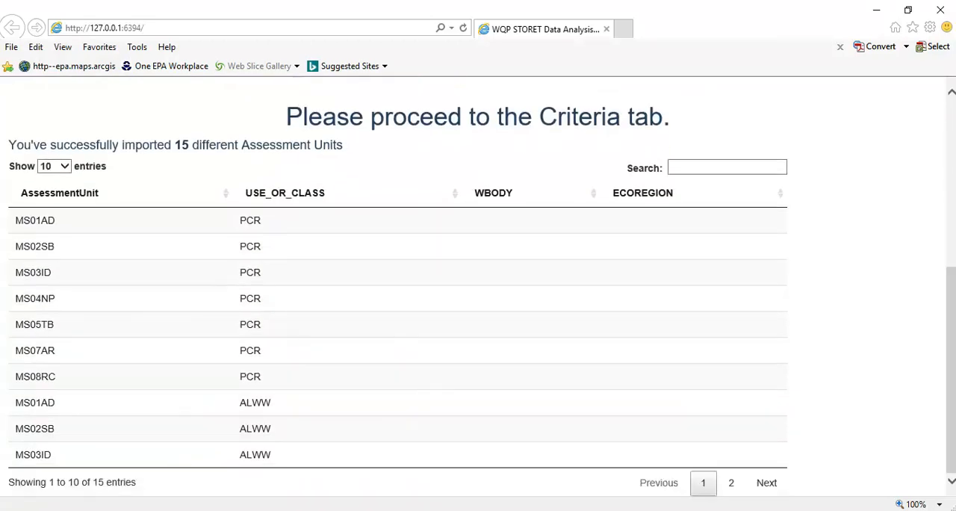
{"action": "left_click", "coordinate": [732, 483]}
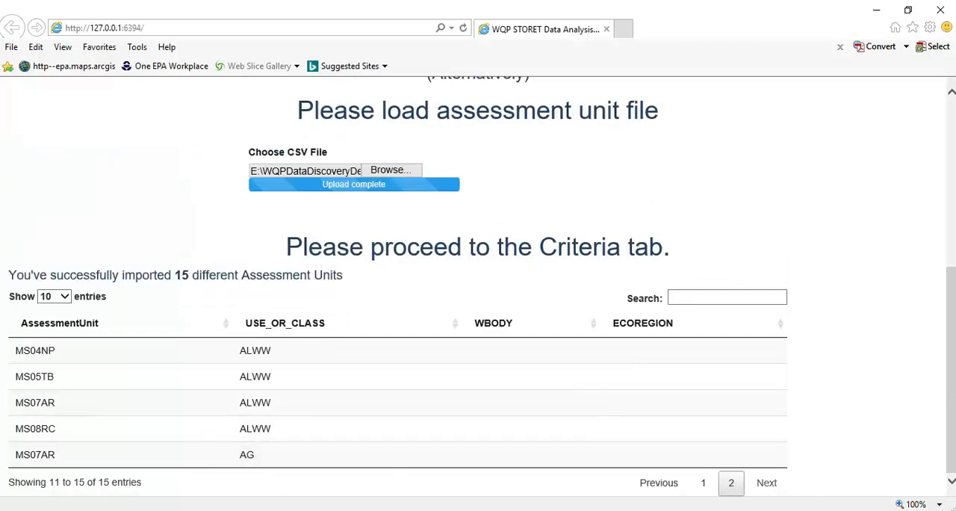
{"action": "left_click_drag", "start_coordinate": [946, 341], "coordinate": [944, 170]}
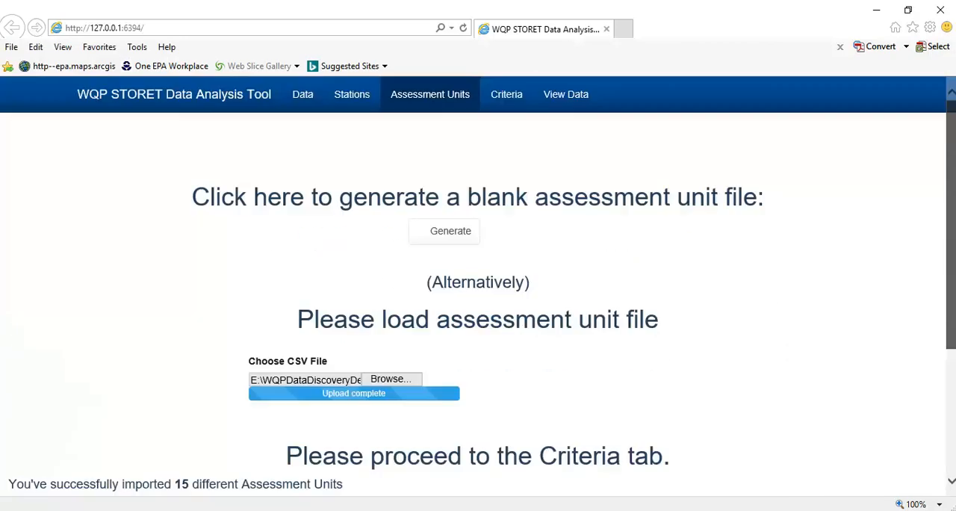
- Generate a blank criteria file in the WQP STORET Data Analysis Tool and open Criterion.csv in Excel
{"action": "left_click", "coordinate": [506, 95]}
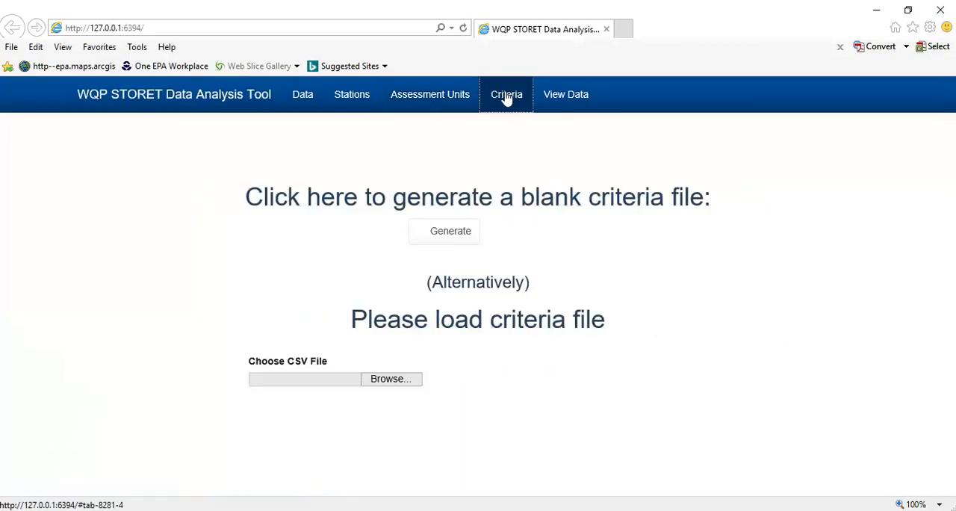
{"action": "left_click", "coordinate": [458, 237]}
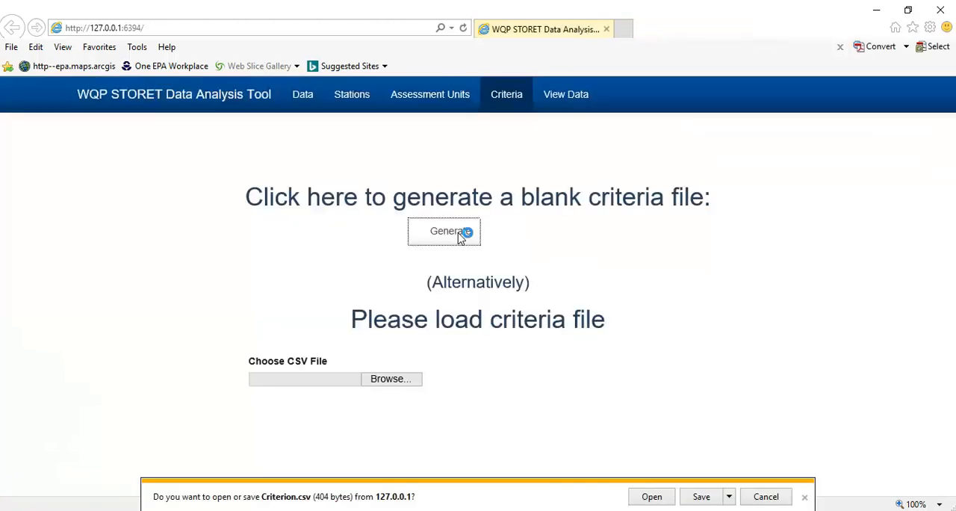
{"action": "left_click", "coordinate": [646, 501]}
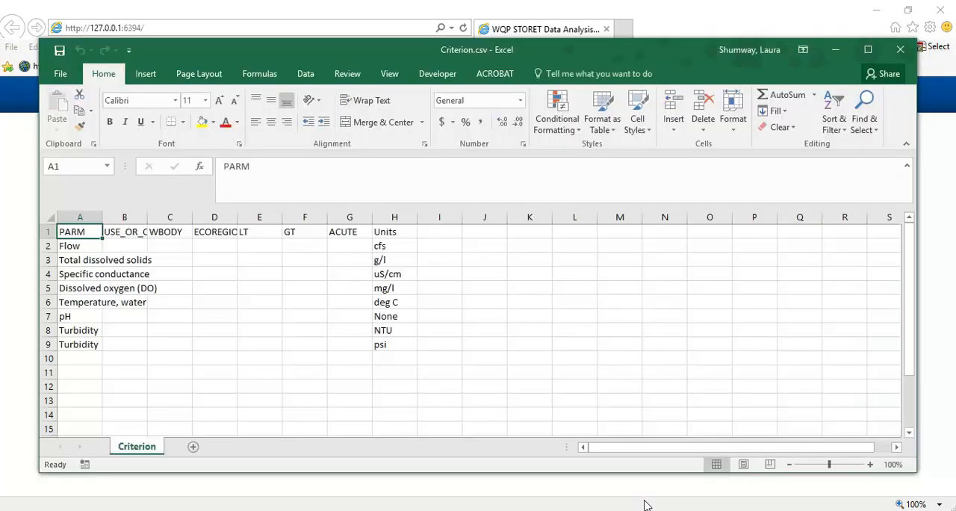
- Fit all column widths of the Criterion sheet to their contents
{"action": "left_click", "coordinate": [50, 217]}
{"action": "double_click", "coordinate": [105, 216]}
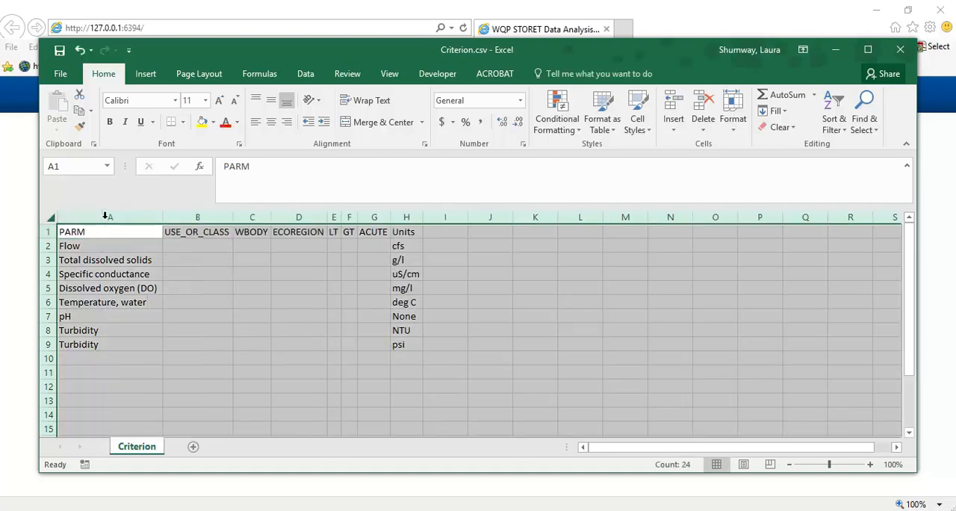
{"action": "left_click", "coordinate": [134, 377]}
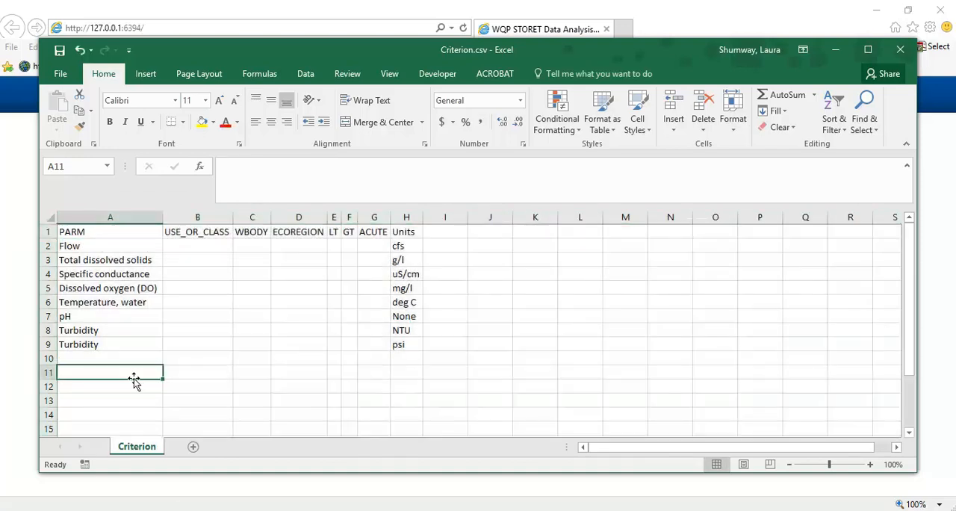
- Compare the units of the two Turbidity rows and review the parameter list and the empty USE_OR_CLASS column
{"action": "left_click", "coordinate": [137, 336]}
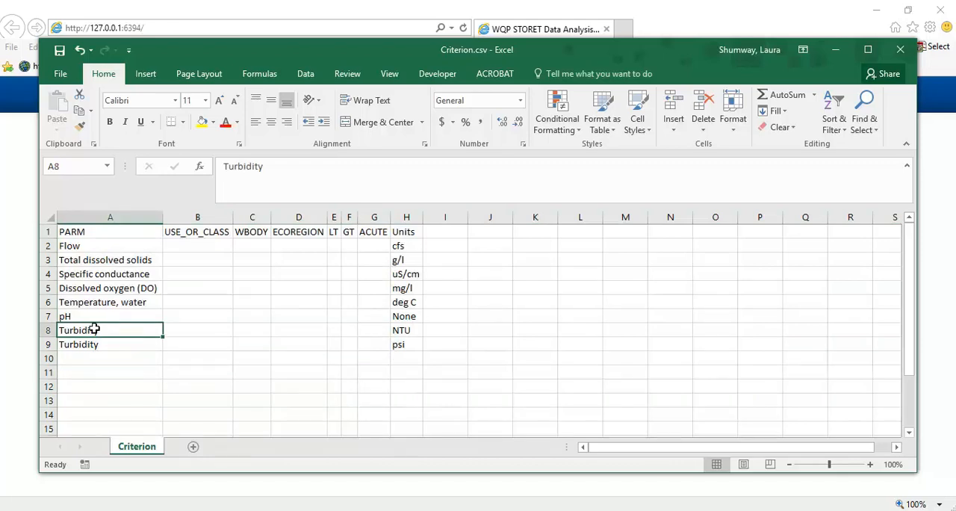
{"action": "left_click", "coordinate": [406, 333]}
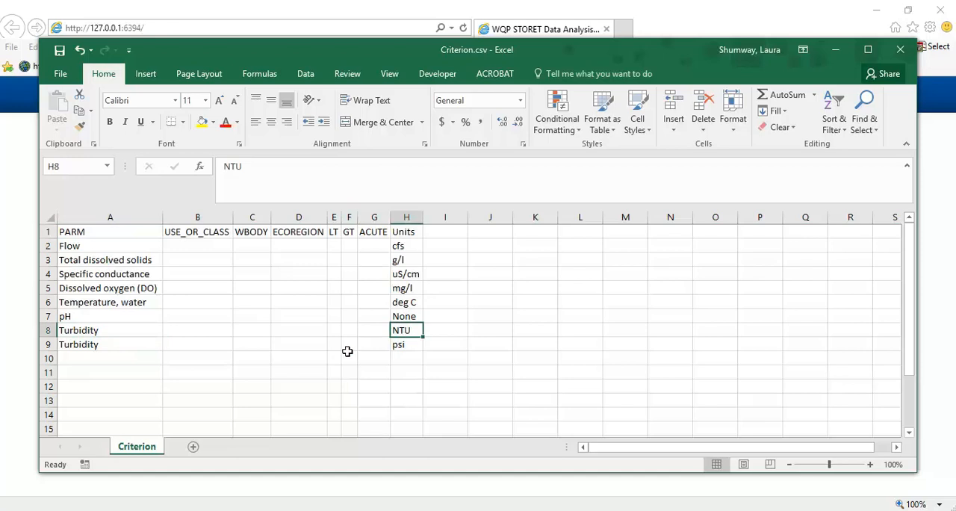
{"action": "left_click", "coordinate": [404, 345]}
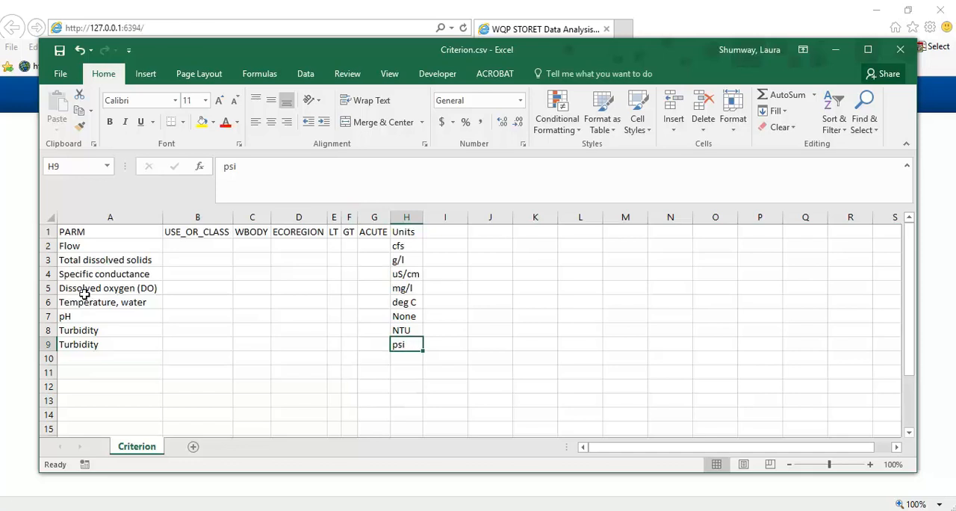
{"action": "left_click", "coordinate": [138, 276]}
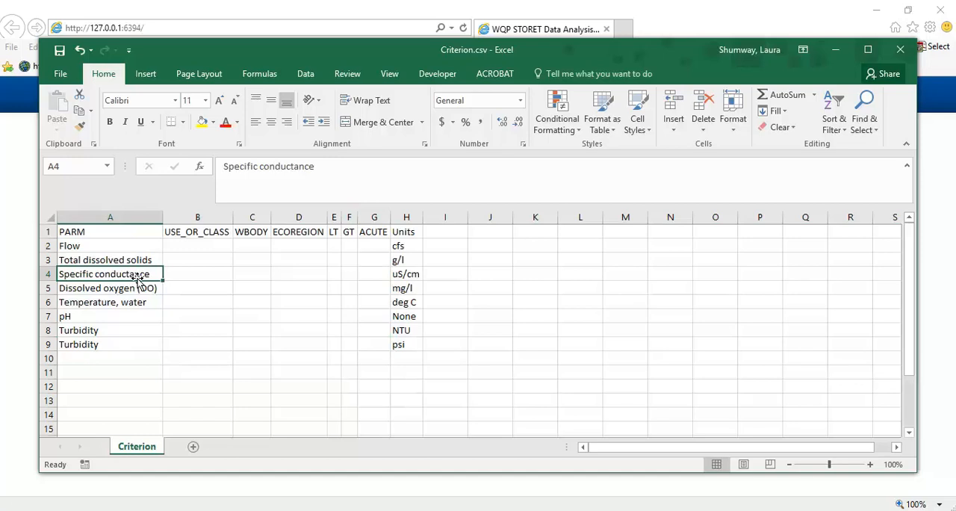
{"action": "left_click", "coordinate": [187, 247]}
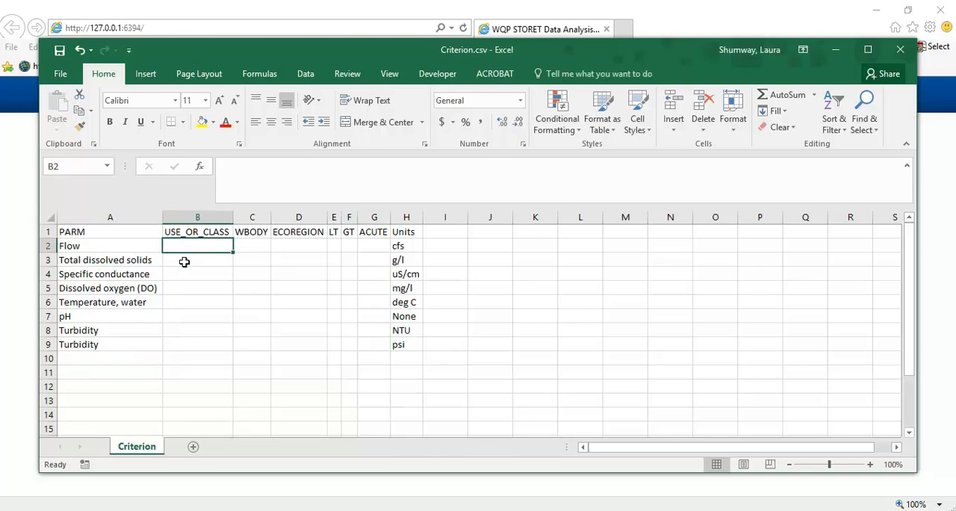
- Add filters to the header row and sort the PARM column from A to Z
{"action": "left_click", "coordinate": [43, 233]}
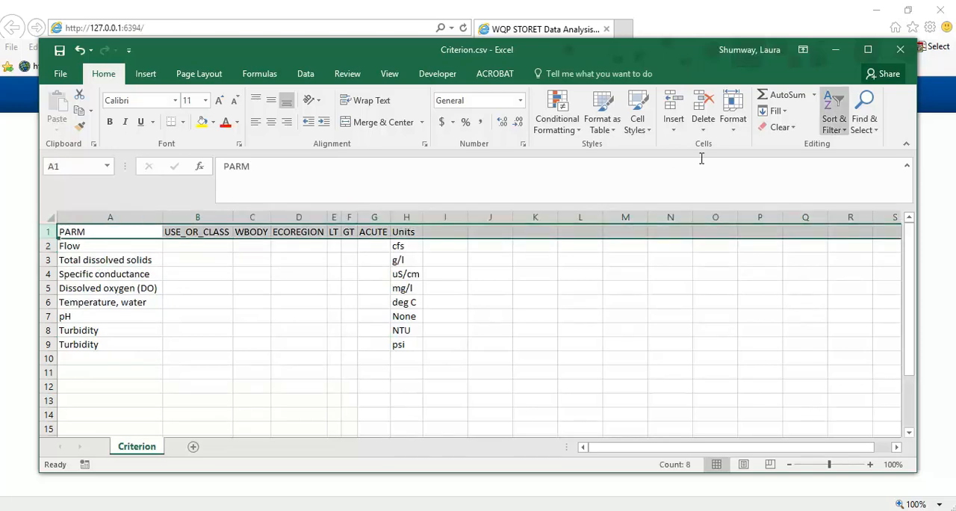
{"action": "left_click", "coordinate": [837, 123]}
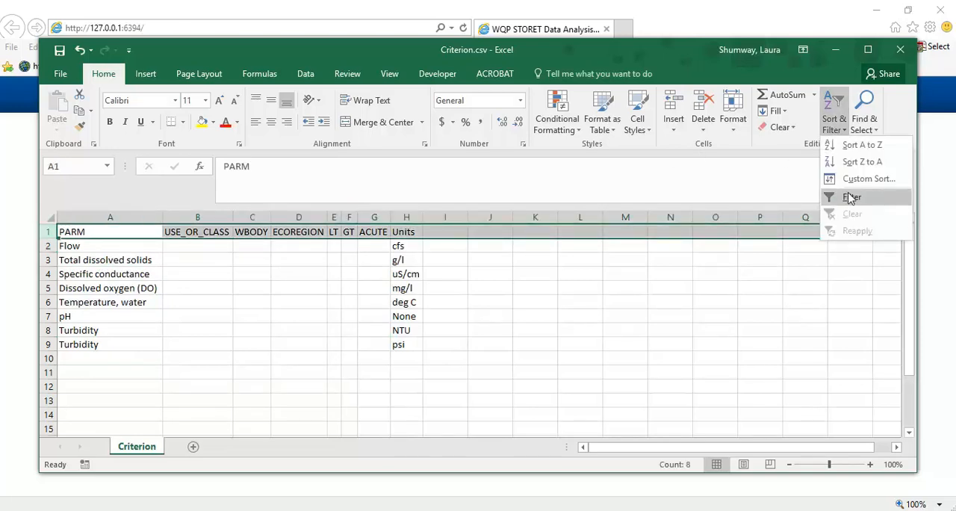
{"action": "left_click", "coordinate": [851, 197]}
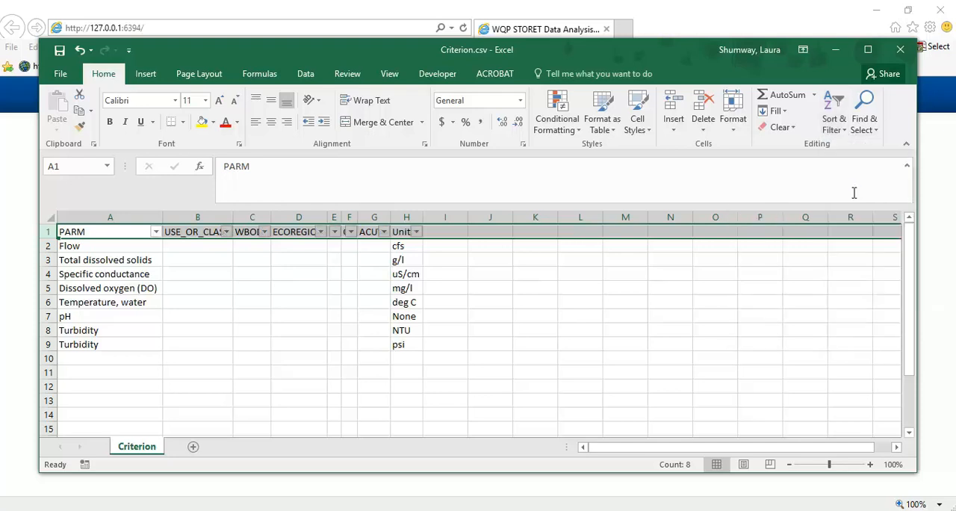
{"action": "left_click", "coordinate": [155, 231]}
{"action": "left_click", "coordinate": [188, 234]}
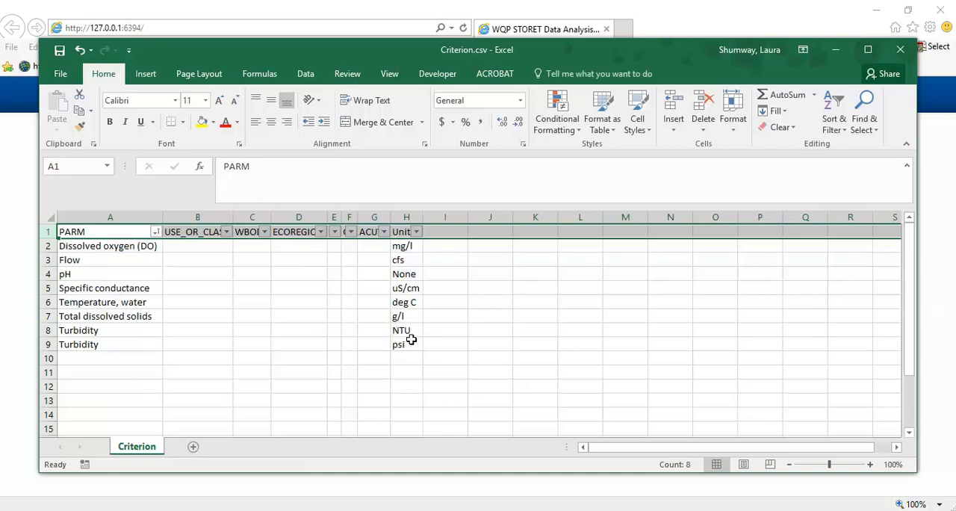
{"action": "left_click", "coordinate": [231, 348]}
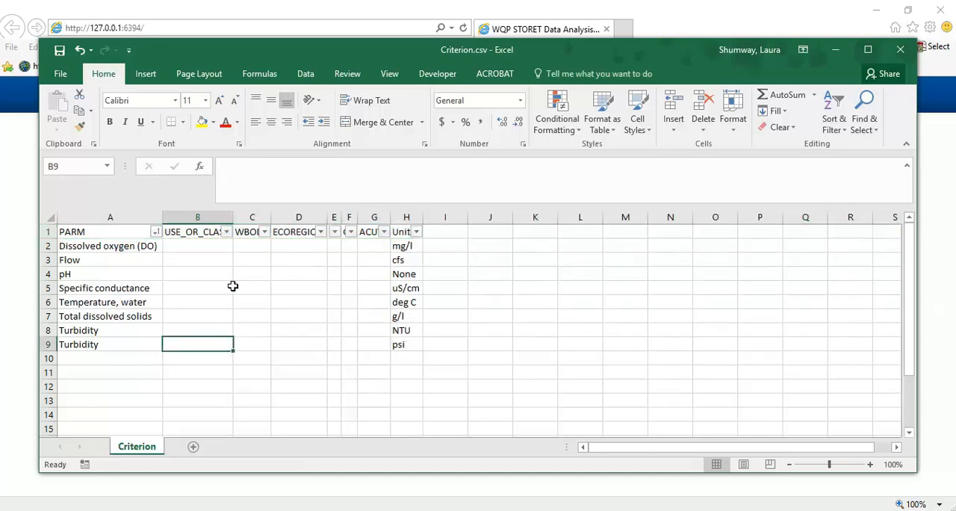
- Enter ALWW as USE_OR_CLASS for dissolved oxygen, flow, pH, specific conductance and water temperature in B2:B6
{"action": "left_click", "coordinate": [217, 249]}
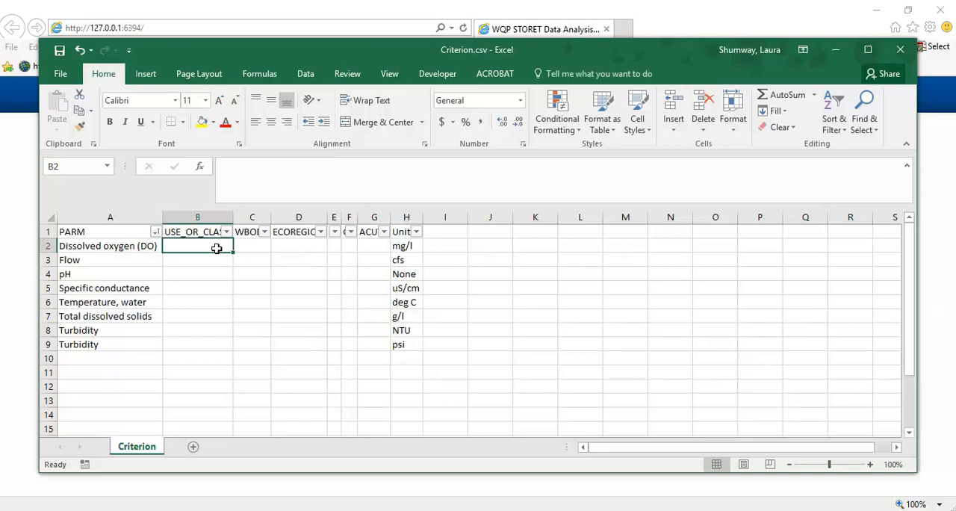
{"action": "type", "text": "ALWW"}
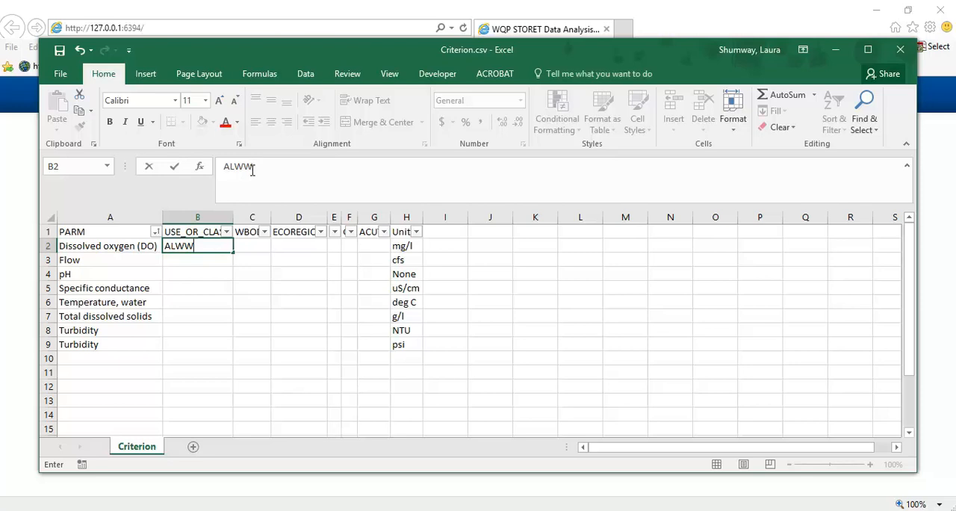
{"action": "left_click", "coordinate": [183, 260]}
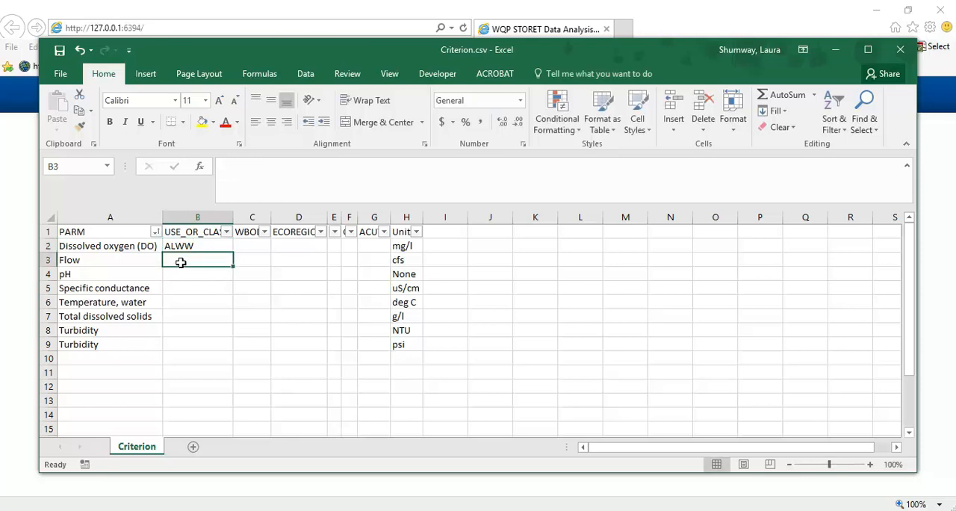
{"action": "type", "text": "ALWW"}
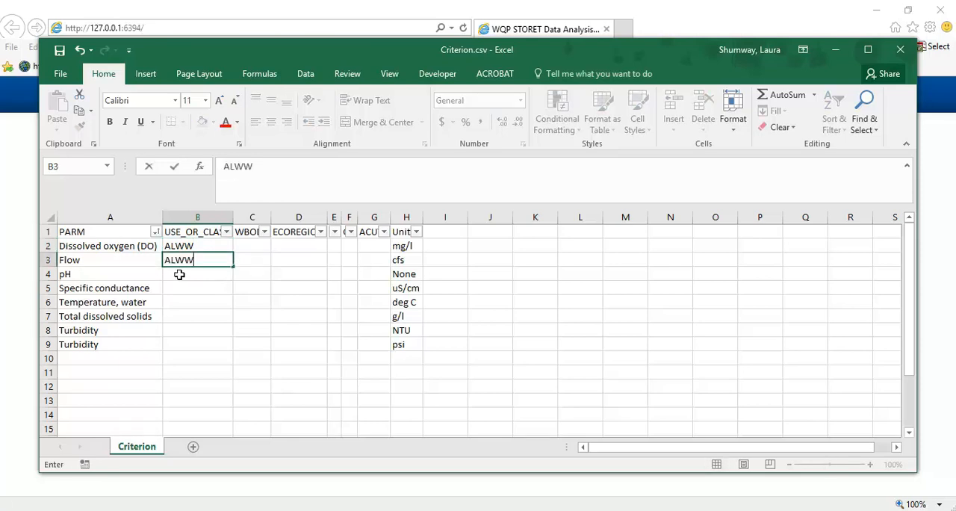
{"action": "left_click", "coordinate": [179, 274]}
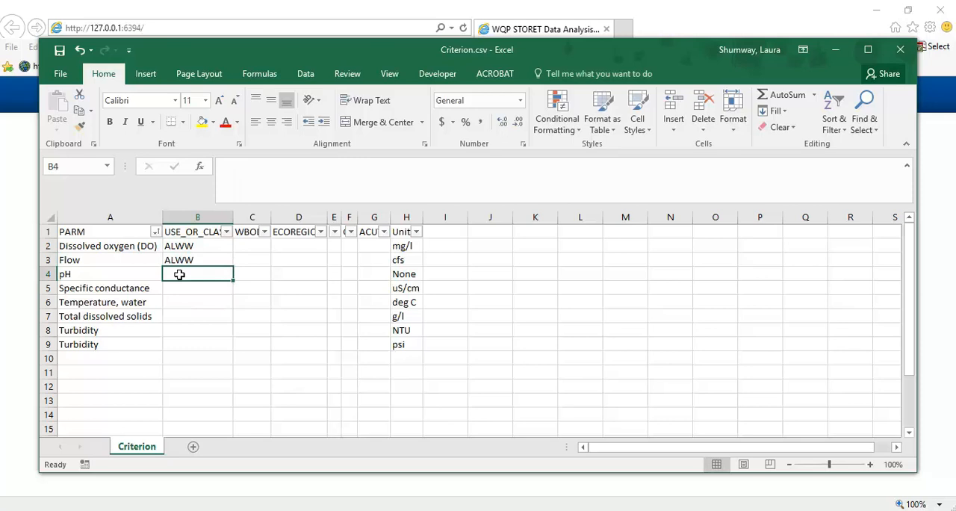
{"action": "type", "text": "ALWW"}
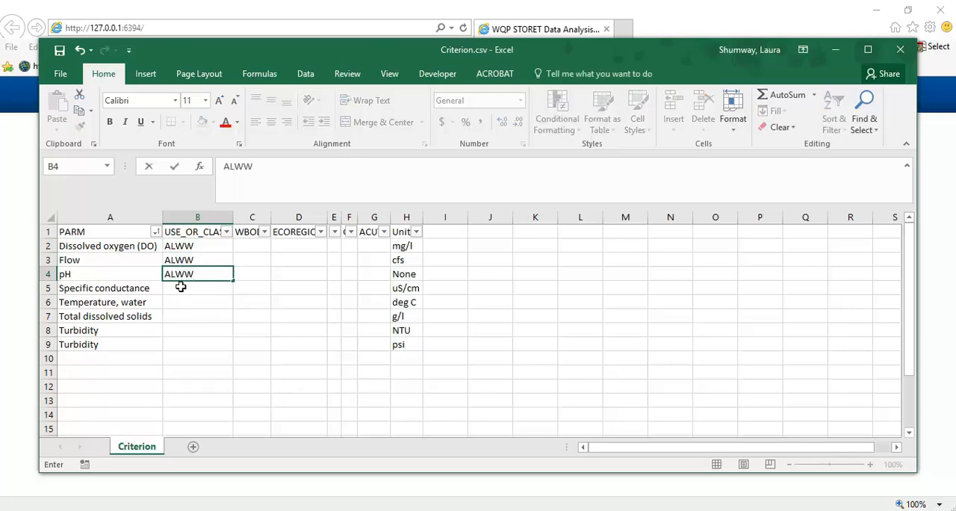
{"action": "left_click", "coordinate": [181, 287]}
{"action": "type", "text": "ALWW"}
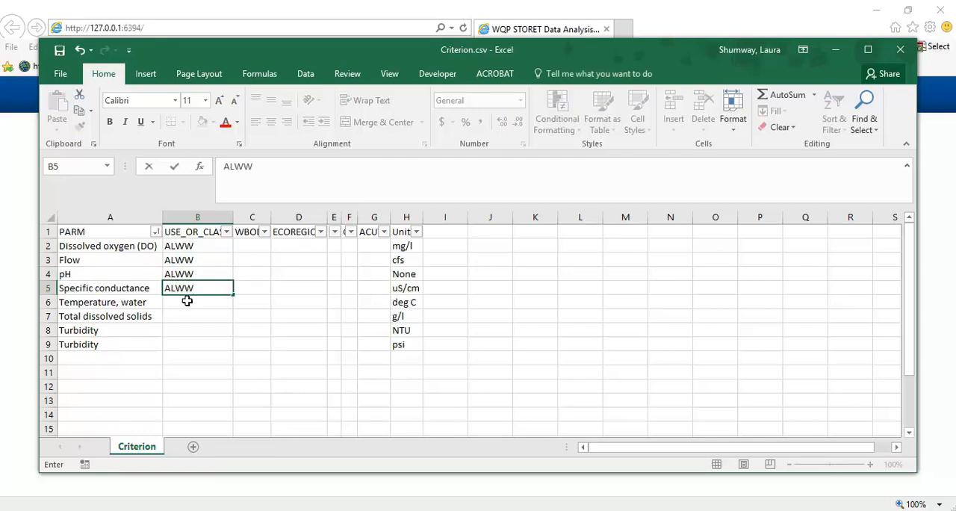
{"action": "left_click", "coordinate": [187, 300]}
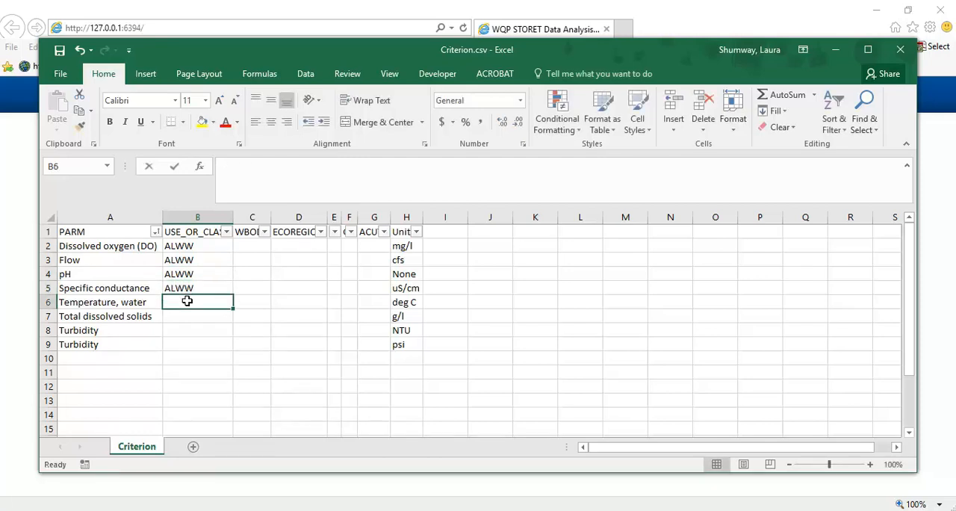
{"action": "type", "text": "ALWW"}
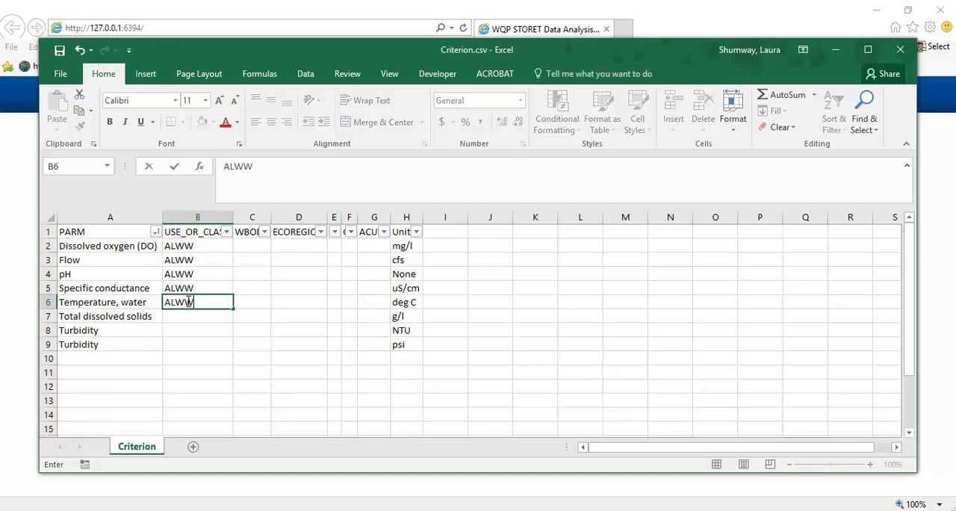
- Enter PCR as USE_OR_CLASS for total dissolved solids in B7 and ALWW for the NTU Turbidity row in B8
{"action": "left_click", "coordinate": [194, 316]}
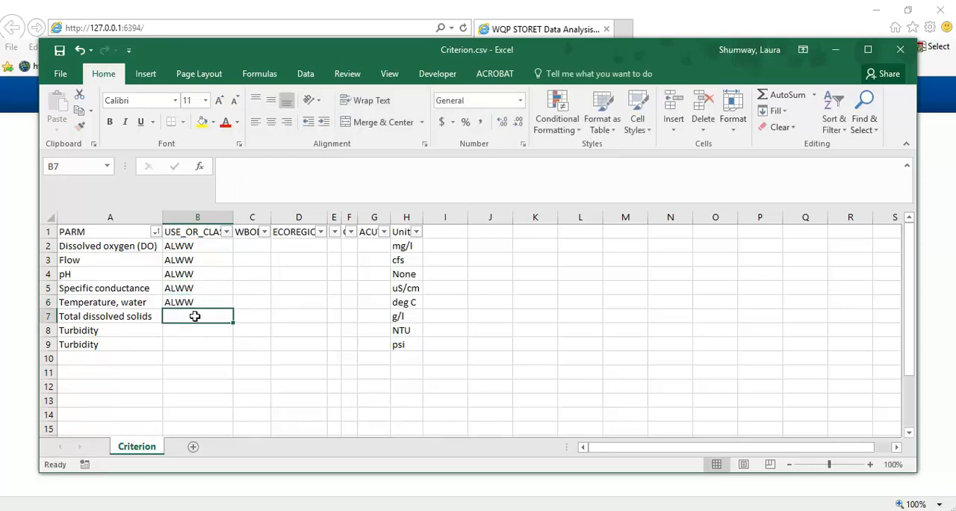
{"action": "type", "text": "PCR"}
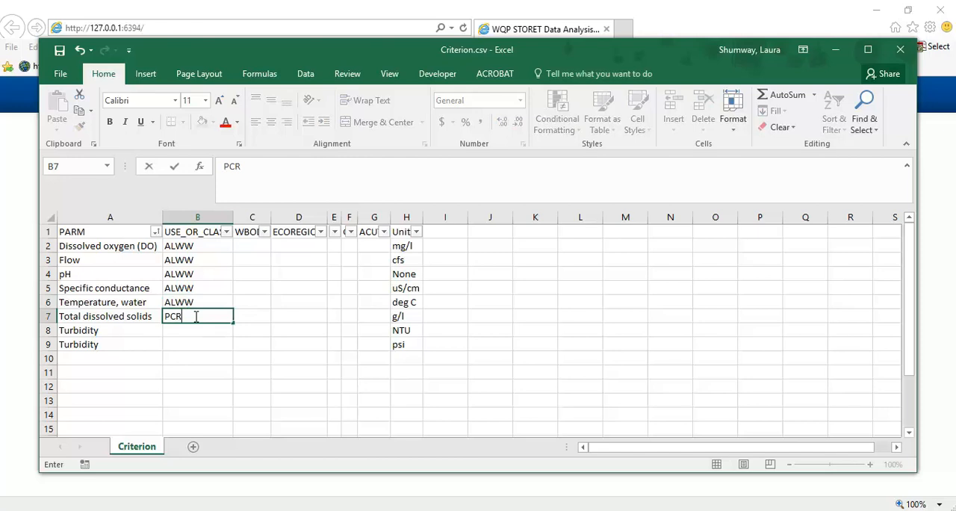
{"action": "left_click", "coordinate": [171, 331]}
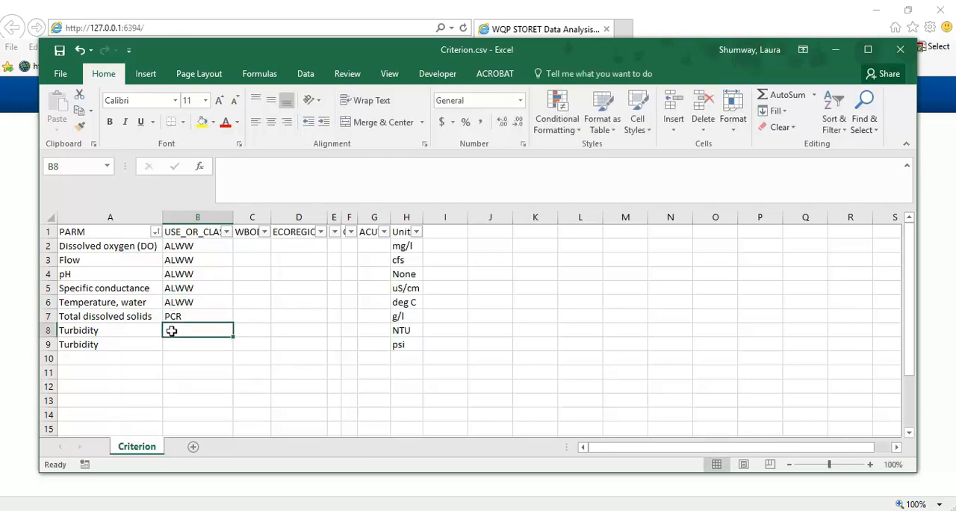
{"action": "type", "text": "ALWW"}
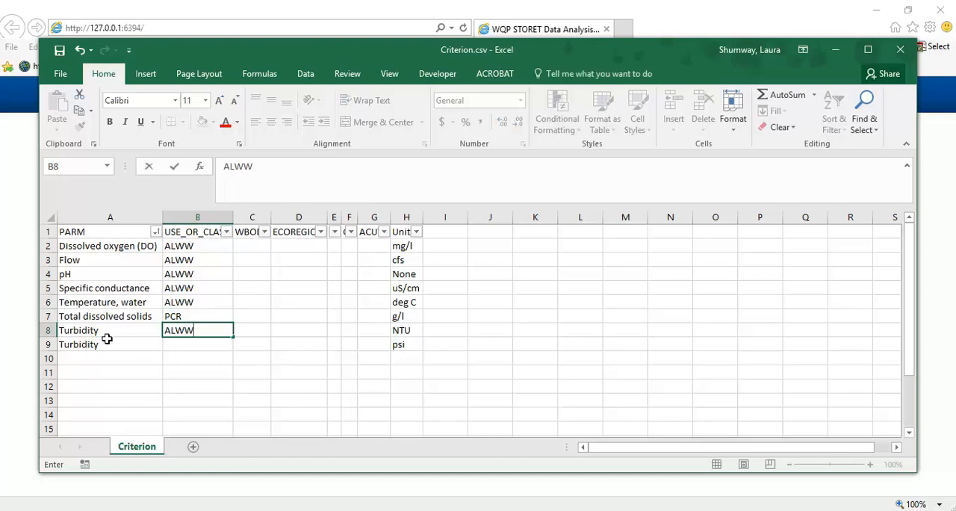
- Delete row 9, the Turbidity entry with psi units
{"action": "left_click", "coordinate": [48, 343]}
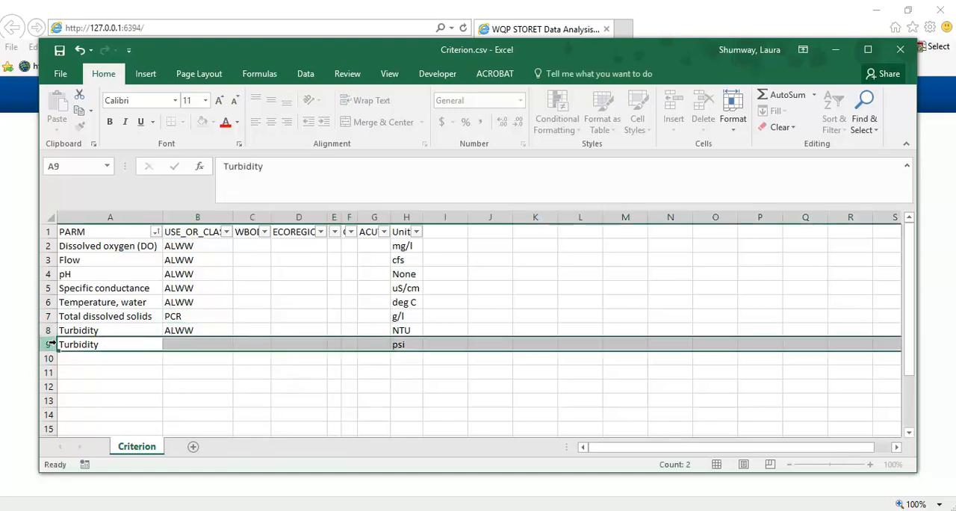
{"action": "right_click", "coordinate": [51, 344]}
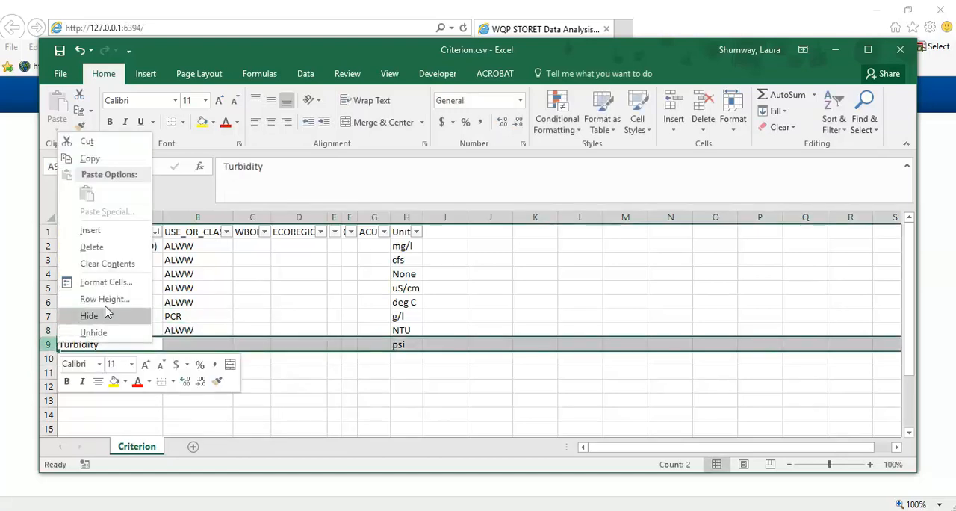
{"action": "left_click", "coordinate": [103, 247]}
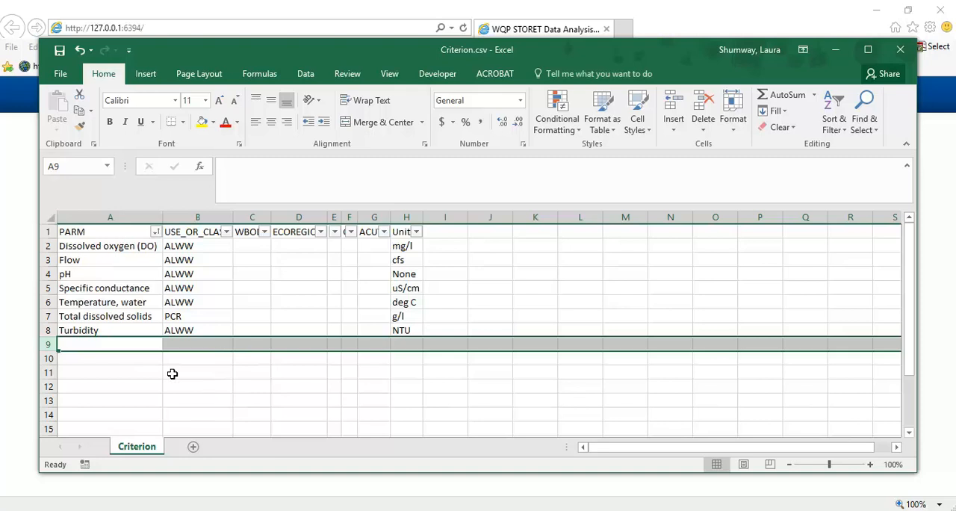
- Copy the dissolved oxygen row 2 into row 9 and select the copy's USE_OR_CLASS cell
{"action": "left_click", "coordinate": [49, 245]}
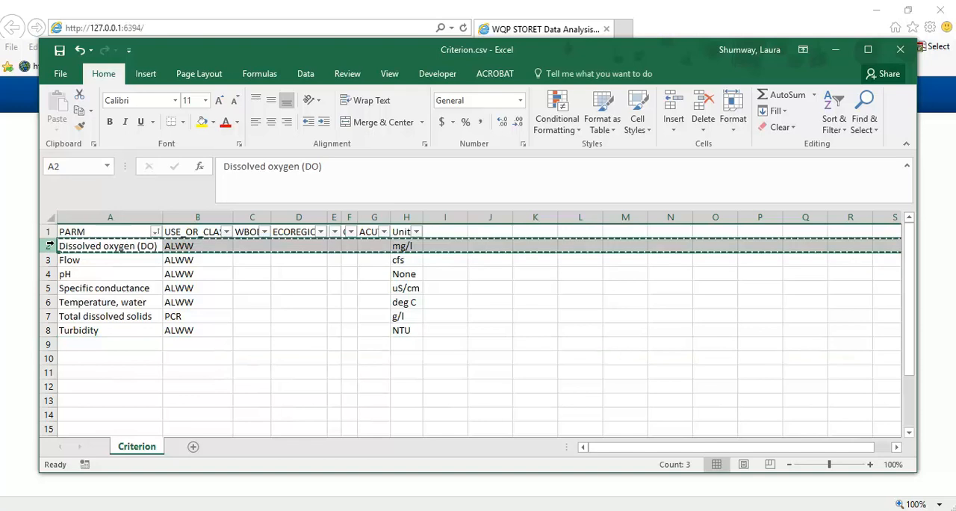
{"action": "key", "text": "ctrl+c"}
{"action": "left_click", "coordinate": [45, 344]}
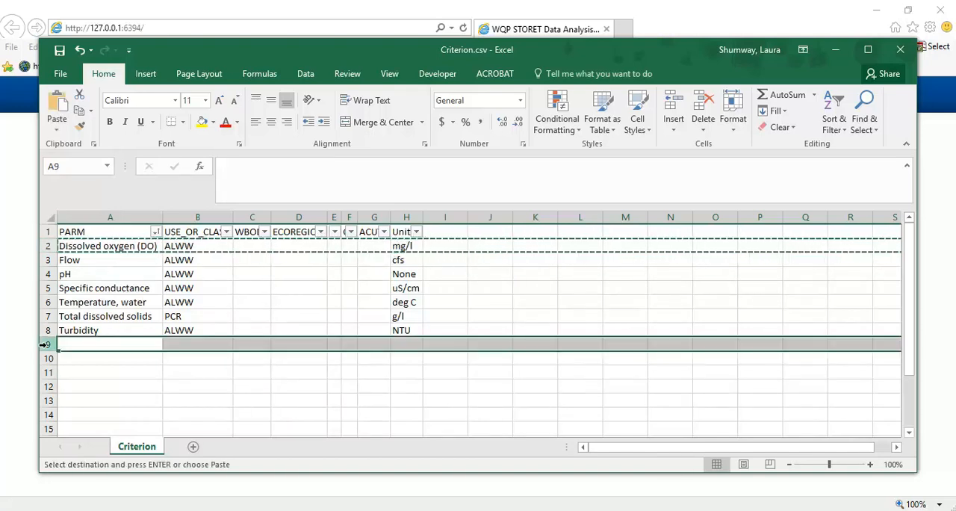
{"action": "key", "text": "ctrl+v"}
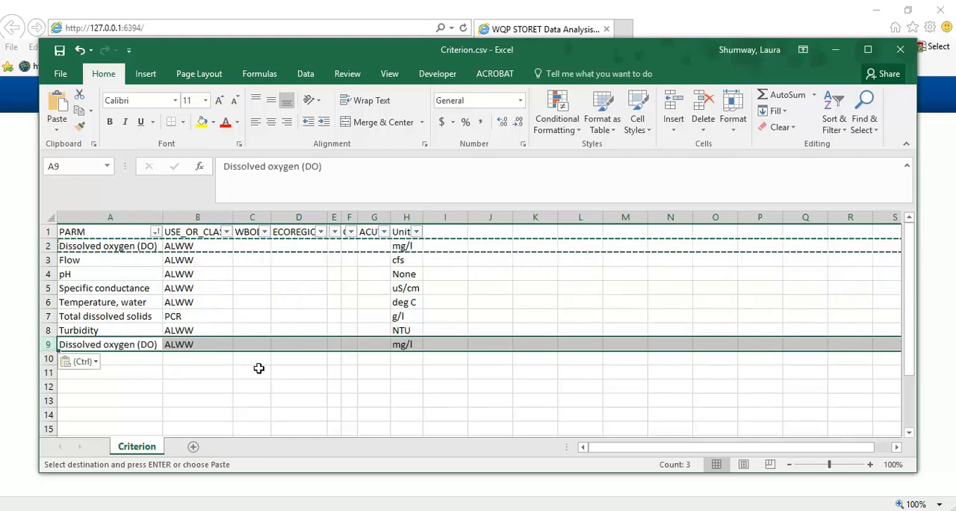
{"action": "left_click", "coordinate": [204, 345]}
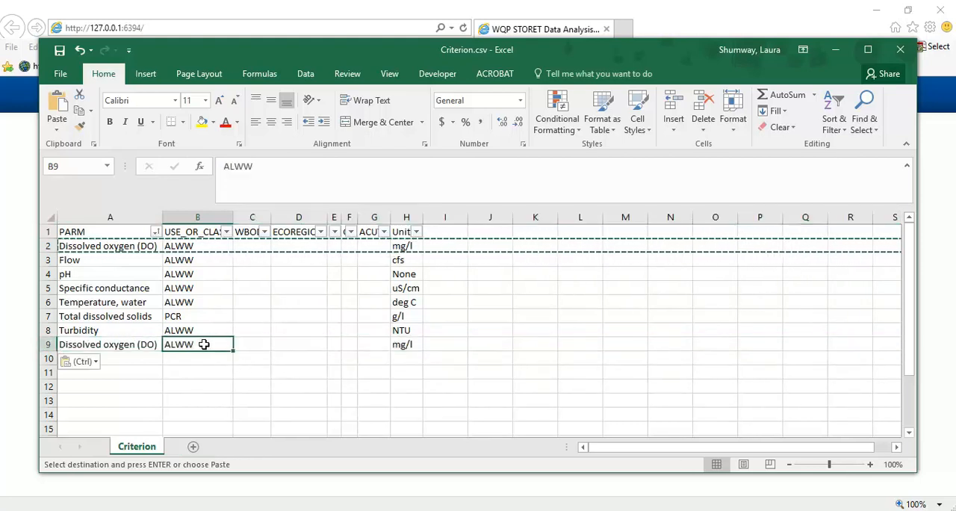
- Set the USE_OR_CLASS of the copied dissolved oxygen row in B9 to AG
{"action": "type", "text": "AG"}
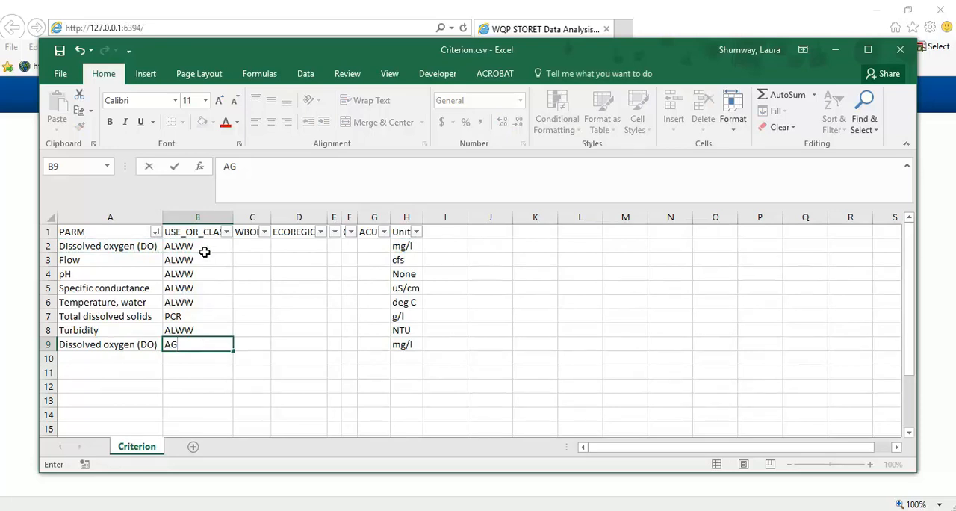
{"action": "key", "text": "ctrl+Return"}
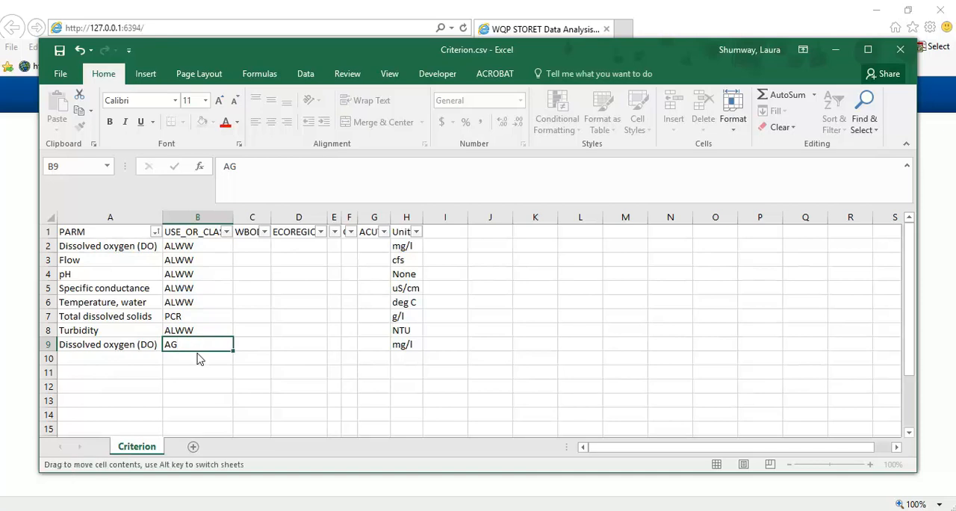
{"action": "left_click", "coordinate": [209, 354]}
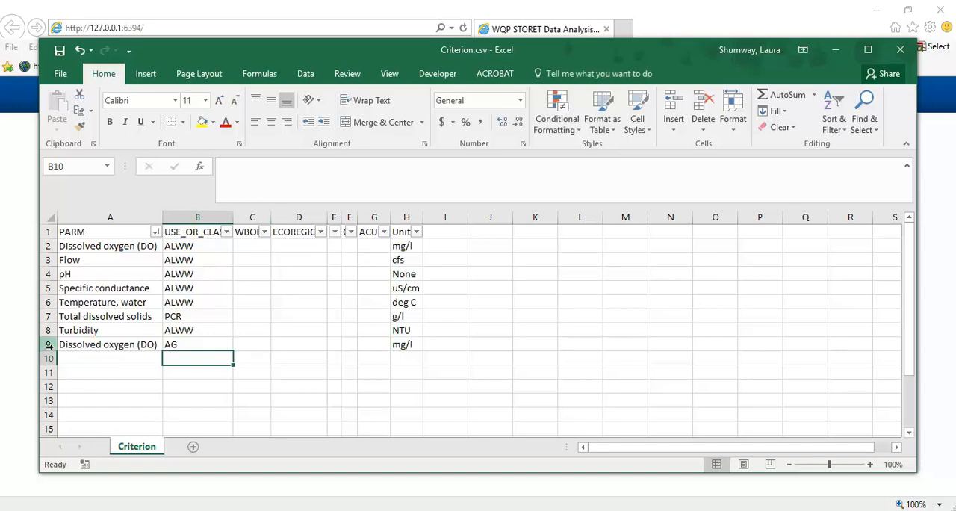
- Enter River in C9 for the AG dissolved oxygen row
{"action": "left_click", "coordinate": [49, 345]}
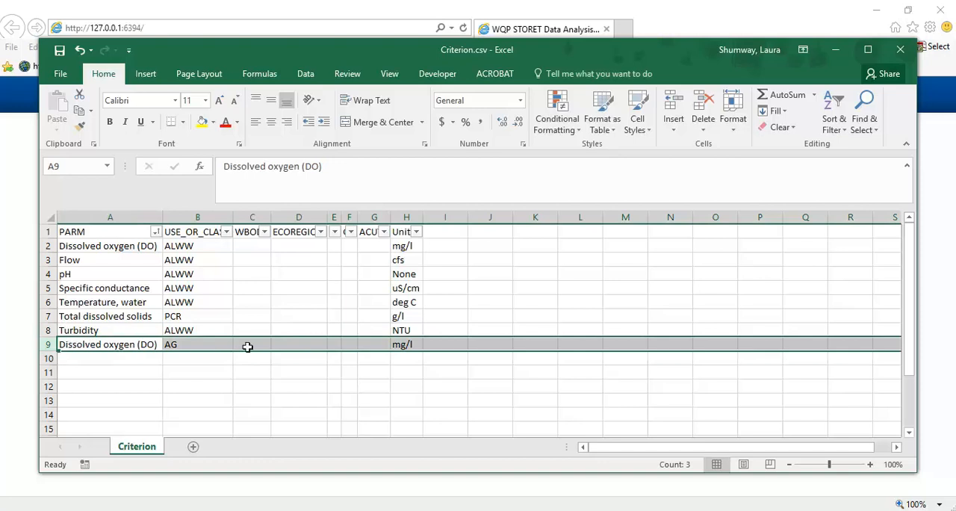
{"action": "left_click", "coordinate": [247, 347]}
{"action": "type", "text": "River"}
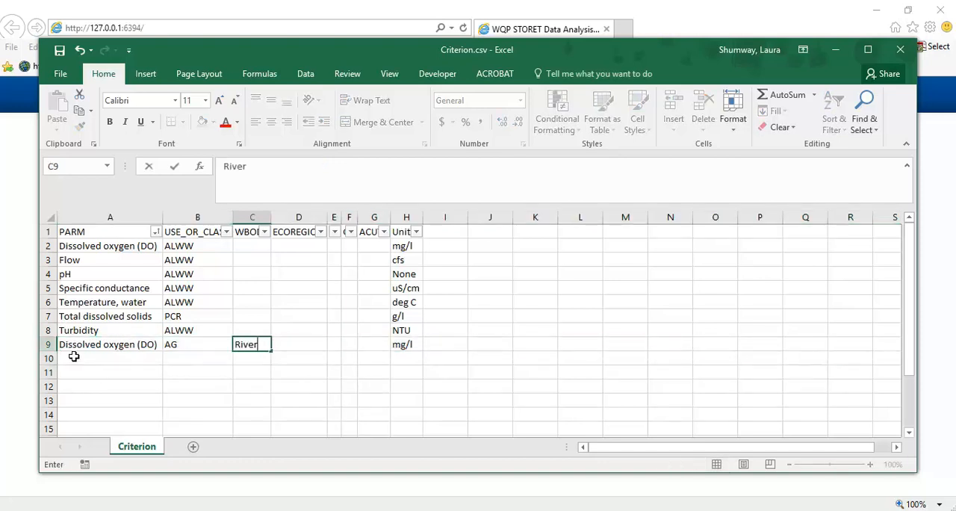
{"action": "left_click", "coordinate": [72, 357]}
- Copy the AG dissolved oxygen row 9 into row 10 and set C10 to Lake
{"action": "left_click", "coordinate": [48, 345]}
{"action": "key", "text": "ctrl+c"}
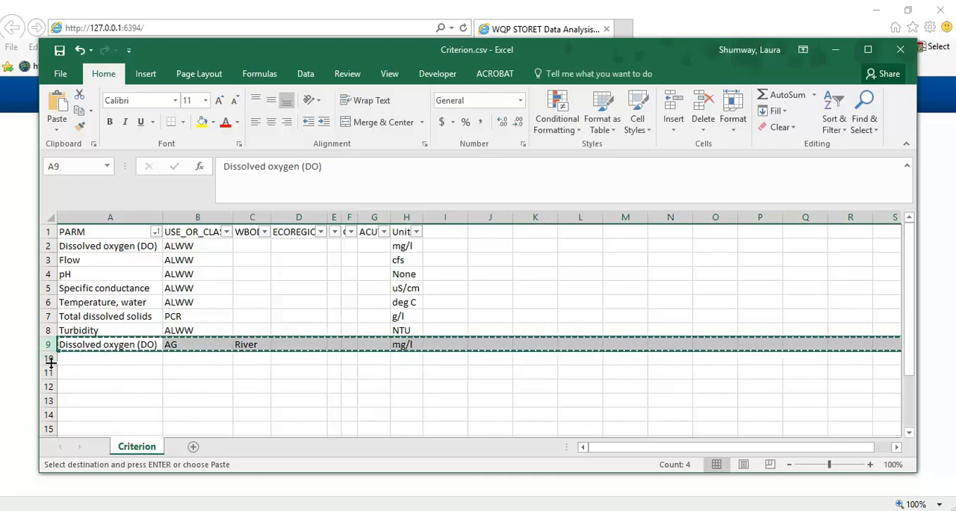
{"action": "left_click", "coordinate": [47, 358]}
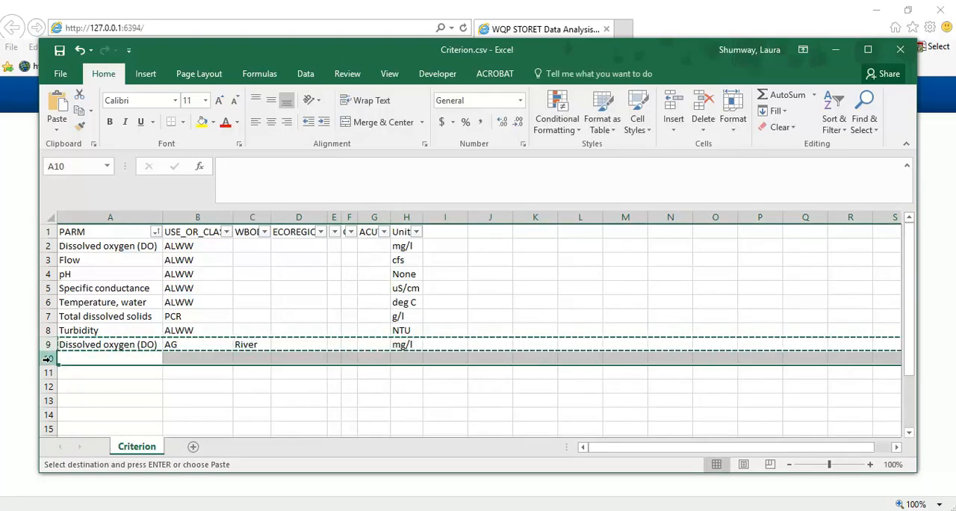
{"action": "key", "text": "ctrl+v"}
{"action": "left_click", "coordinate": [263, 359]}
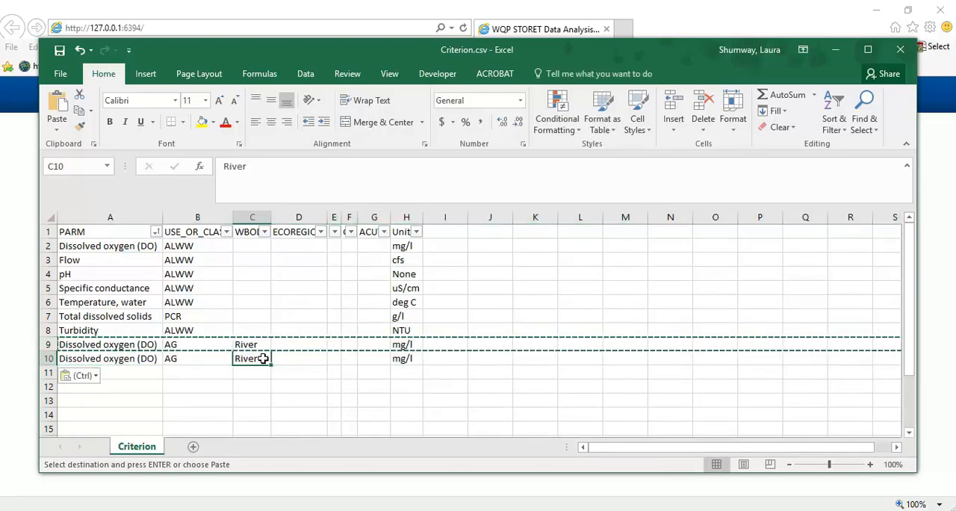
{"action": "type", "text": "Lake"}
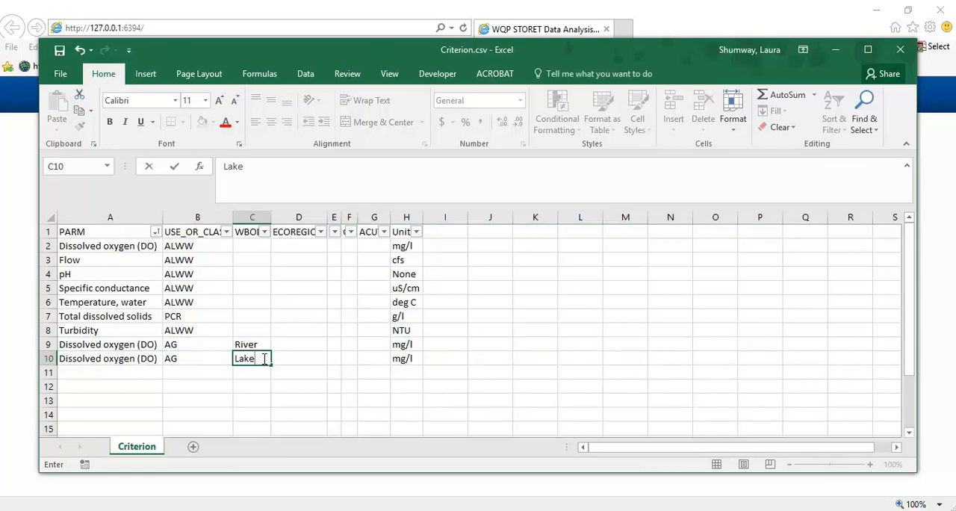
{"action": "left_click", "coordinate": [193, 381]}
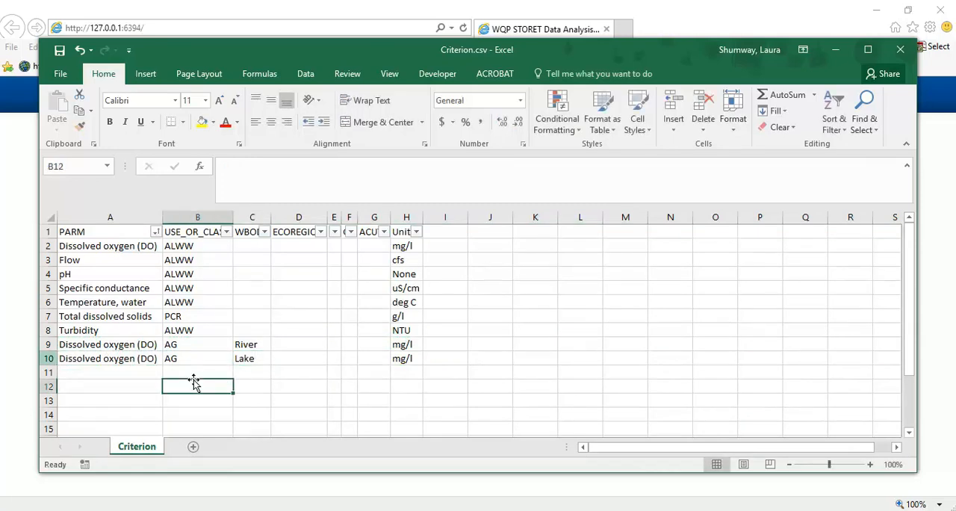
- Delete the Lake copy in row 10 and clear River from C9
{"action": "left_click", "coordinate": [47, 358]}
{"action": "right_click", "coordinate": [48, 358]}
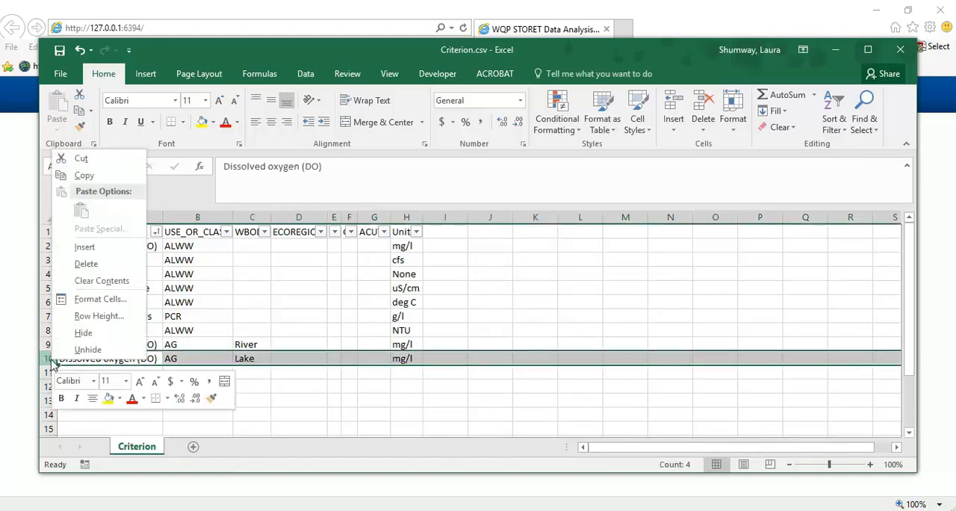
{"action": "left_click", "coordinate": [109, 271]}
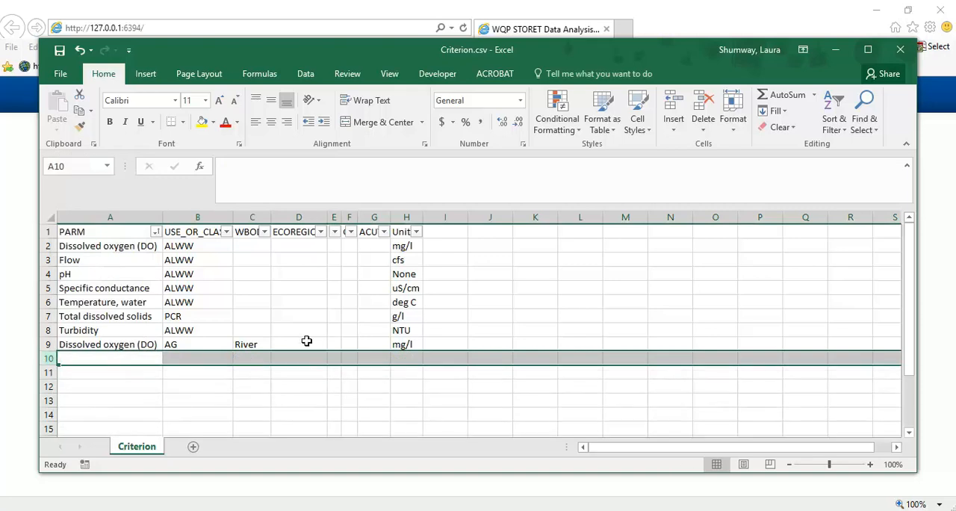
{"action": "left_click", "coordinate": [254, 345]}
{"action": "key", "text": "BackSpace"}
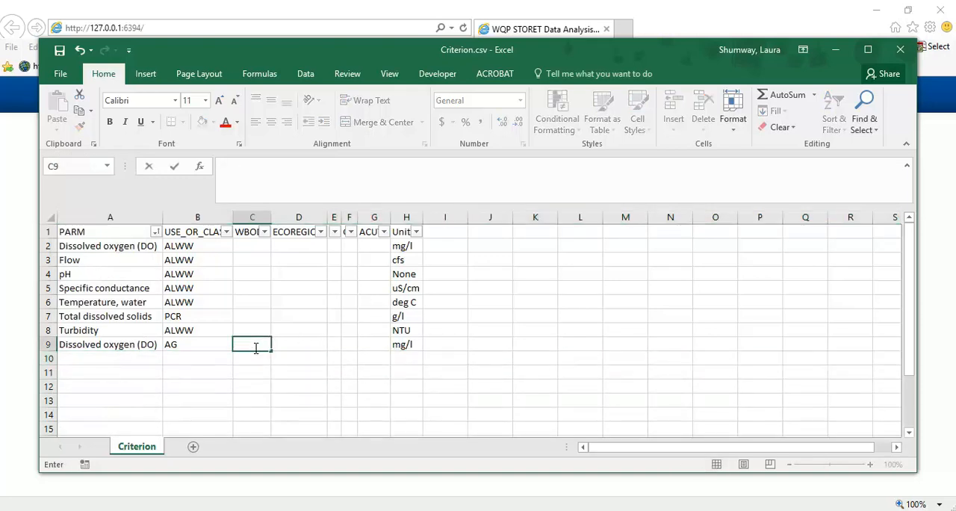
- Fit the widths of columns E, F and G so the LT, GT and ACUTE headers show in full
{"action": "double_click", "coordinate": [341, 220]}
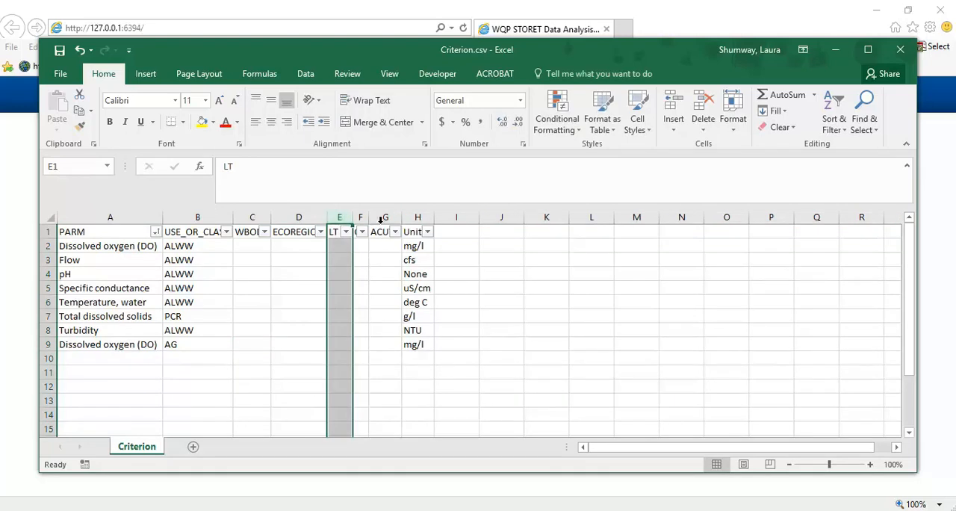
{"action": "double_click", "coordinate": [368, 218]}
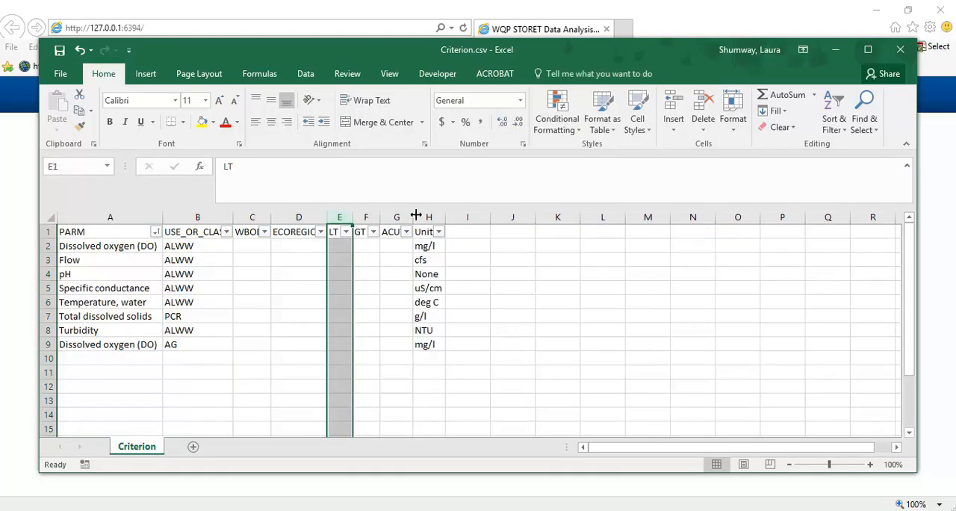
{"action": "double_click", "coordinate": [413, 218]}
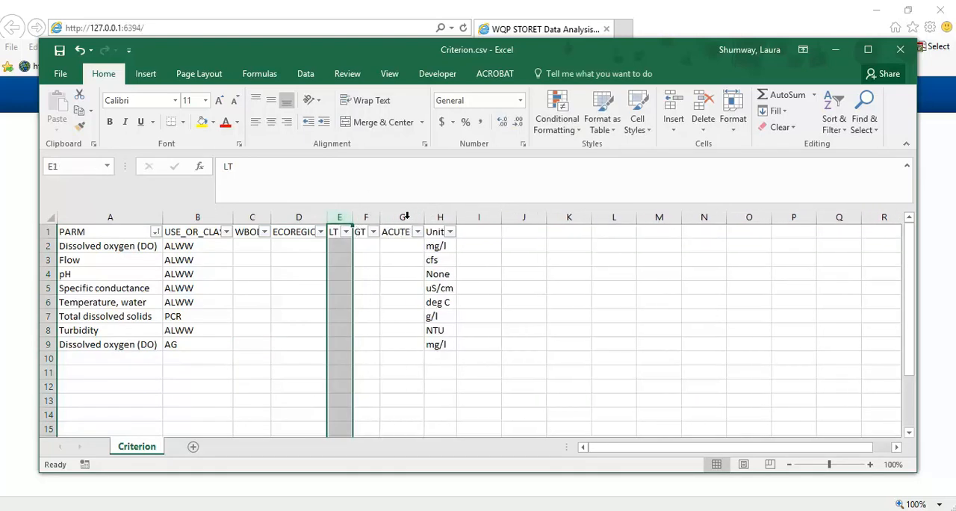
- Enter 5 as the LT value for the ALWW dissolved oxygen row in E2, and check the row's entries
{"action": "left_click", "coordinate": [347, 245]}
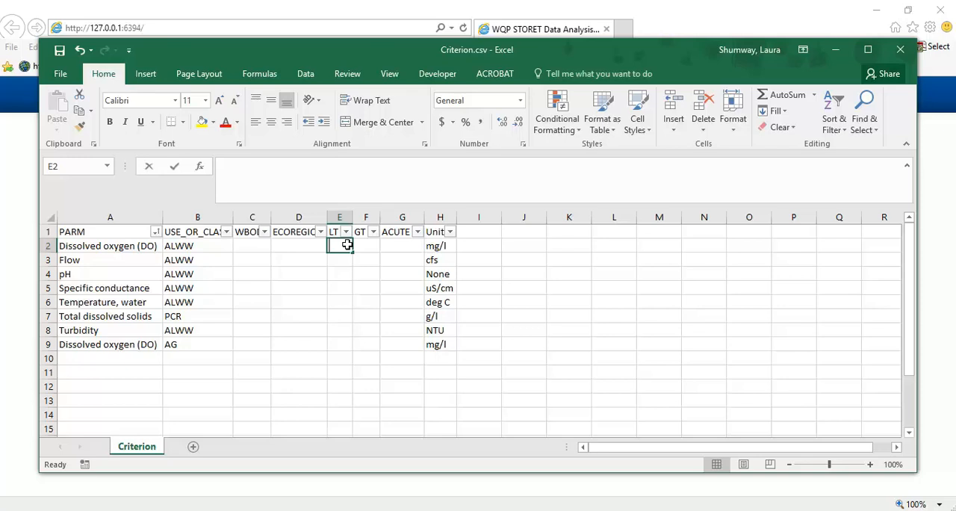
{"action": "type", "text": "5"}
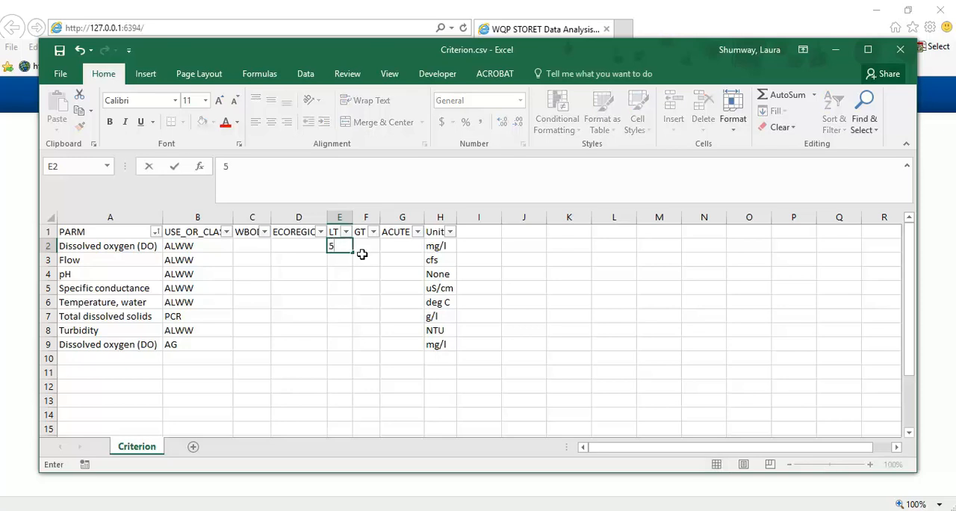
{"action": "left_click", "coordinate": [437, 245]}
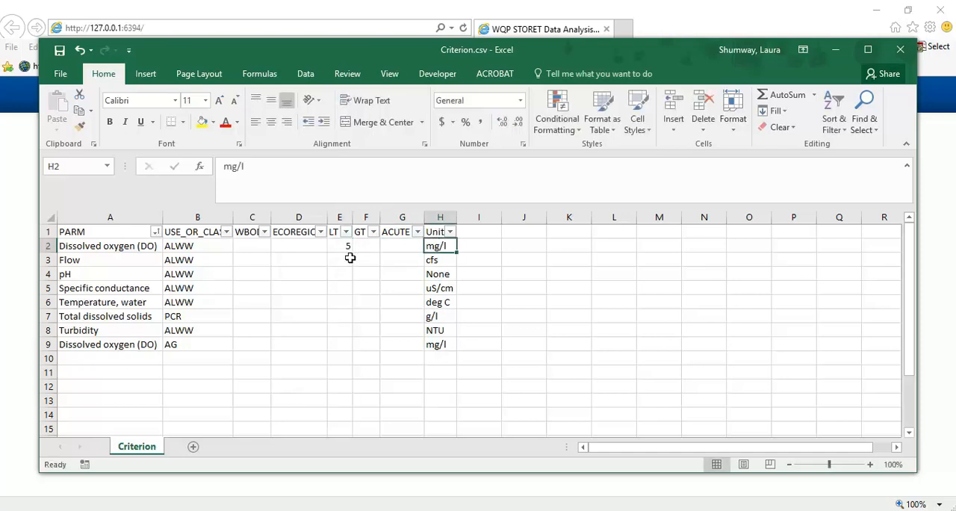
{"action": "left_click", "coordinate": [132, 247]}
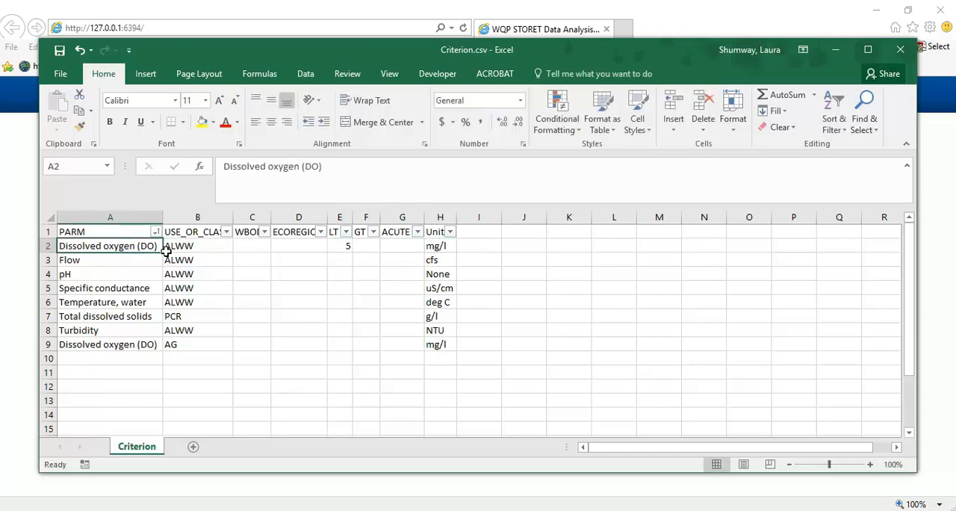
{"action": "left_click", "coordinate": [170, 247]}
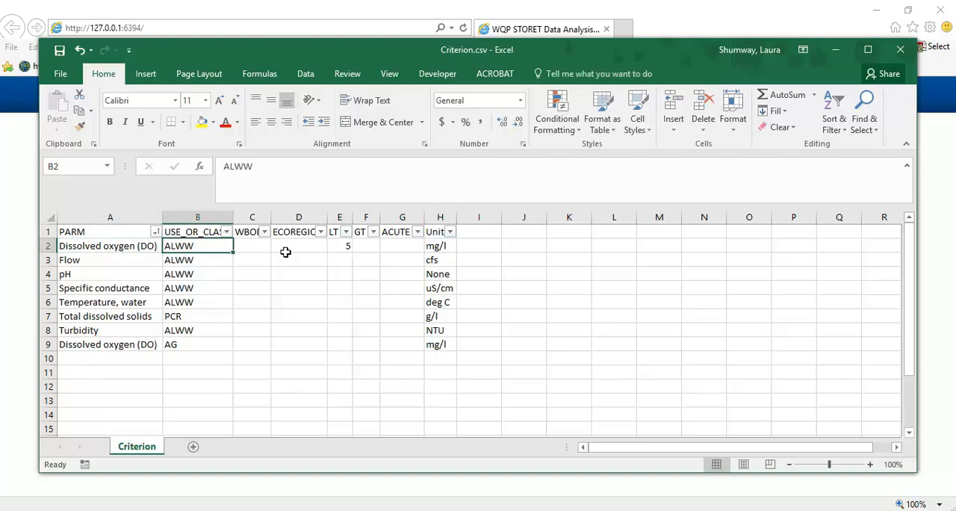
{"action": "left_click", "coordinate": [347, 249]}
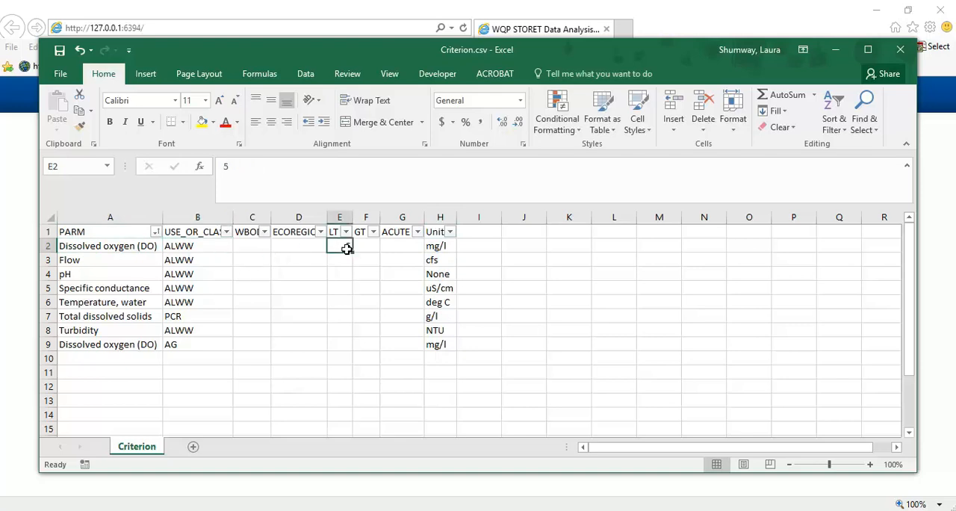
{"action": "left_click", "coordinate": [437, 244]}
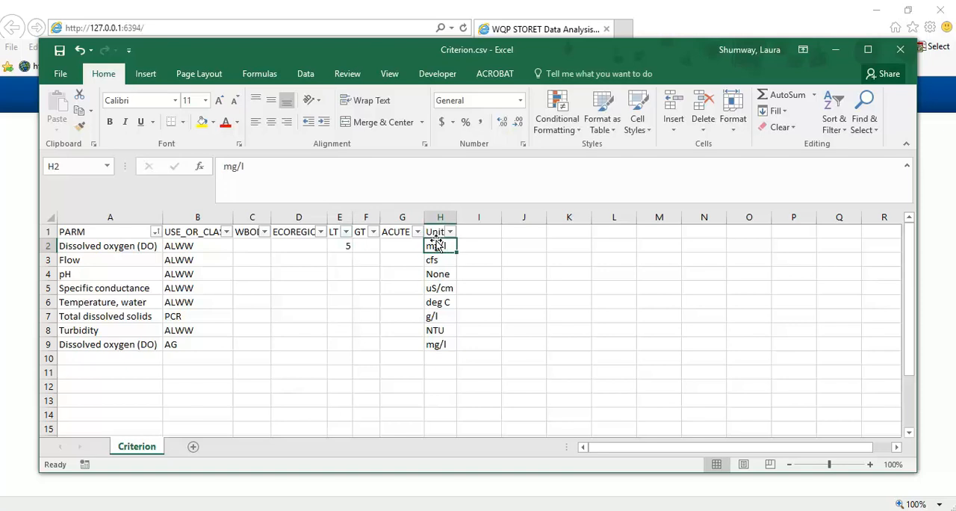
- Enter LT 1 for flow in E3, and LT 6.5 and GT 9 for pH in E4 and F4
{"action": "left_click", "coordinate": [347, 259]}
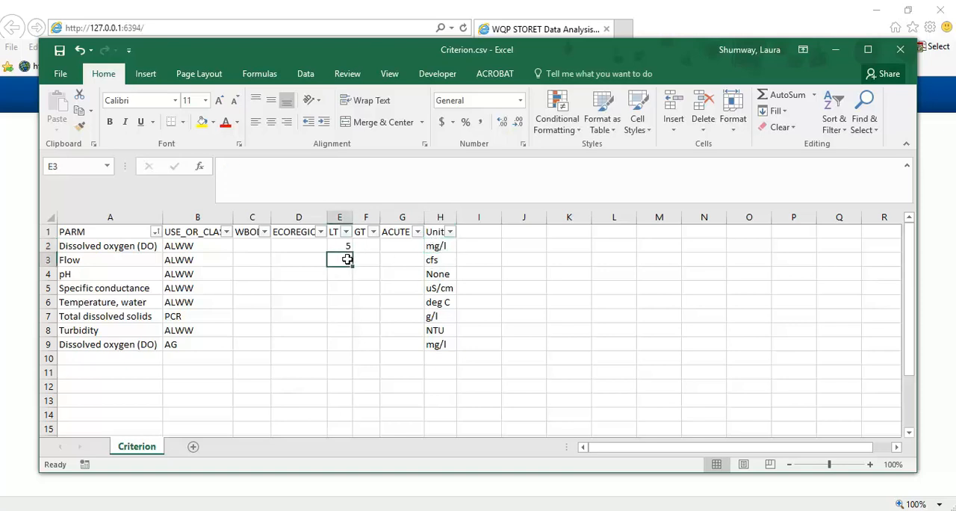
{"action": "type", "text": "1"}
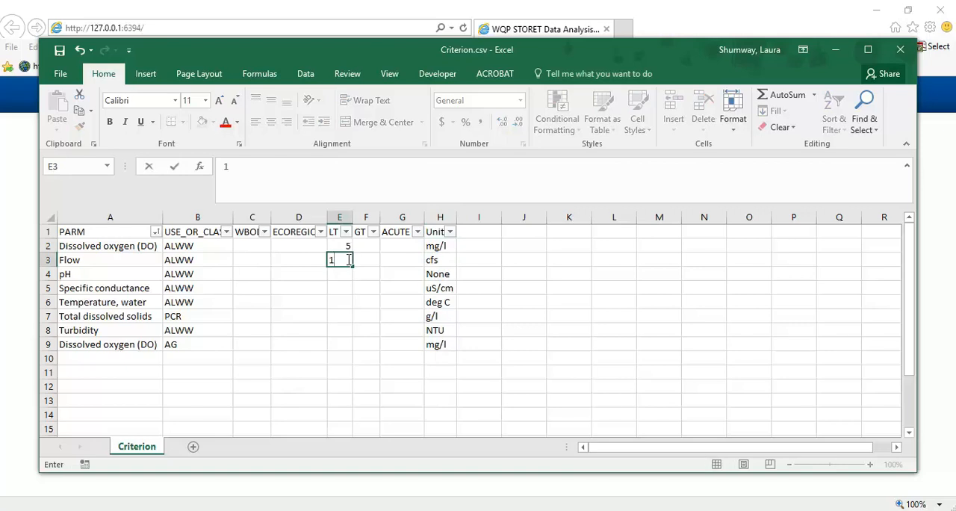
{"action": "left_click", "coordinate": [431, 258]}
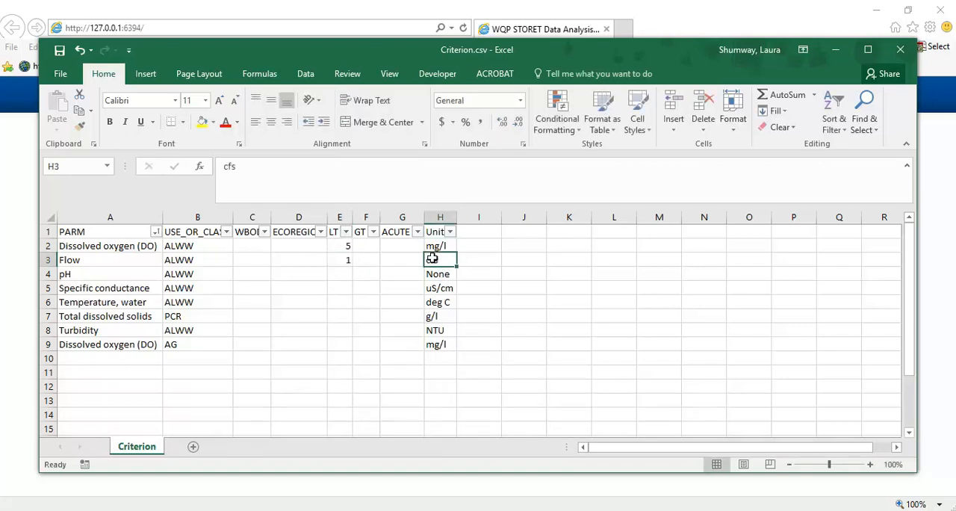
{"action": "left_click", "coordinate": [344, 275]}
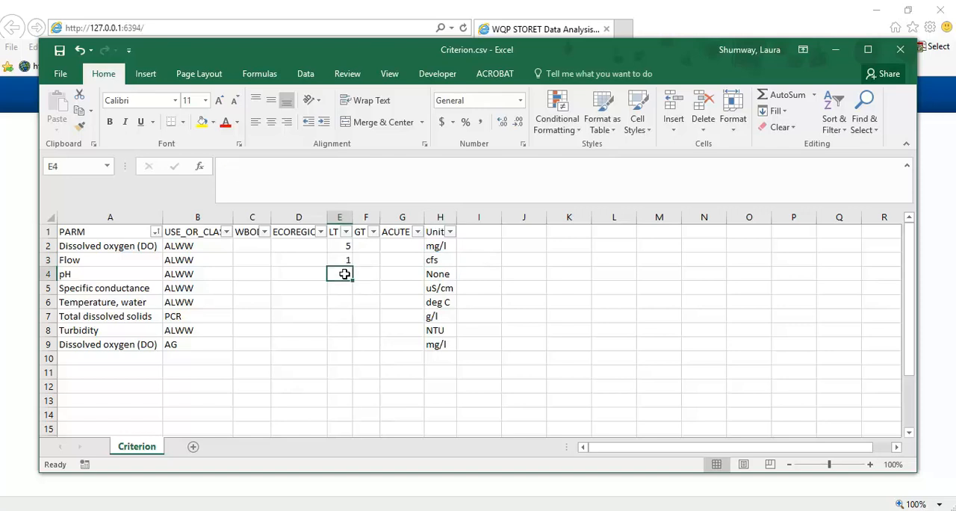
{"action": "type", "text": "6.5"}
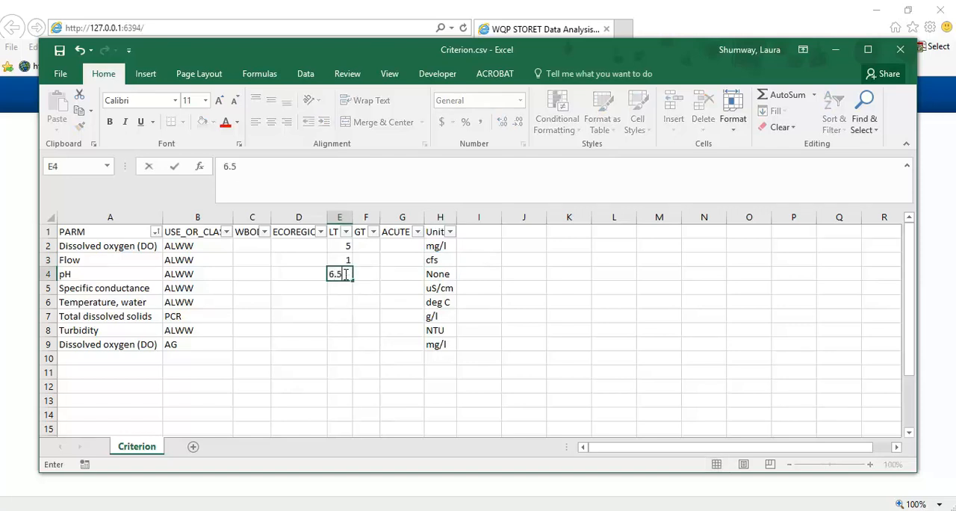
{"action": "left_click", "coordinate": [376, 274]}
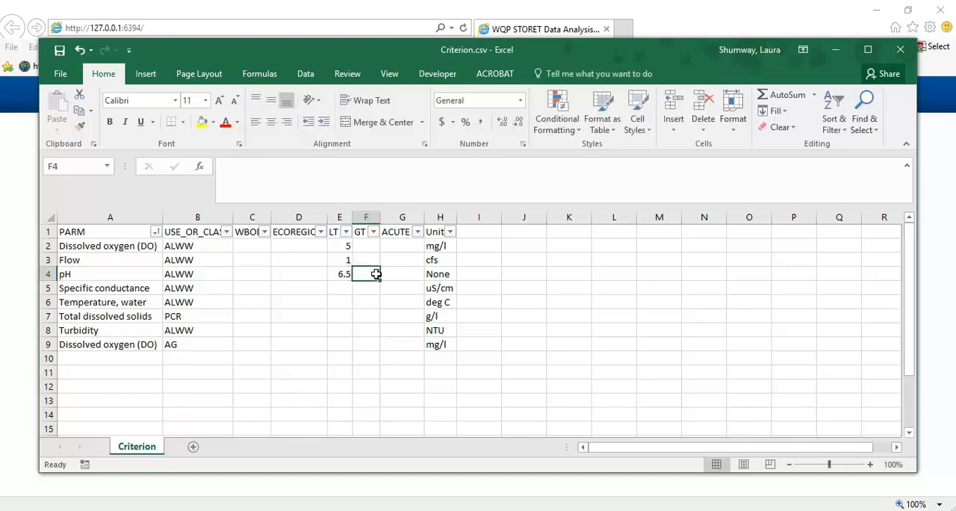
{"action": "type", "text": "9"}
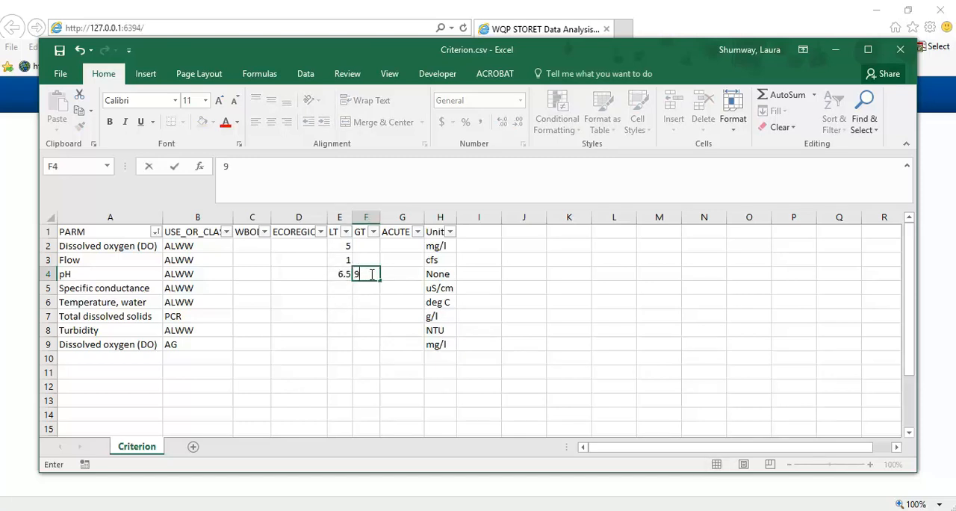
- Enter GT values of 300 for specific conductance in F5 and 32.2 for water temperature in F6
{"action": "left_click", "coordinate": [337, 288]}
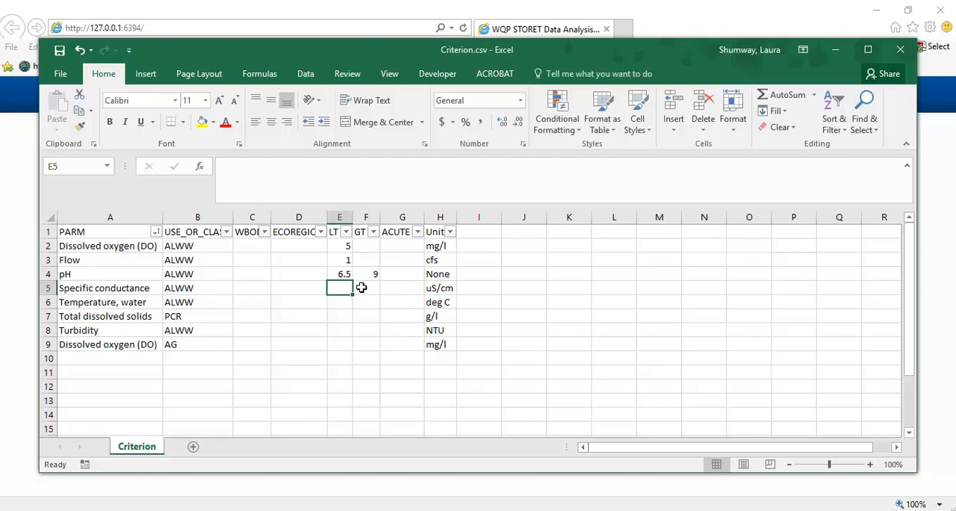
{"action": "left_click", "coordinate": [366, 287]}
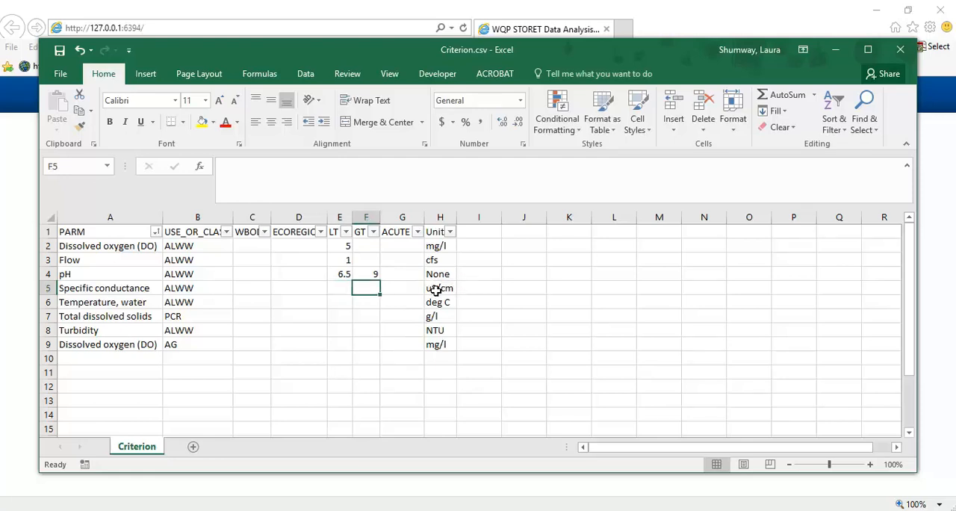
{"action": "type", "text": "300"}
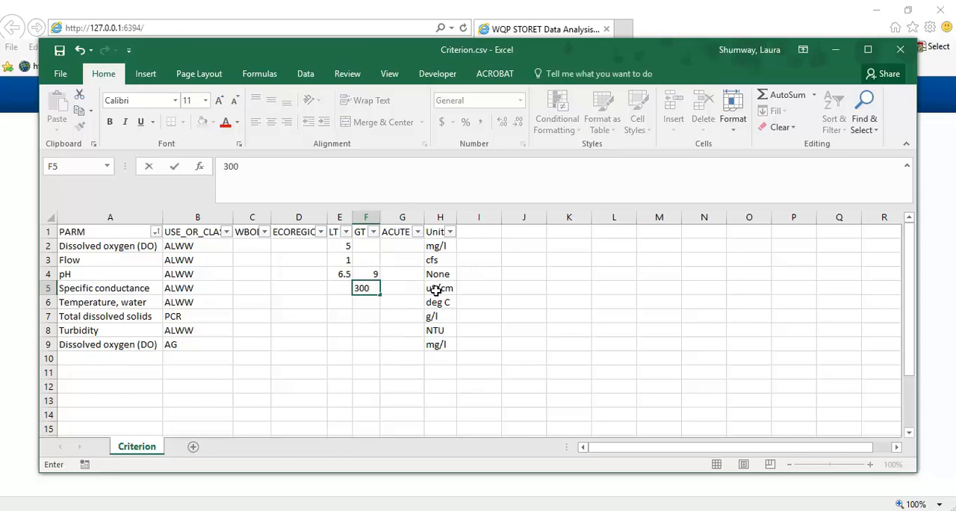
{"action": "left_click", "coordinate": [365, 301]}
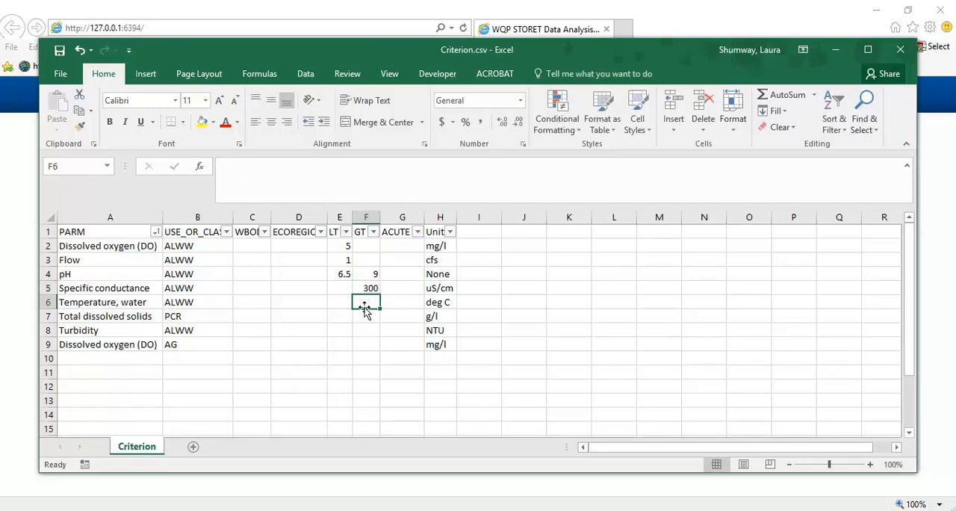
{"action": "type", "text": "32"}
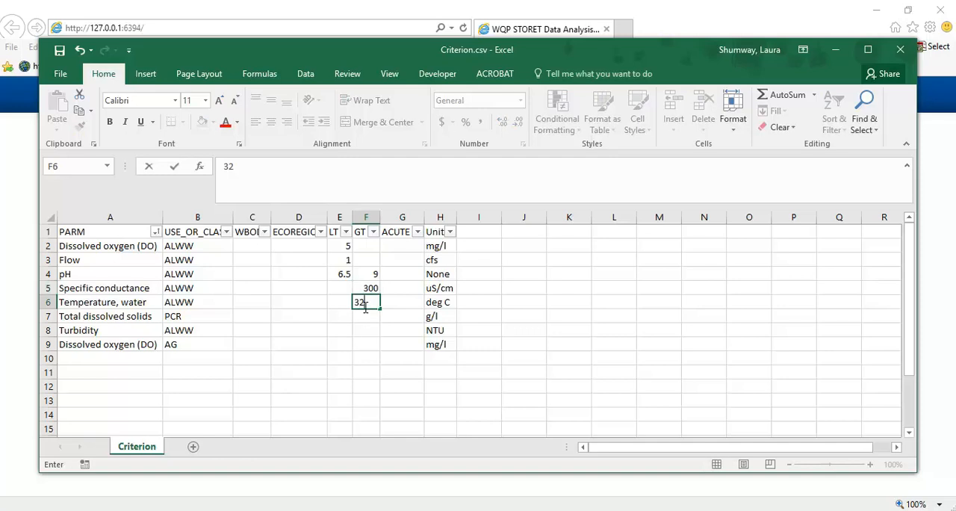
{"action": "type", "text": ".2"}
{"action": "key", "text": "Return"}
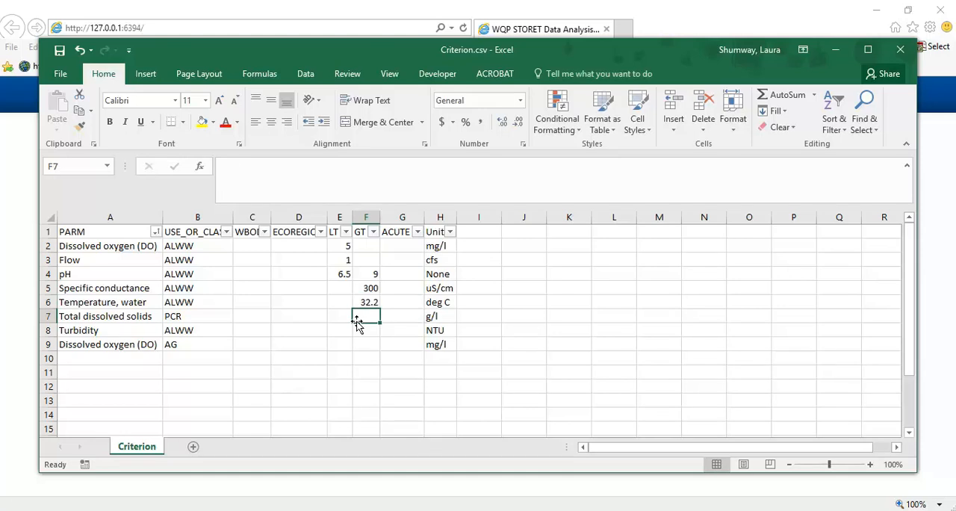
- Enter GT 350 for total dissolved solids in F7, GT 10 for turbidity in F8, and LT 3 for AG dissolved oxygen in E9
{"action": "type", "text": "350"}
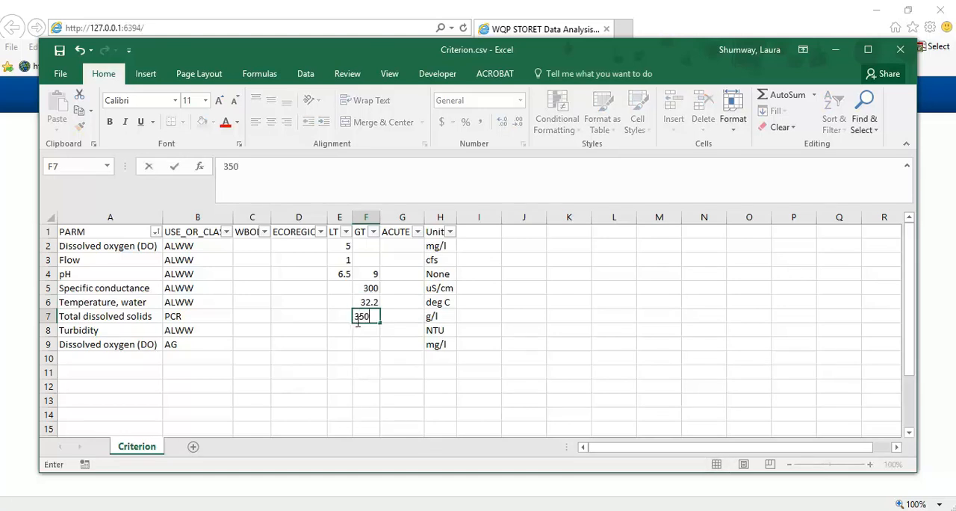
{"action": "left_click", "coordinate": [366, 332]}
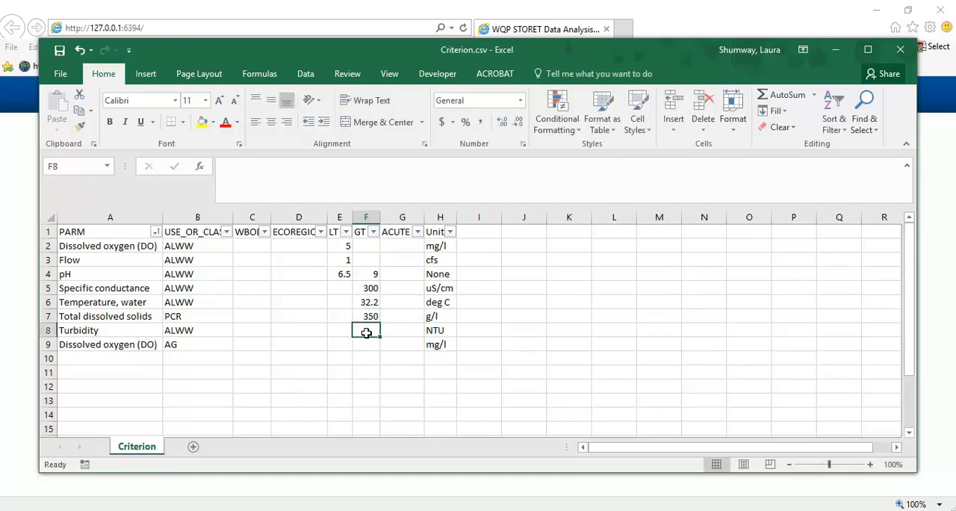
{"action": "type", "text": "10"}
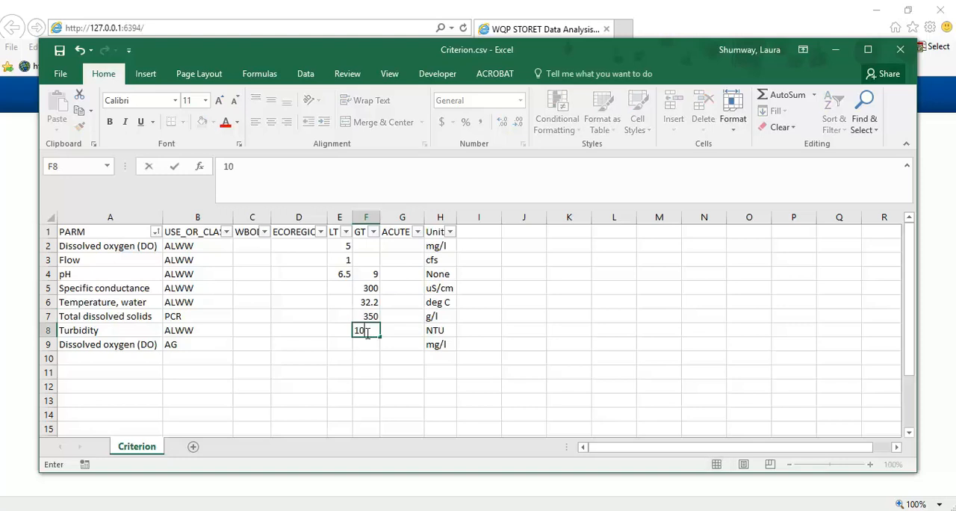
{"action": "left_click", "coordinate": [342, 341]}
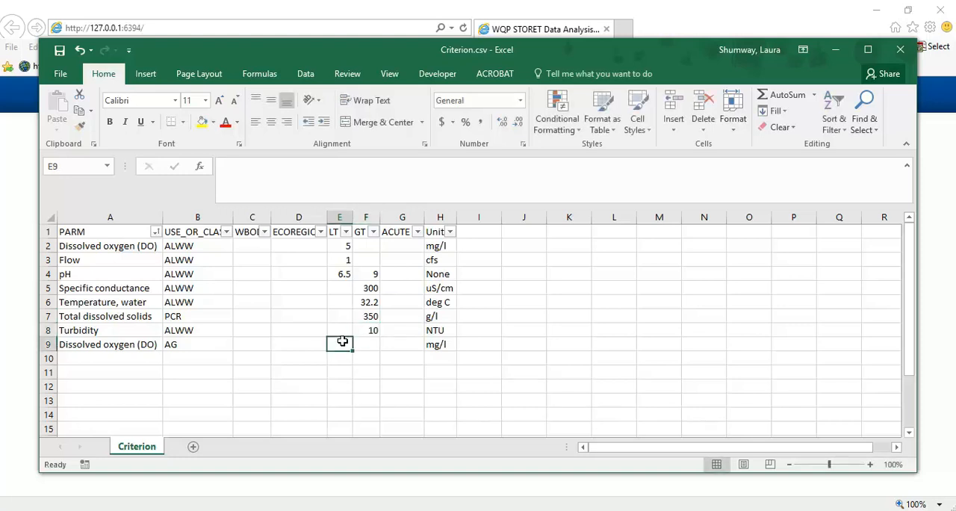
{"action": "type", "text": "3"}
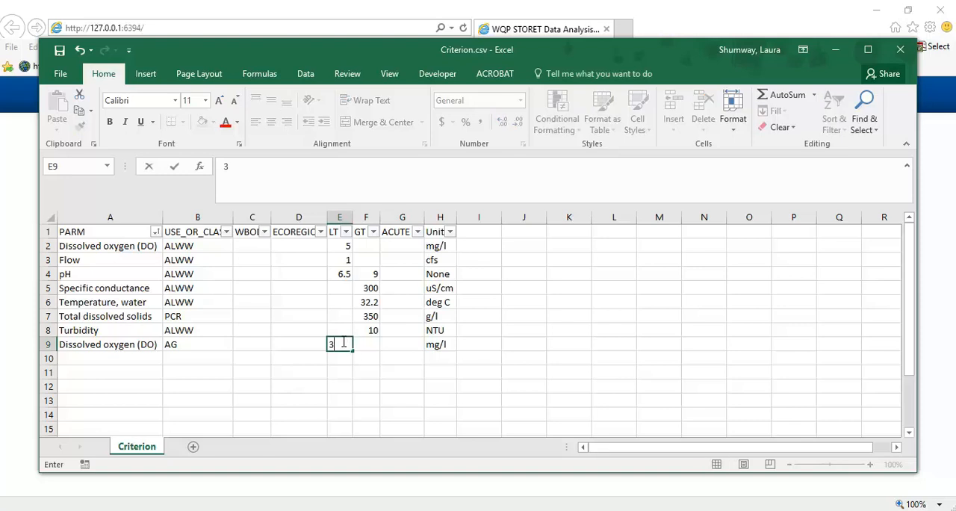
{"action": "left_click", "coordinate": [342, 244]}
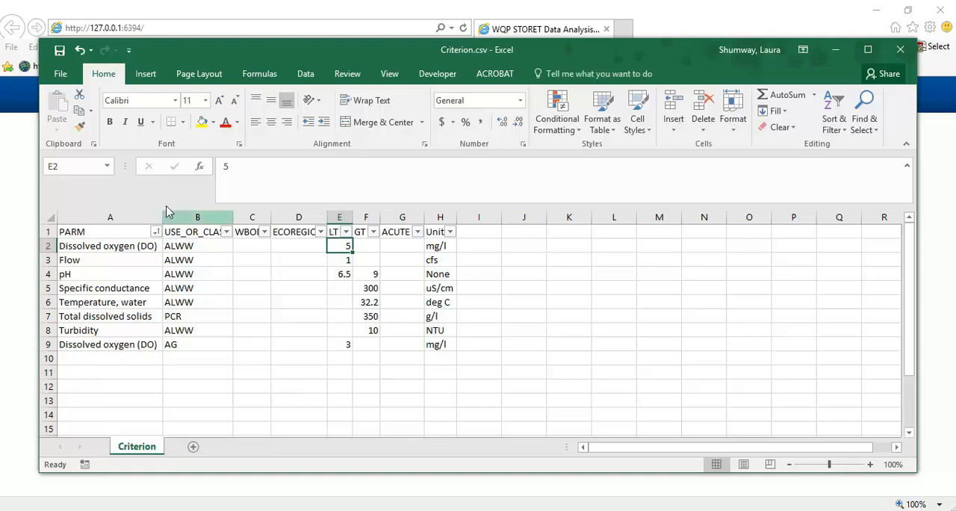
- Begin saving a copy of the workbook in the Video recording folder inside WQPDataDiscoveryDesktopToolv1.1_Final_w_DAT
{"action": "left_click", "coordinate": [60, 74]}
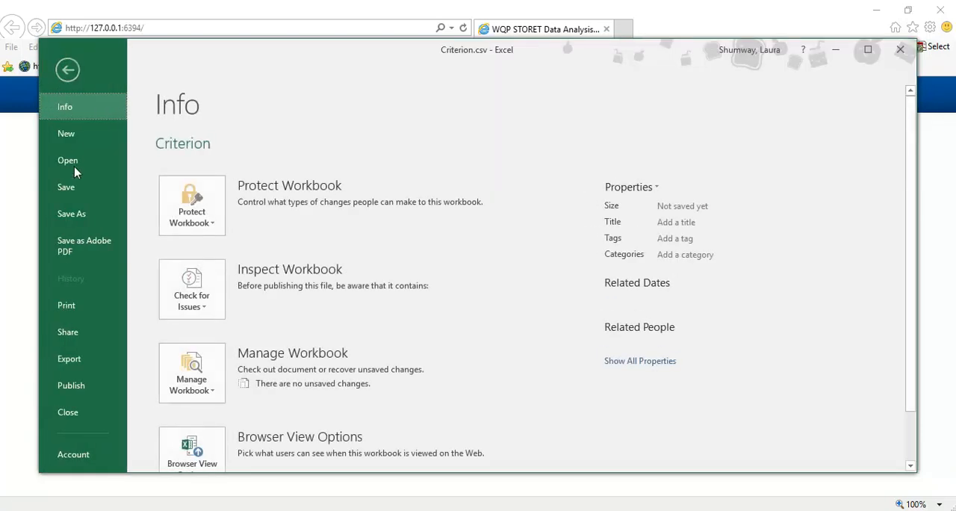
{"action": "left_click", "coordinate": [76, 218]}
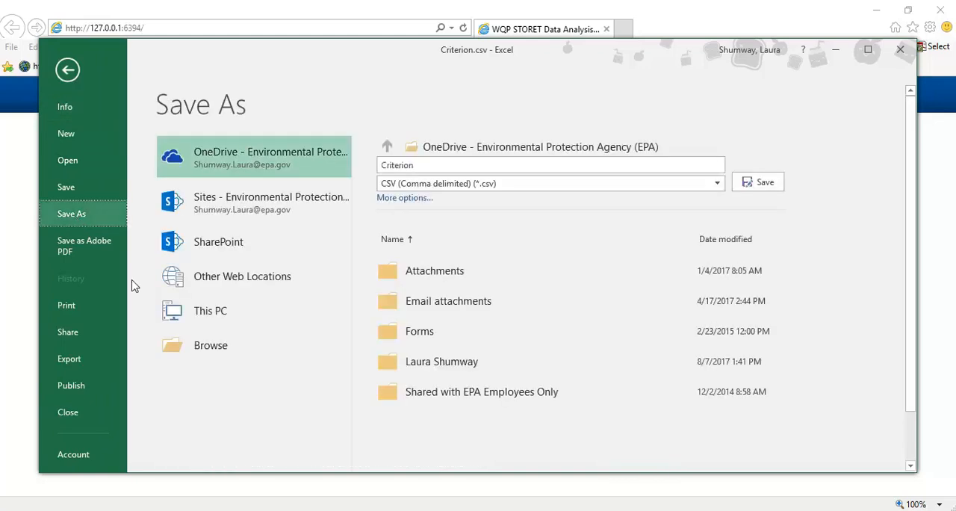
{"action": "left_click", "coordinate": [204, 347]}
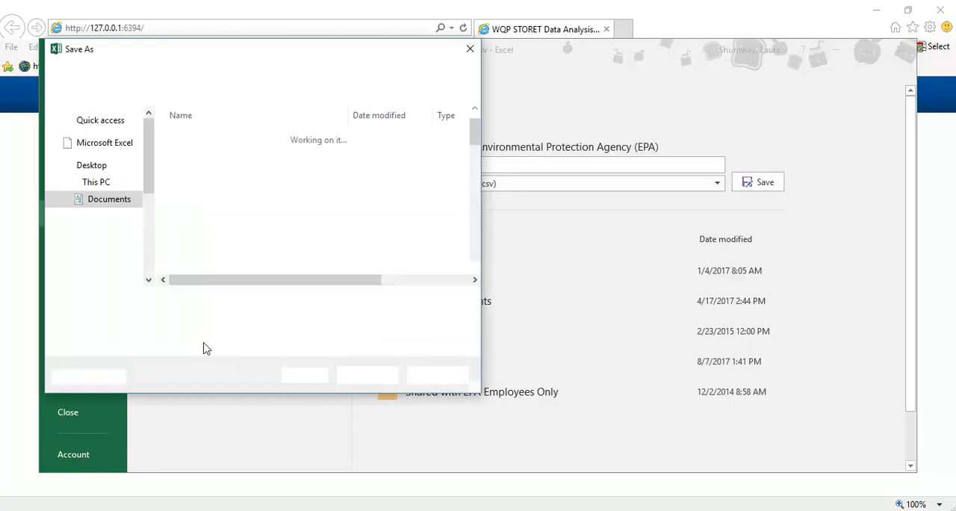
{"action": "scroll", "coordinate": [149, 209], "scroll_direction": "down", "scroll_amount": 15}
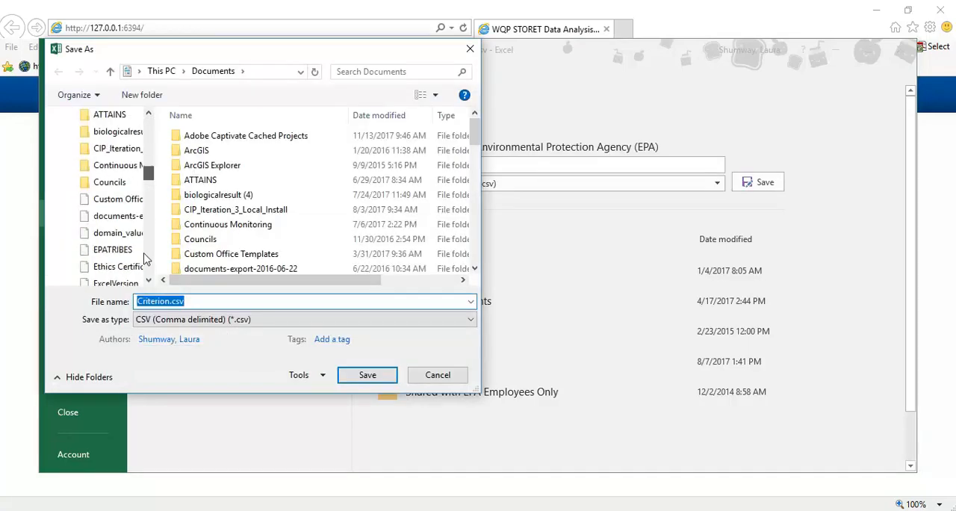
{"action": "left_click", "coordinate": [124, 183]}
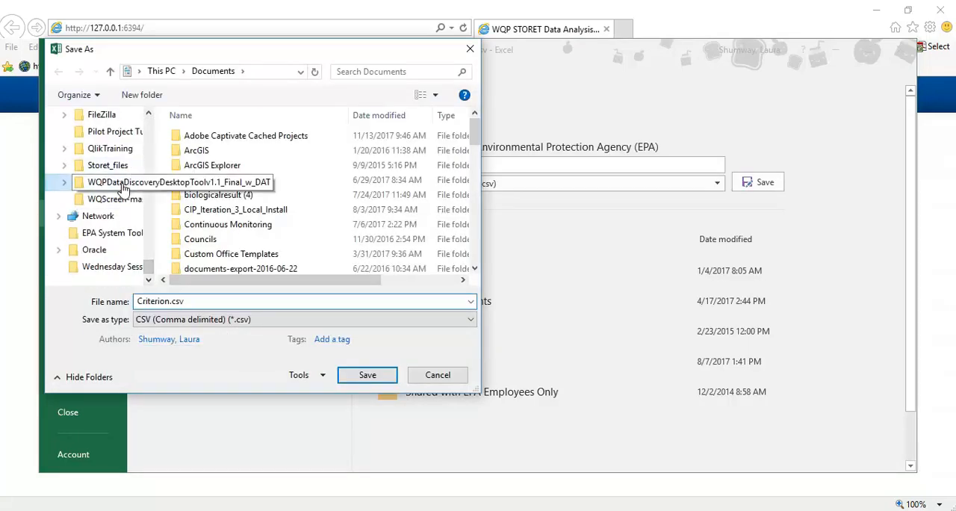
{"action": "double_click", "coordinate": [249, 197]}
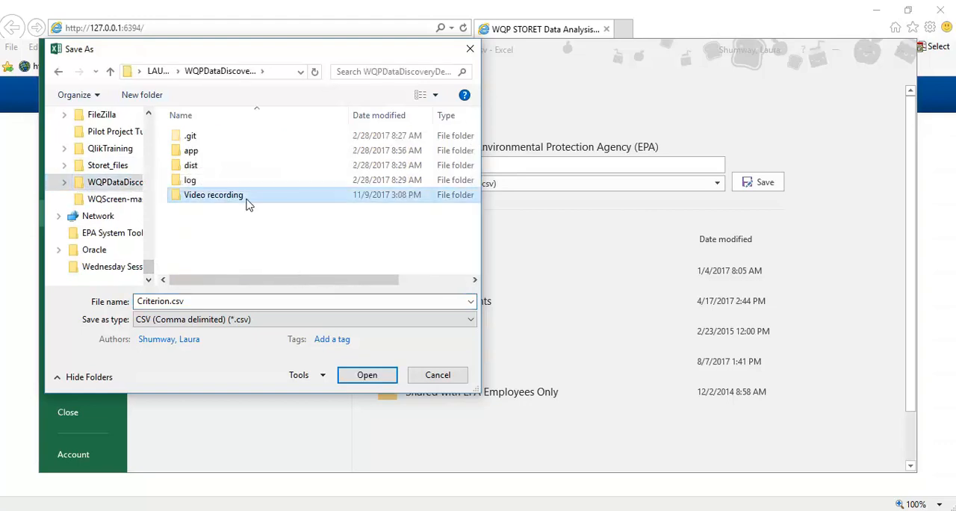
- Save the file as Criterion Final.csv, keeping the CSV format, and close the workbook
{"action": "left_click", "coordinate": [171, 301]}
{"action": "left_click", "coordinate": [171, 301]}
{"action": "type", "text": "na"}
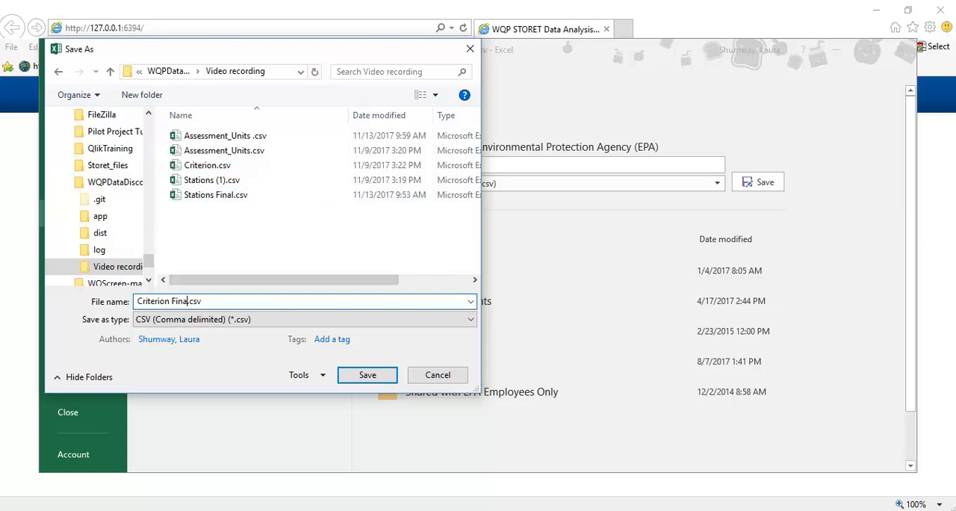
{"action": "type", "text": "l"}
{"action": "key", "text": "Return"}
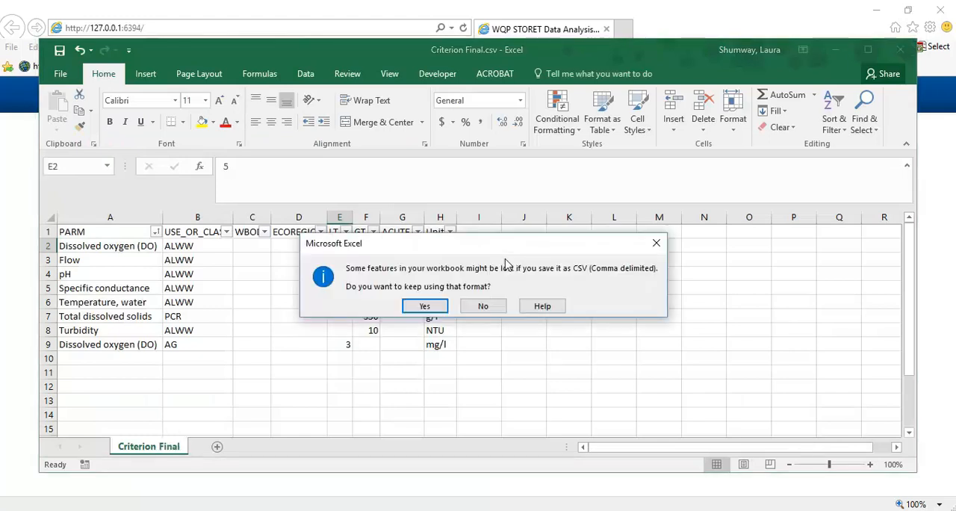
{"action": "left_click", "coordinate": [426, 305]}
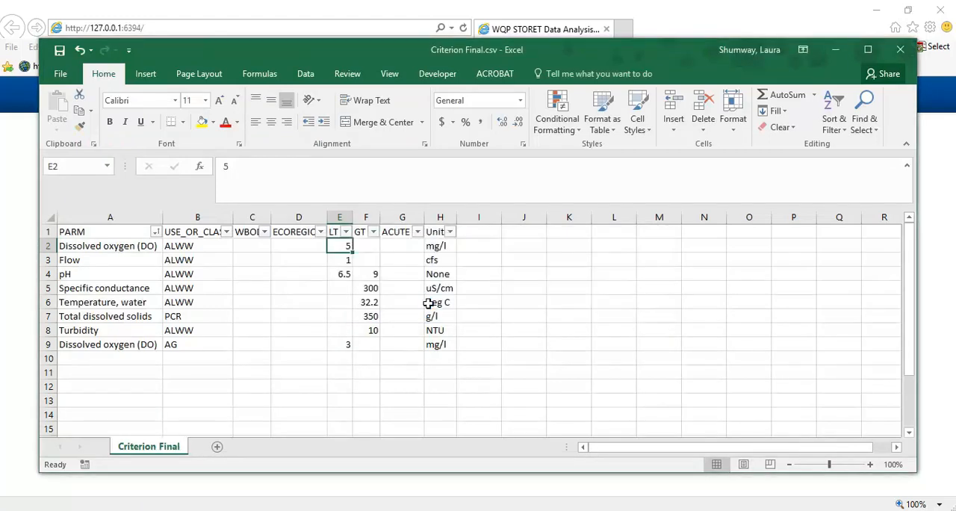
{"action": "left_click", "coordinate": [899, 49]}
{"action": "left_click", "coordinate": [495, 279]}
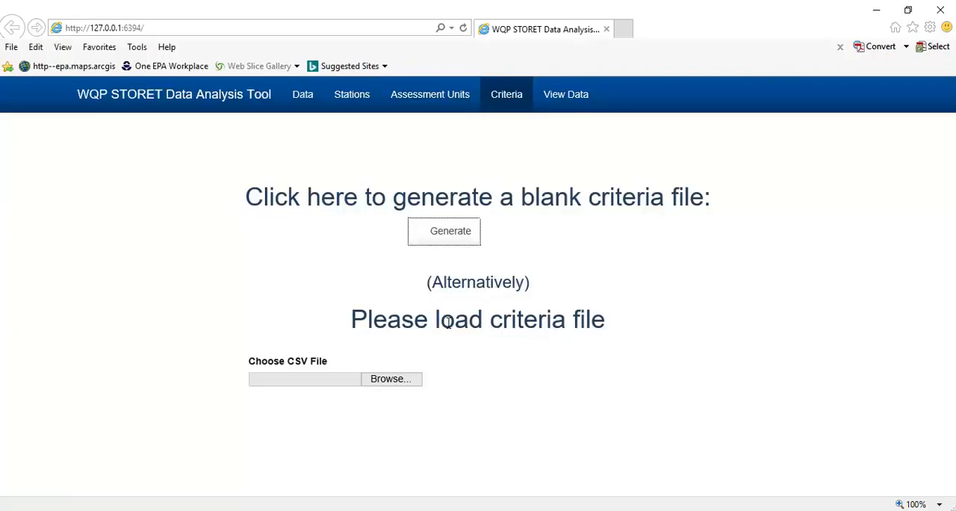
- Load Criterion Final.csv as the criteria file in the WQP STORET Data Analysis Tool and review the imported criteria table
{"action": "left_click", "coordinate": [407, 380]}
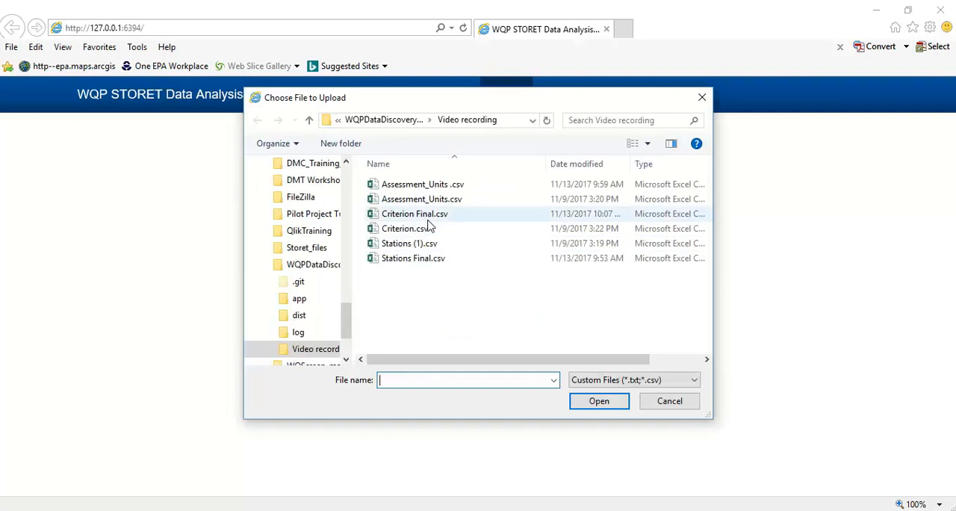
{"action": "left_click", "coordinate": [426, 217]}
{"action": "left_click", "coordinate": [593, 401]}
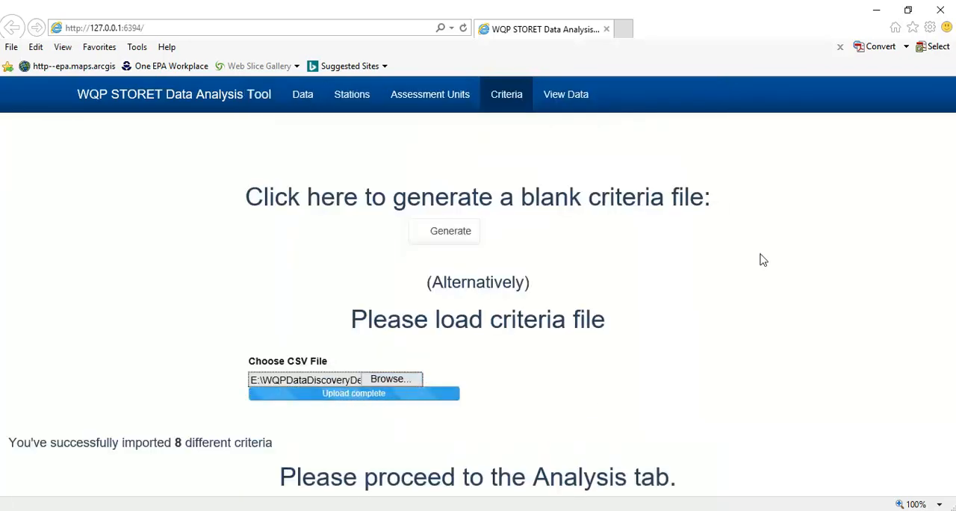
{"action": "left_click_drag", "start_coordinate": [952, 142], "coordinate": [953, 300]}
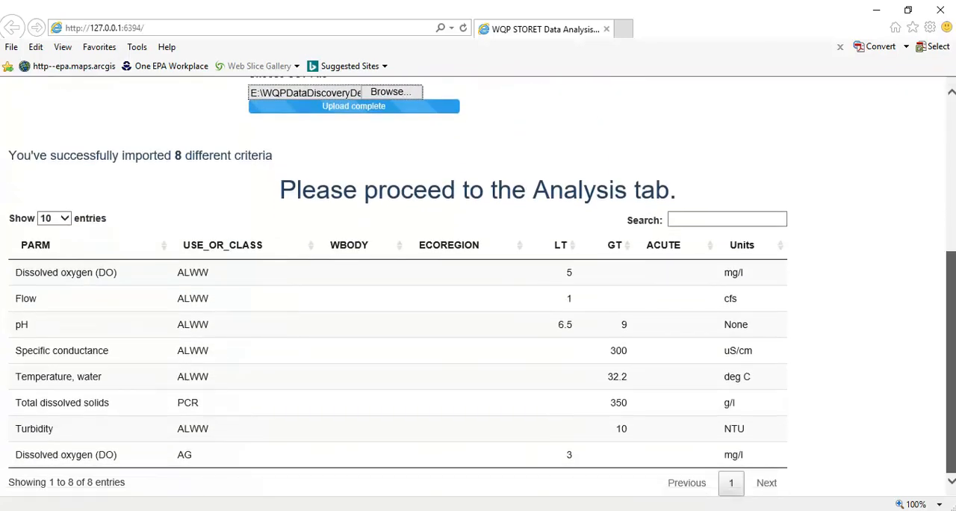
{"action": "left_click_drag", "start_coordinate": [953, 322], "coordinate": [953, 168]}
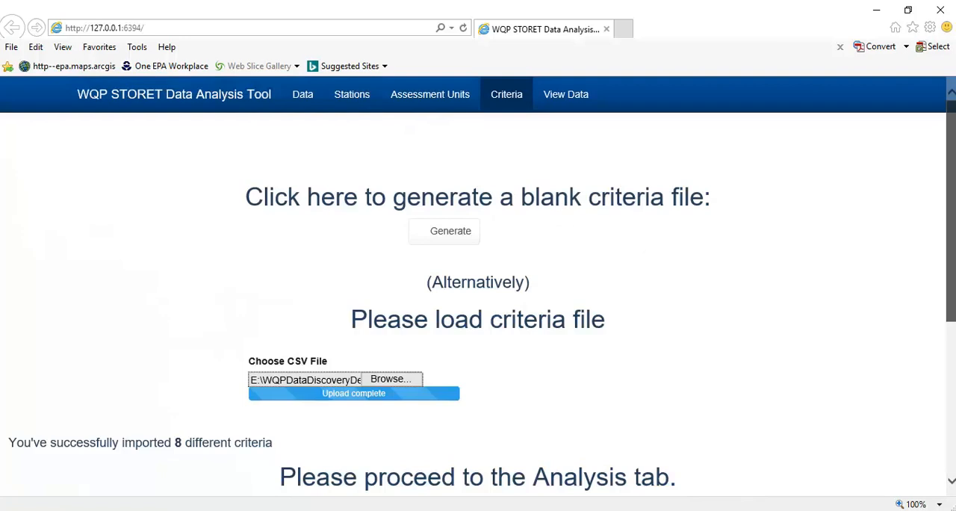
- Run the analysis and select station PUEBLOOFTESUQUE-MS01AD, USGS Guaging station Above Diversions/USFS Boundary, on the map
{"action": "left_click", "coordinate": [562, 104]}
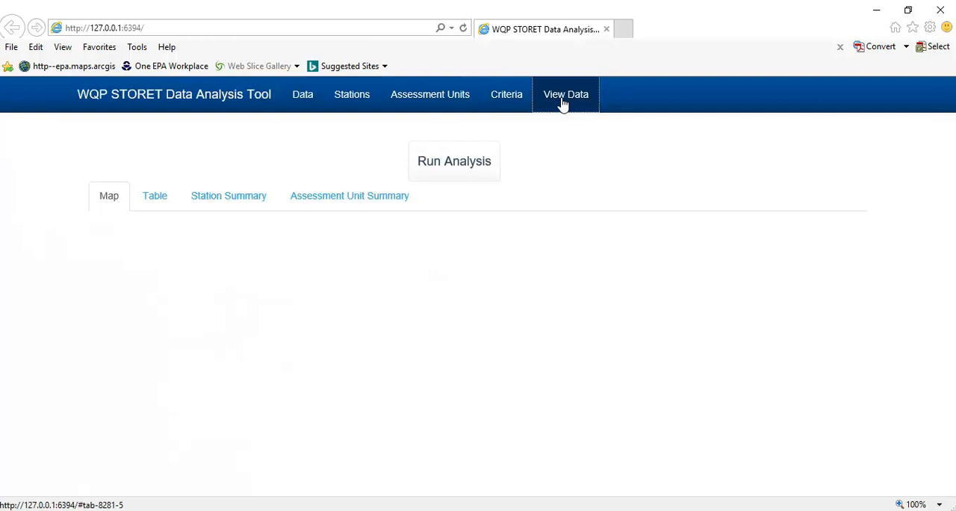
{"action": "left_click", "coordinate": [460, 160]}
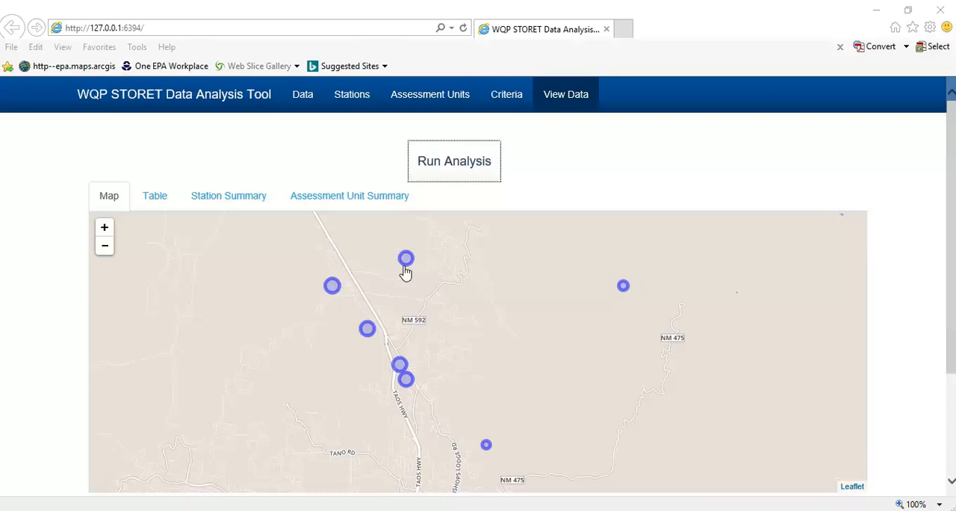
{"action": "left_click", "coordinate": [488, 450]}
{"action": "left_click", "coordinate": [486, 448]}
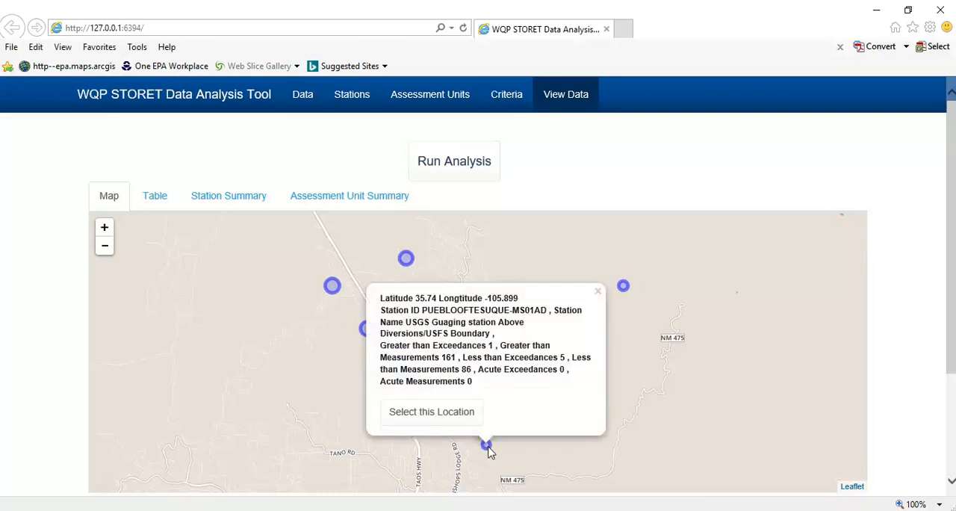
{"action": "left_click", "coordinate": [447, 420]}
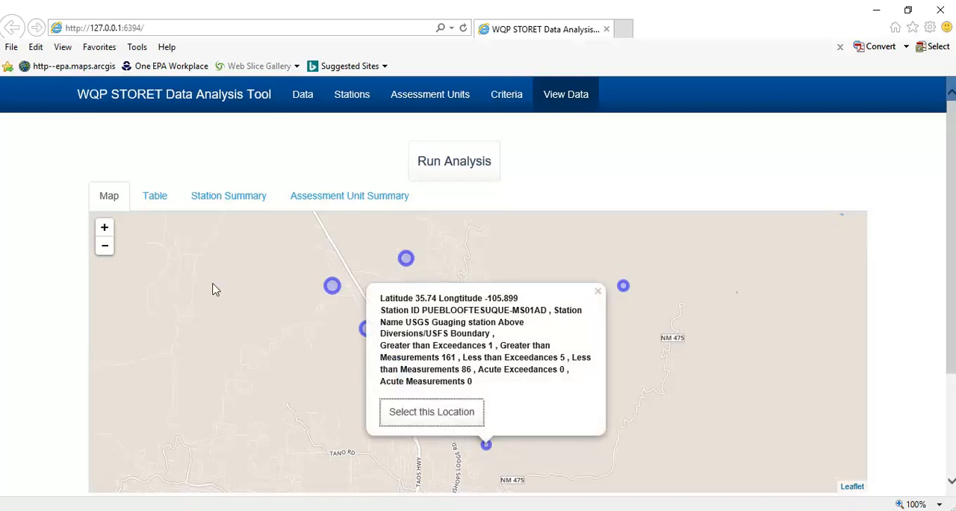
- Review the selected station's exceedance table, its station summary and the available use or class options
{"action": "left_click", "coordinate": [159, 194]}
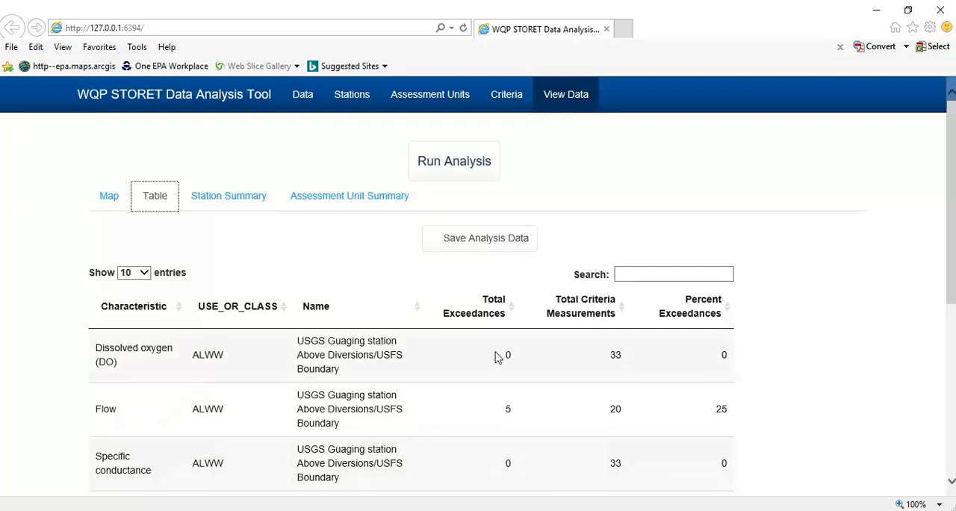
{"action": "left_click", "coordinate": [249, 209]}
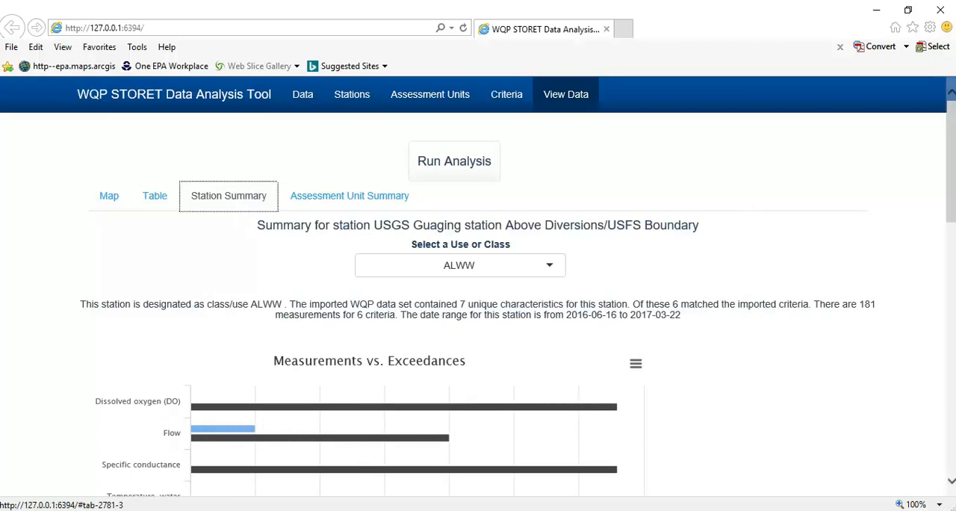
{"action": "left_click", "coordinate": [535, 272]}
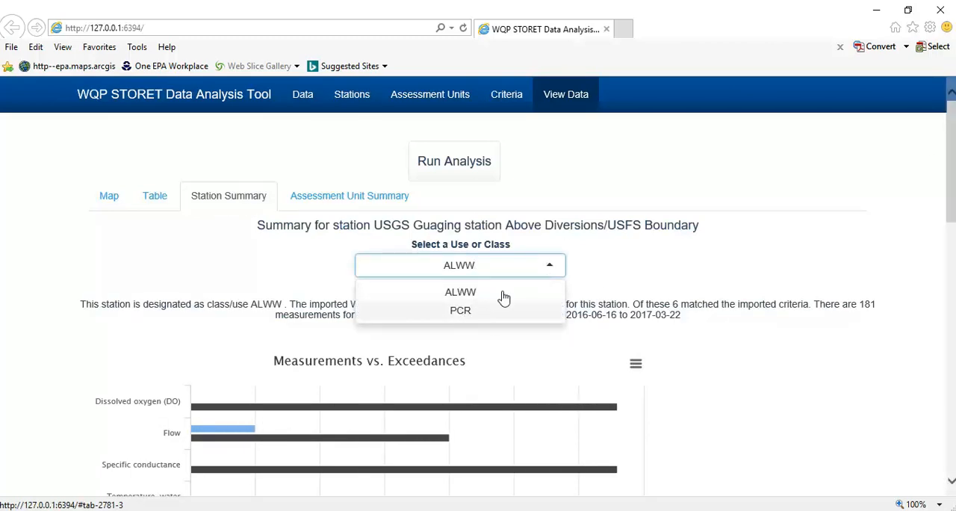
{"action": "left_click", "coordinate": [760, 235]}
- Examine the station's Measurements vs. Exceedances chart, including the flow bars, and its Sampling Frequency plot
{"action": "left_click_drag", "start_coordinate": [946, 171], "coordinate": [938, 222]}
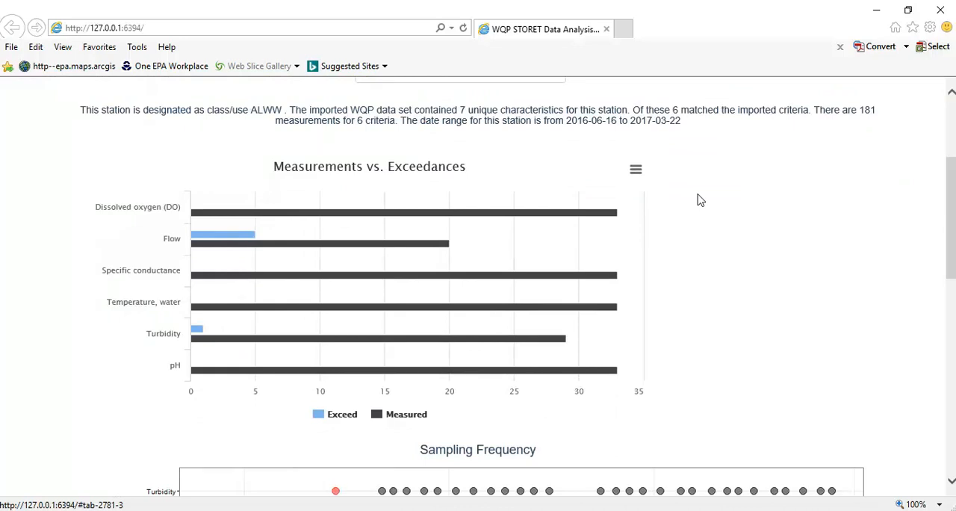
{"action": "mouse_move", "coordinate": [574, 217]}
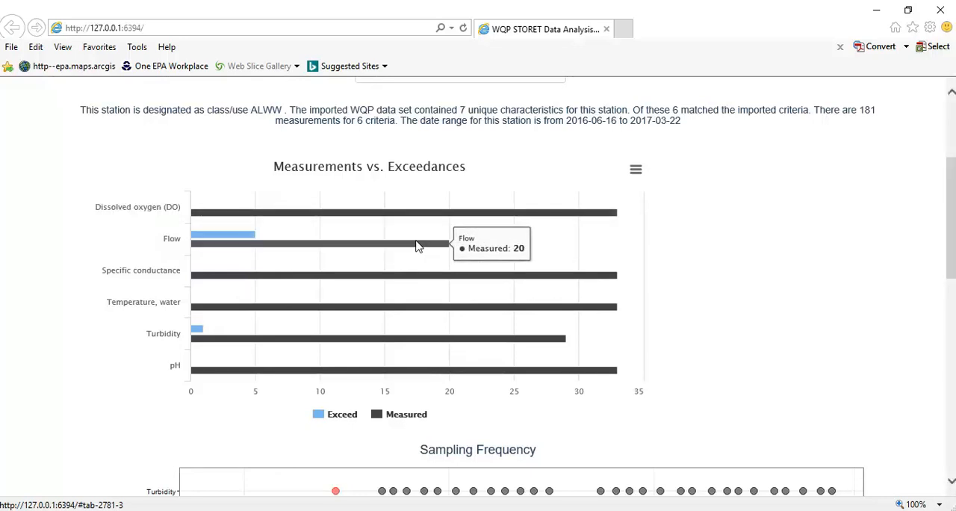
{"action": "mouse_move", "coordinate": [241, 233]}
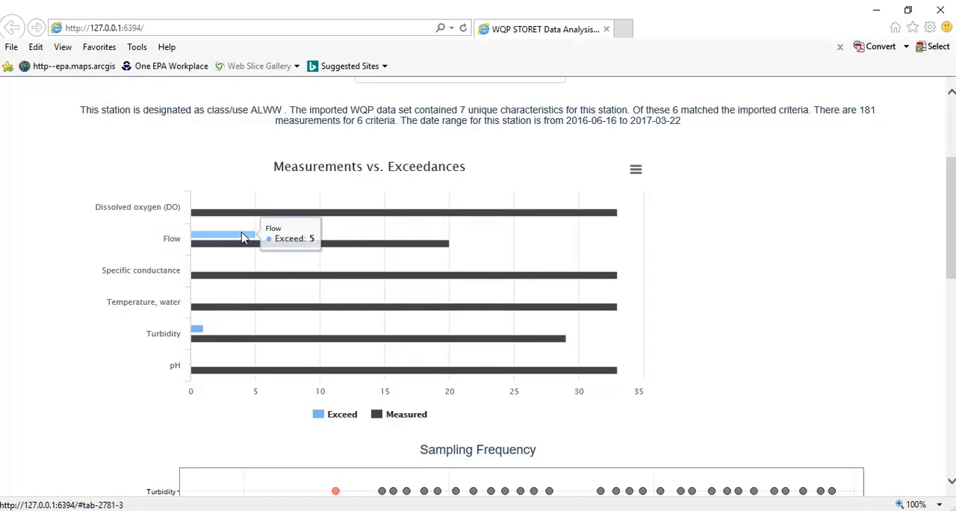
{"action": "mouse_move", "coordinate": [250, 251]}
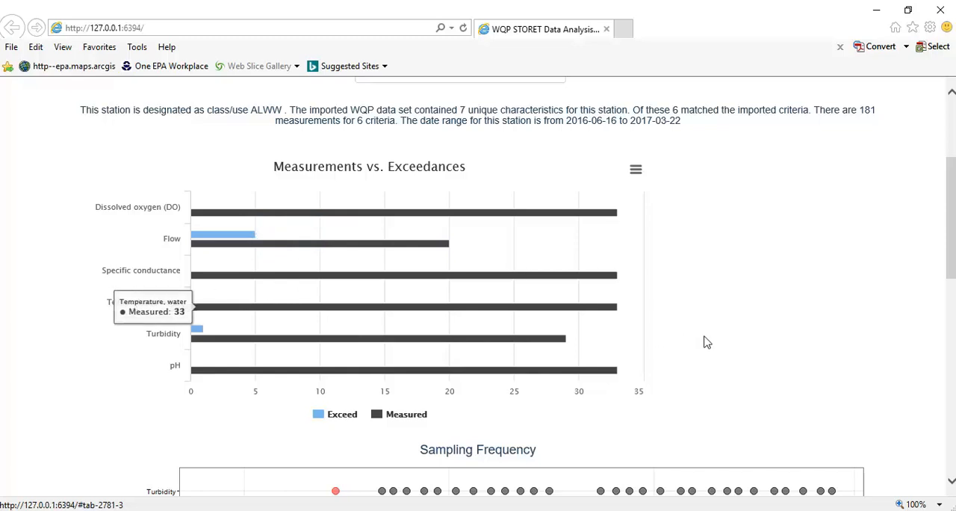
{"action": "left_click_drag", "start_coordinate": [951, 216], "coordinate": [954, 224]}
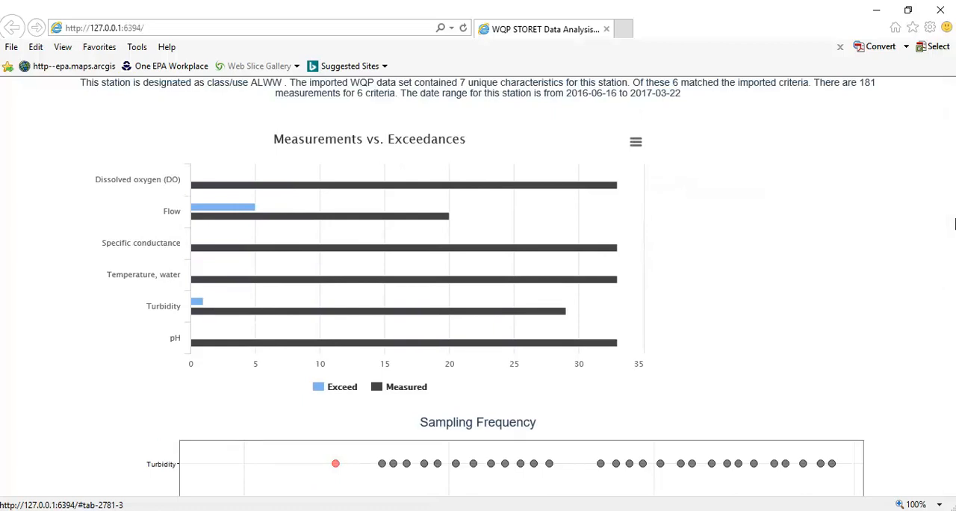
{"action": "left_click_drag", "start_coordinate": [954, 224], "coordinate": [954, 284]}
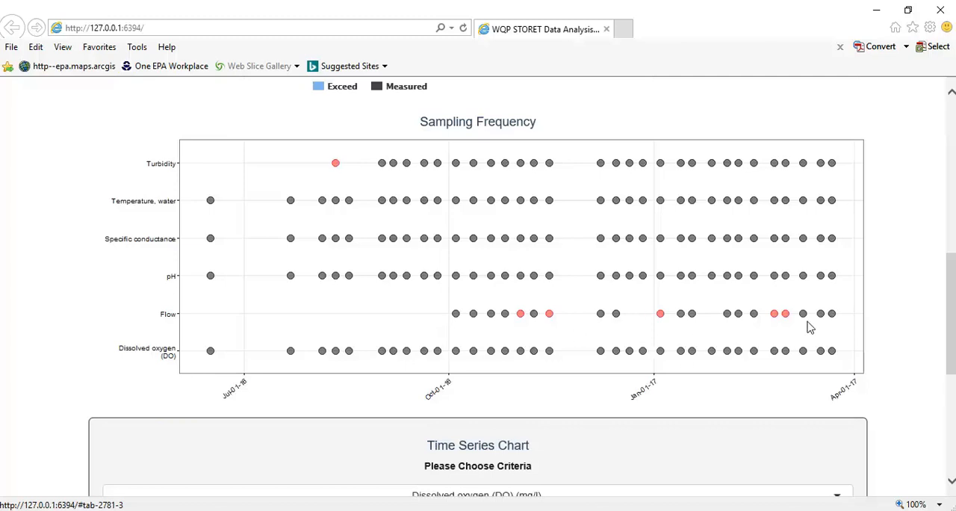
- Review the station's Time Series Chart for Dissolved oxygen (DO) (mg/l) and the list of criteria available for it
{"action": "left_click_drag", "start_coordinate": [953, 351], "coordinate": [928, 429]}
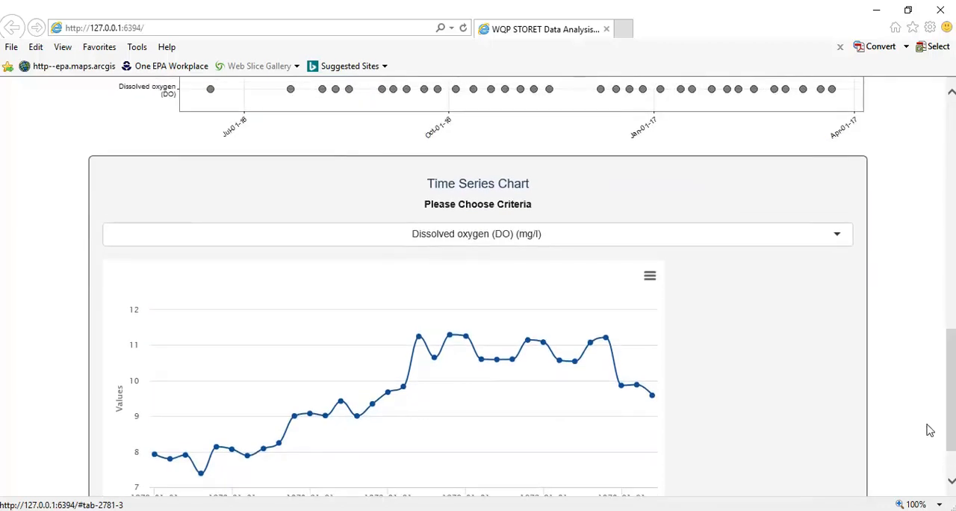
{"action": "left_click", "coordinate": [771, 231]}
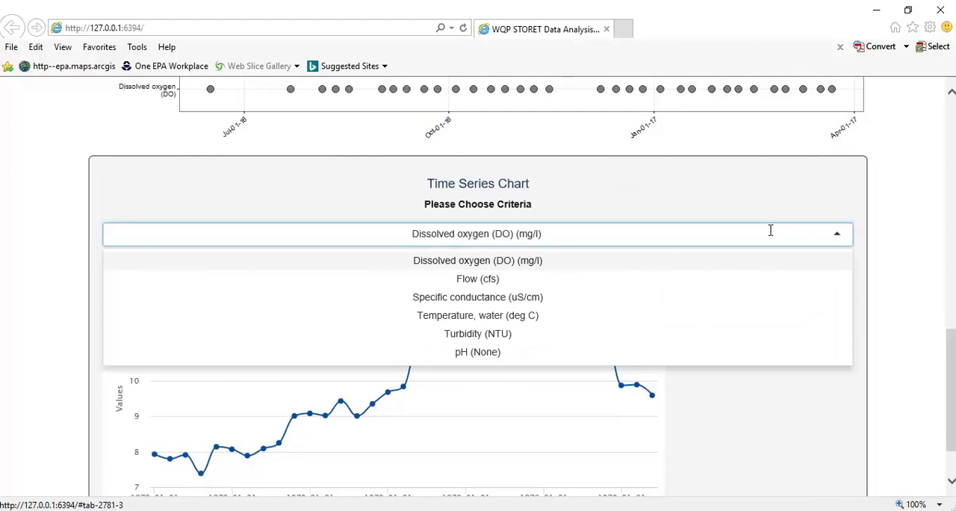
{"action": "left_click", "coordinate": [914, 367]}
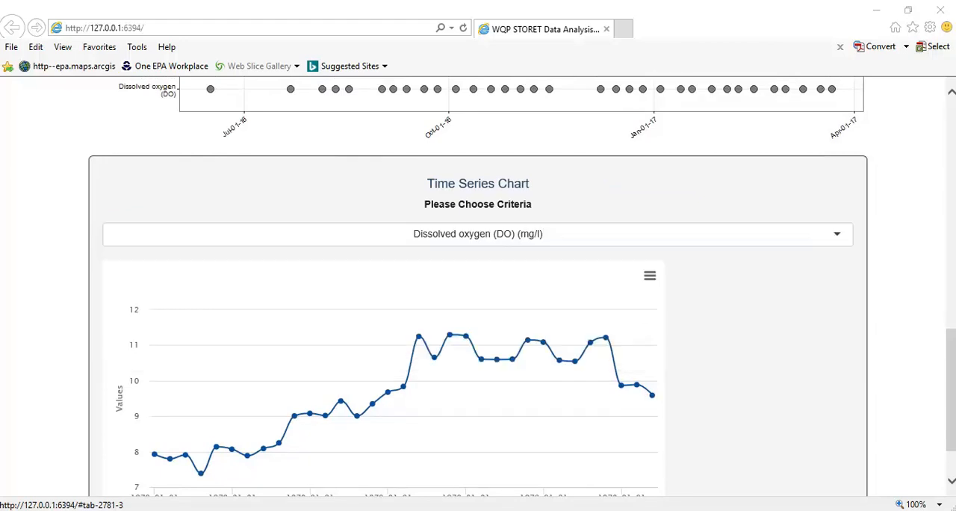
{"action": "scroll", "coordinate": [949, 437], "scroll_direction": "down", "scroll_amount": 1}
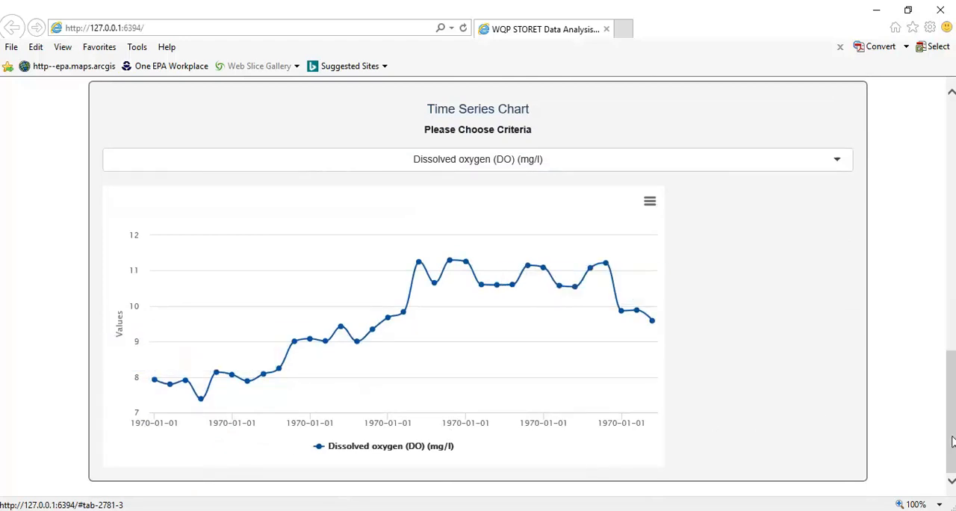
{"action": "left_click_drag", "start_coordinate": [953, 441], "coordinate": [951, 182]}
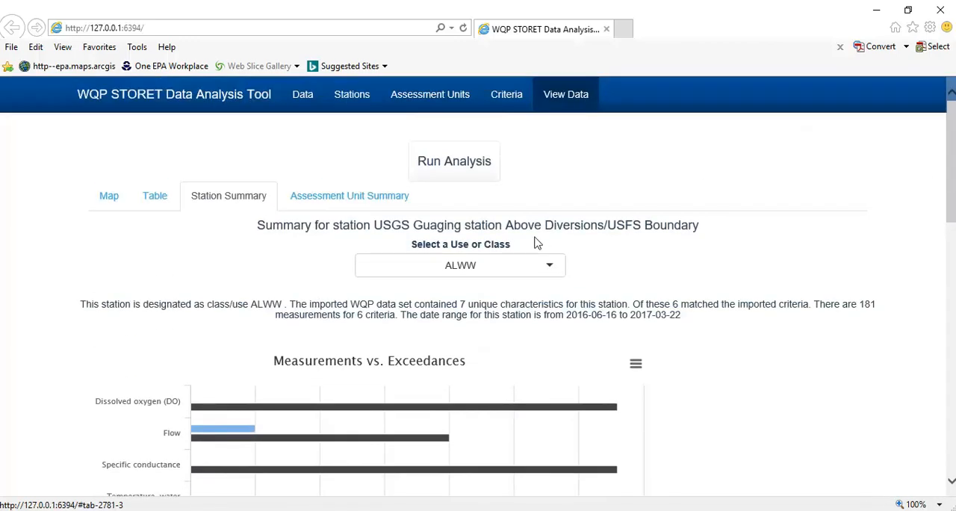
- Show the assessment unit summary for MS03ID and check the use/class options of its time series chart
{"action": "left_click", "coordinate": [373, 210]}
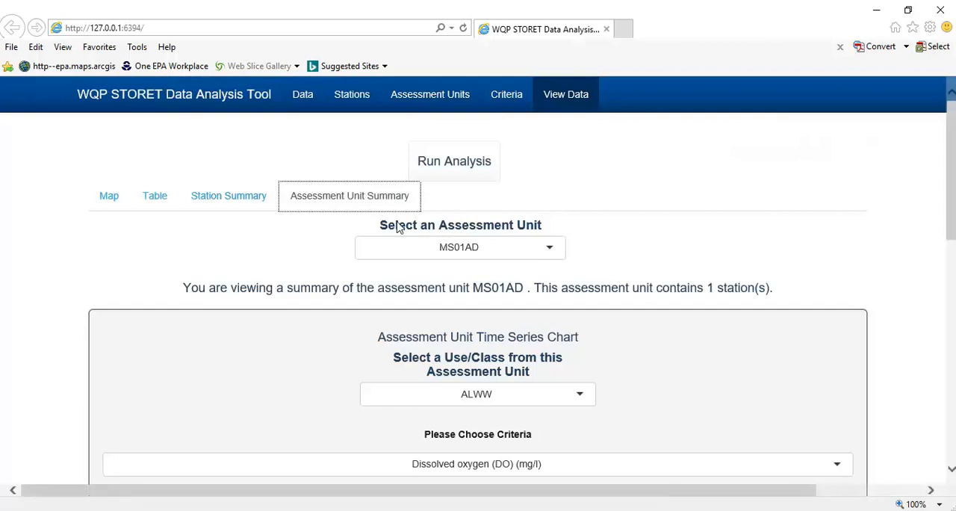
{"action": "left_click", "coordinate": [484, 258]}
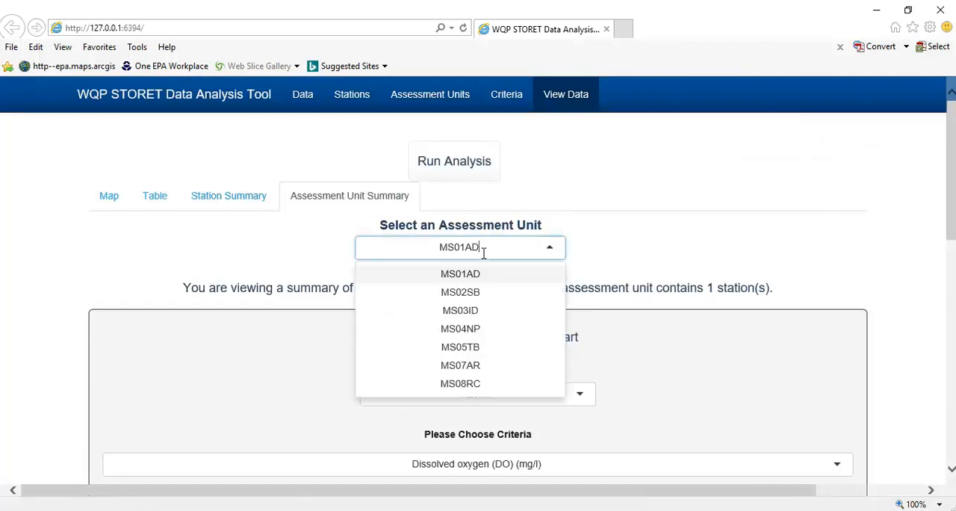
{"action": "left_click", "coordinate": [480, 312]}
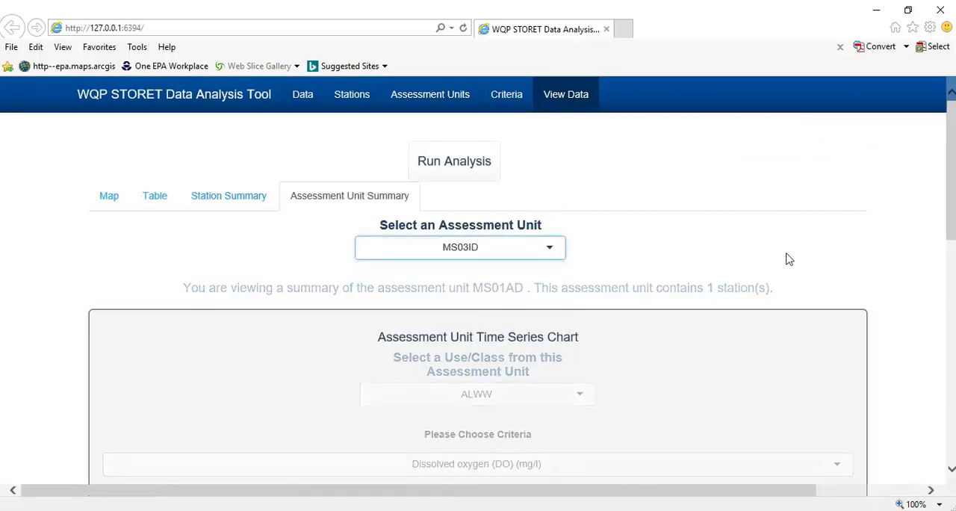
{"action": "left_click_drag", "start_coordinate": [954, 176], "coordinate": [945, 241]}
{"action": "left_click", "coordinate": [586, 196]}
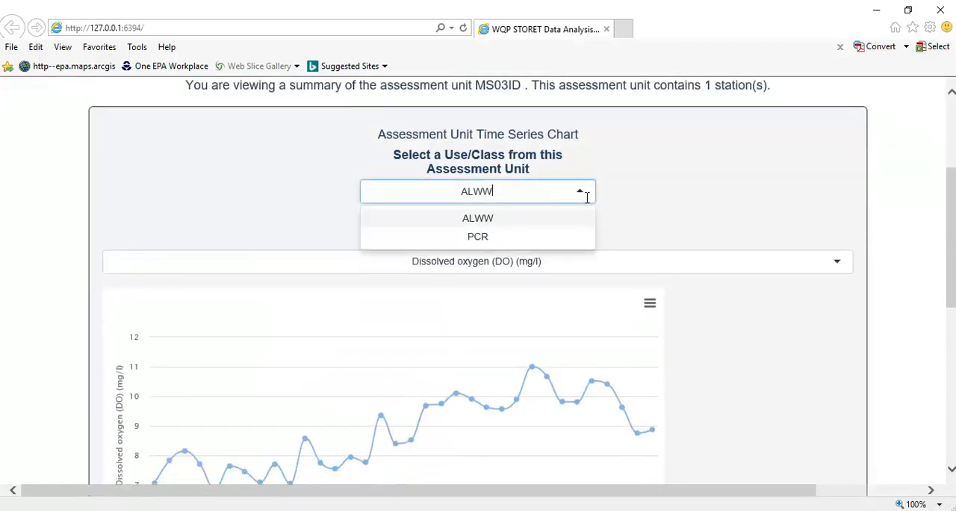
{"action": "left_click", "coordinate": [588, 199]}
{"action": "scroll", "coordinate": [478, 284], "scroll_direction": "up", "scroll_amount": 3}
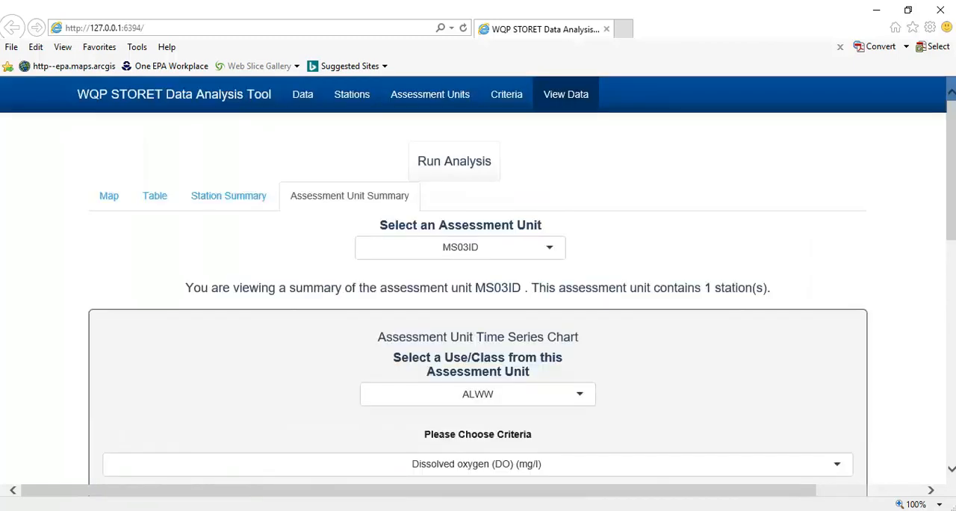
- Return to the station summary and review the exceedance table for the selected station by characteristic
{"action": "left_click", "coordinate": [211, 199]}
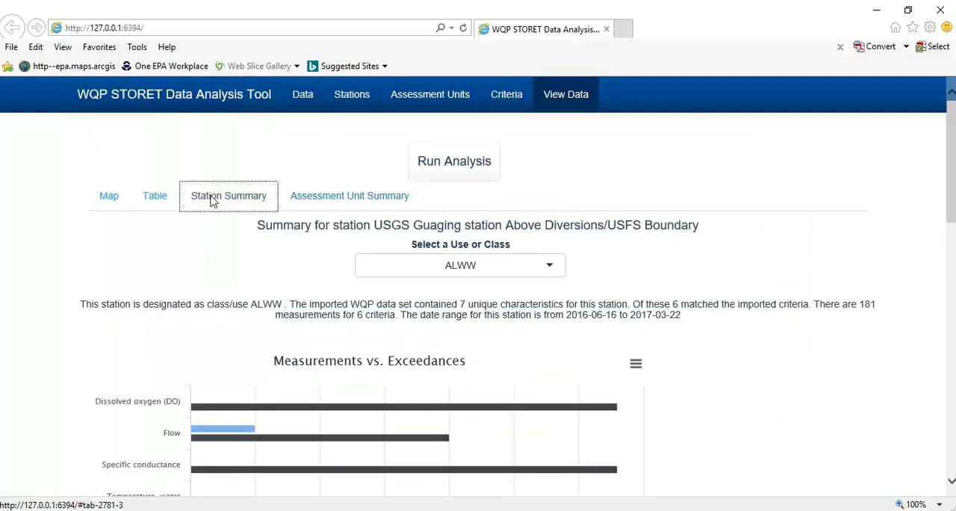
{"action": "left_click", "coordinate": [146, 207]}
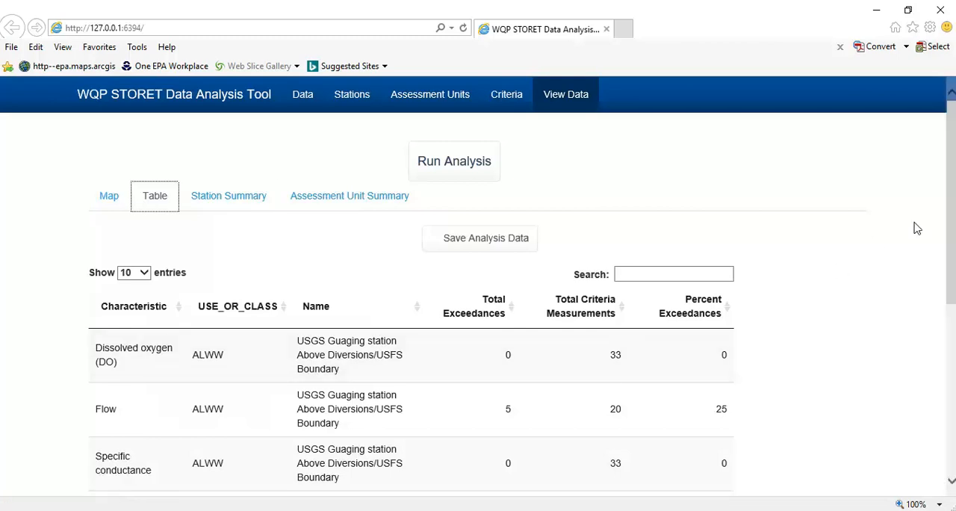
{"action": "left_click", "coordinate": [955, 224]}
{"action": "left_click_drag", "start_coordinate": [950, 217], "coordinate": [918, 310]}
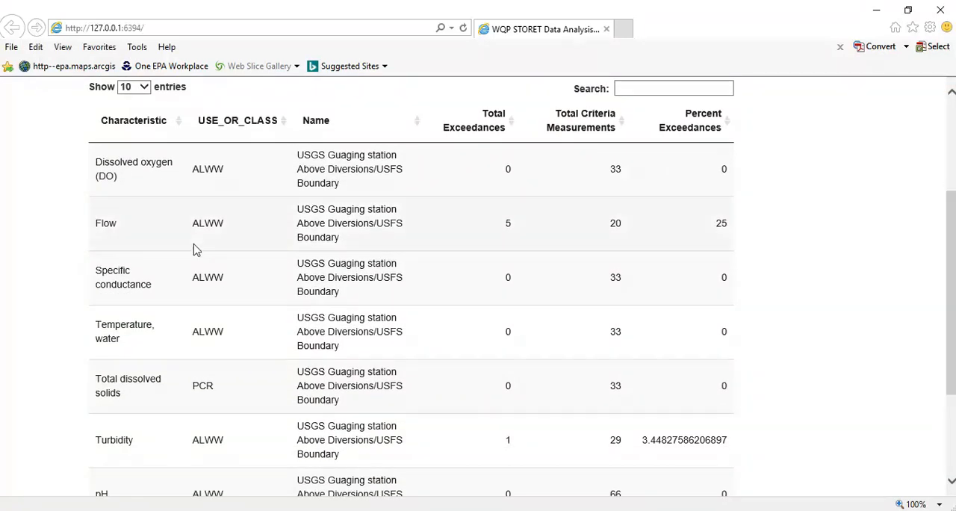